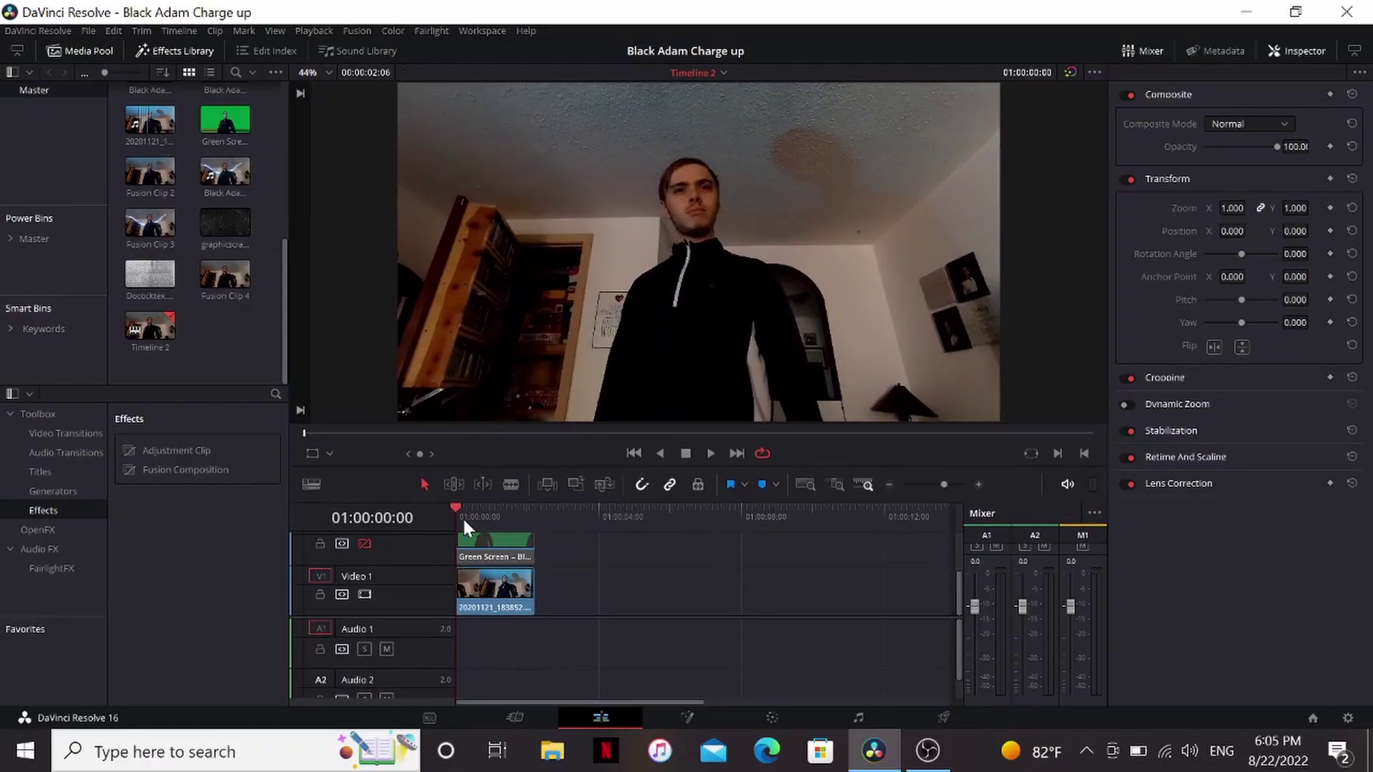
- Play back the timeline with the green-screen track disabled and enabled to compare the background footage and the green-screen clip
{"action": "key", "text": "space"}
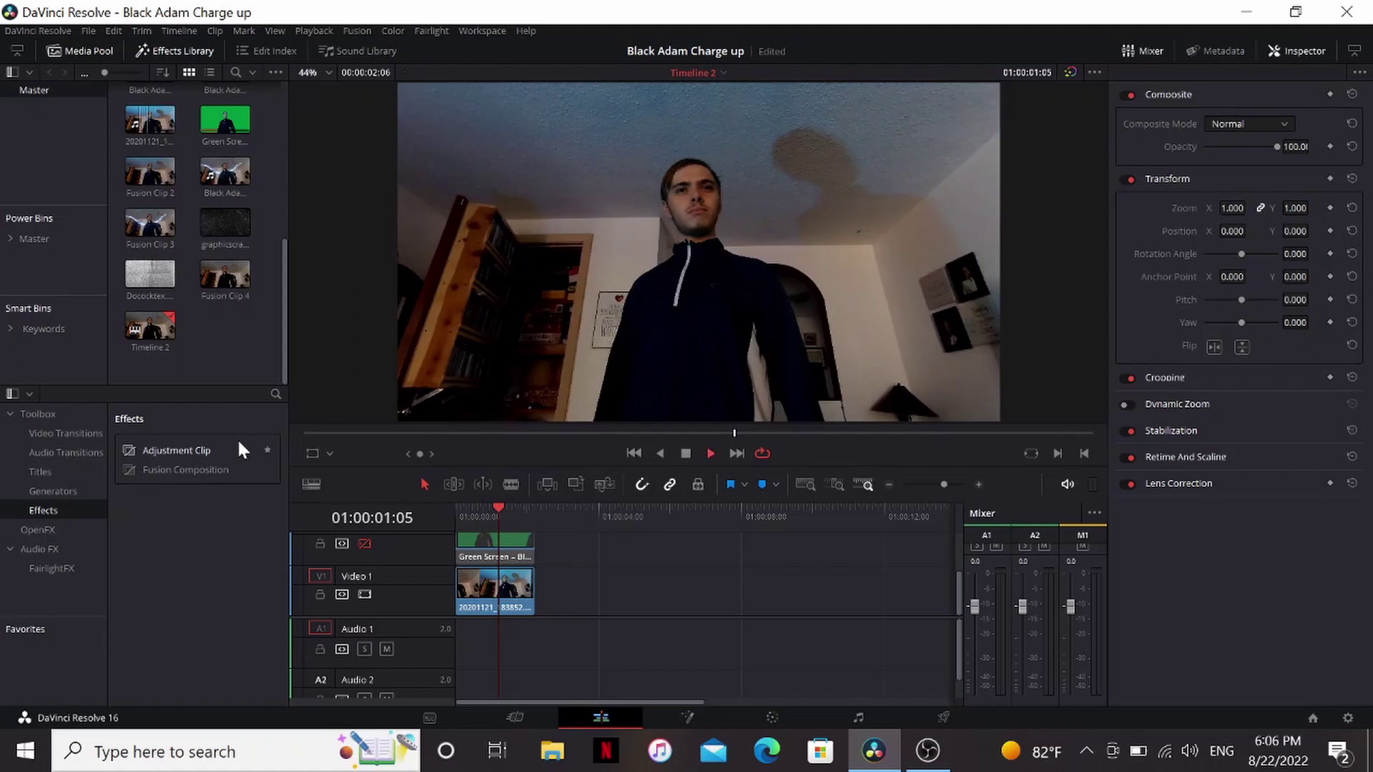
{"action": "key", "text": "space"}
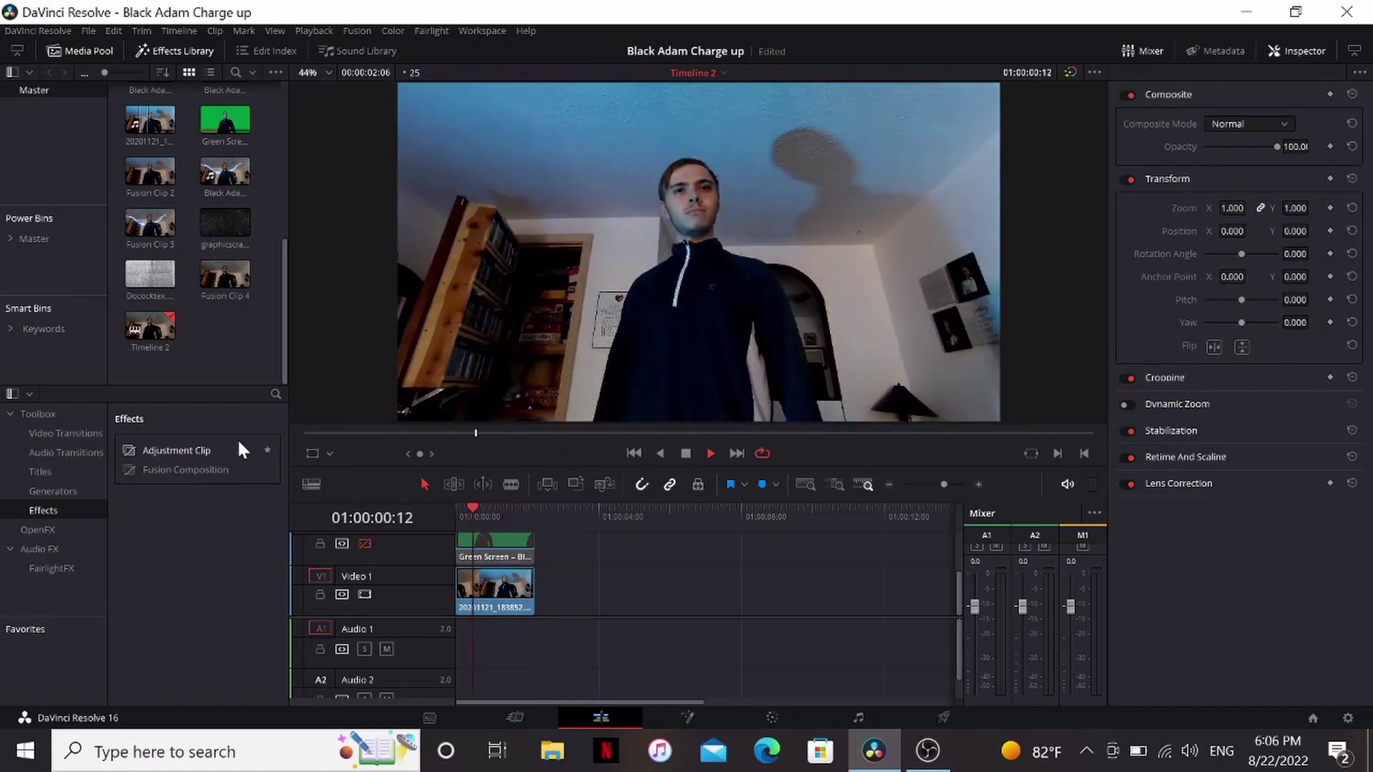
{"action": "key", "text": "space"}
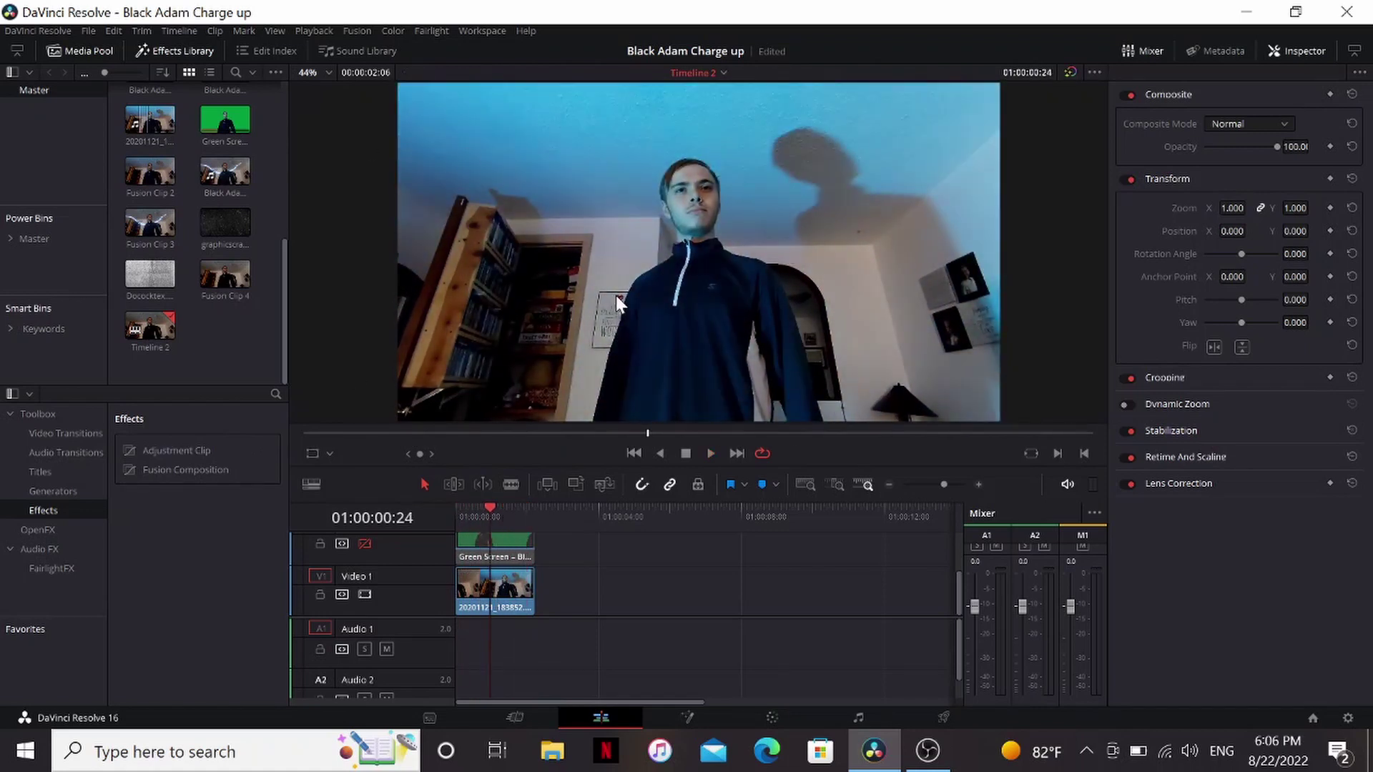
{"action": "left_click", "coordinate": [366, 543]}
{"action": "left_click", "coordinate": [455, 508]}
{"action": "key", "text": "space"}
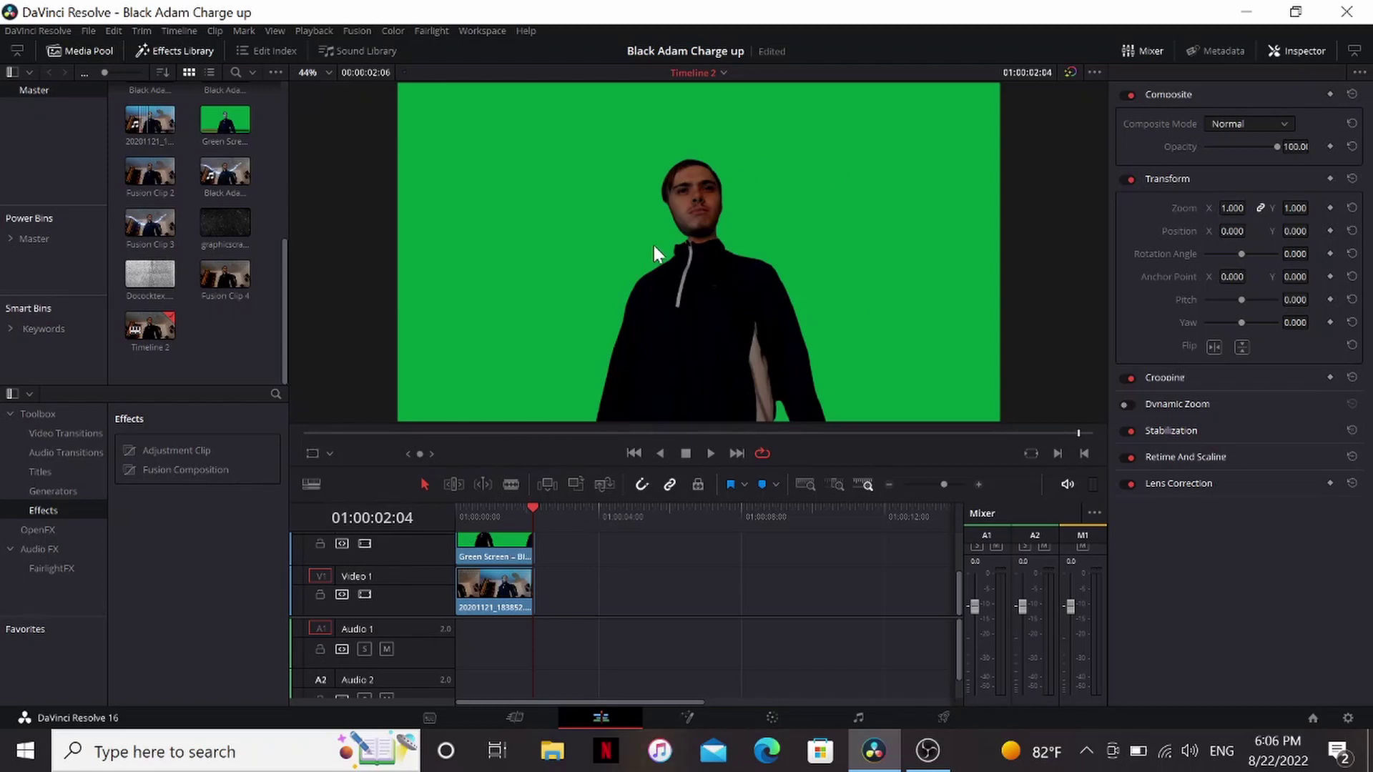
{"action": "left_click", "coordinate": [365, 542]}
{"action": "key", "text": "space"}
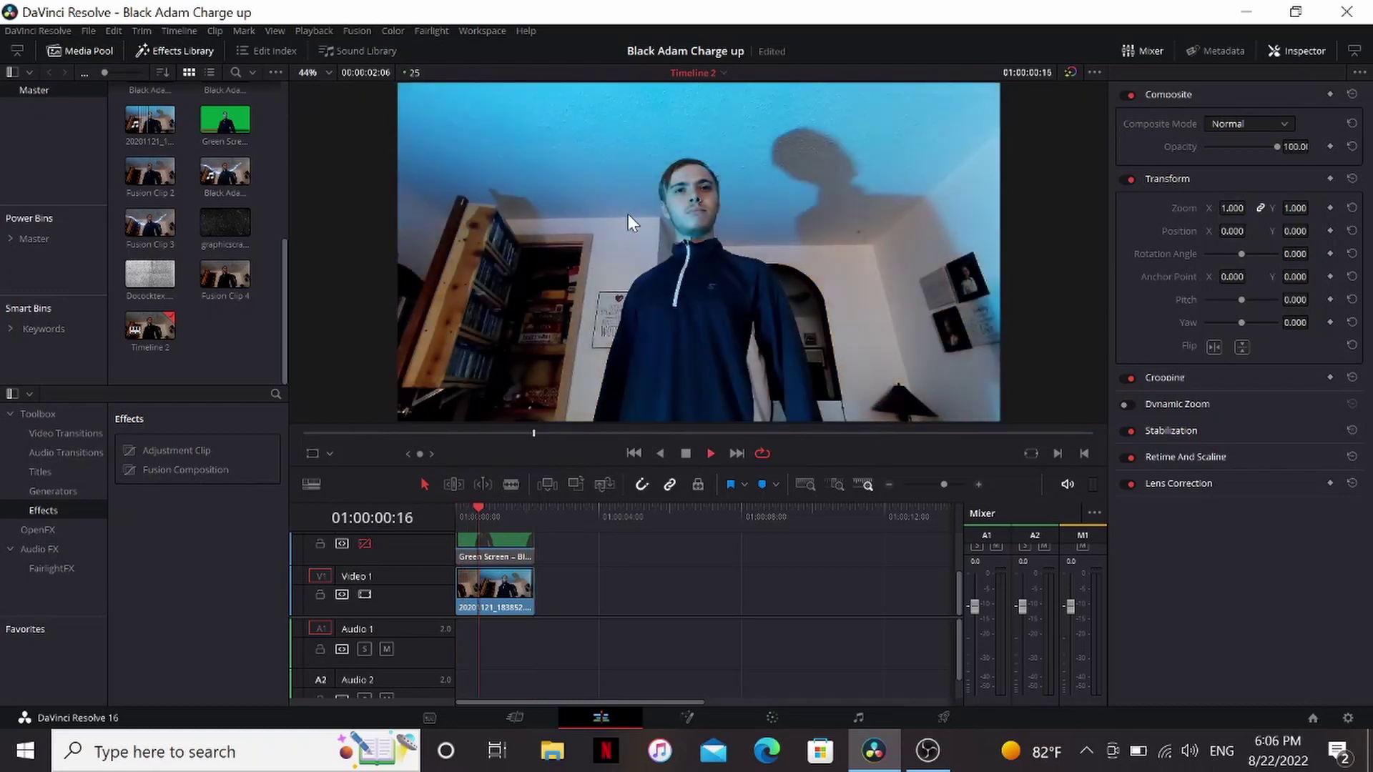
{"action": "key", "text": "space"}
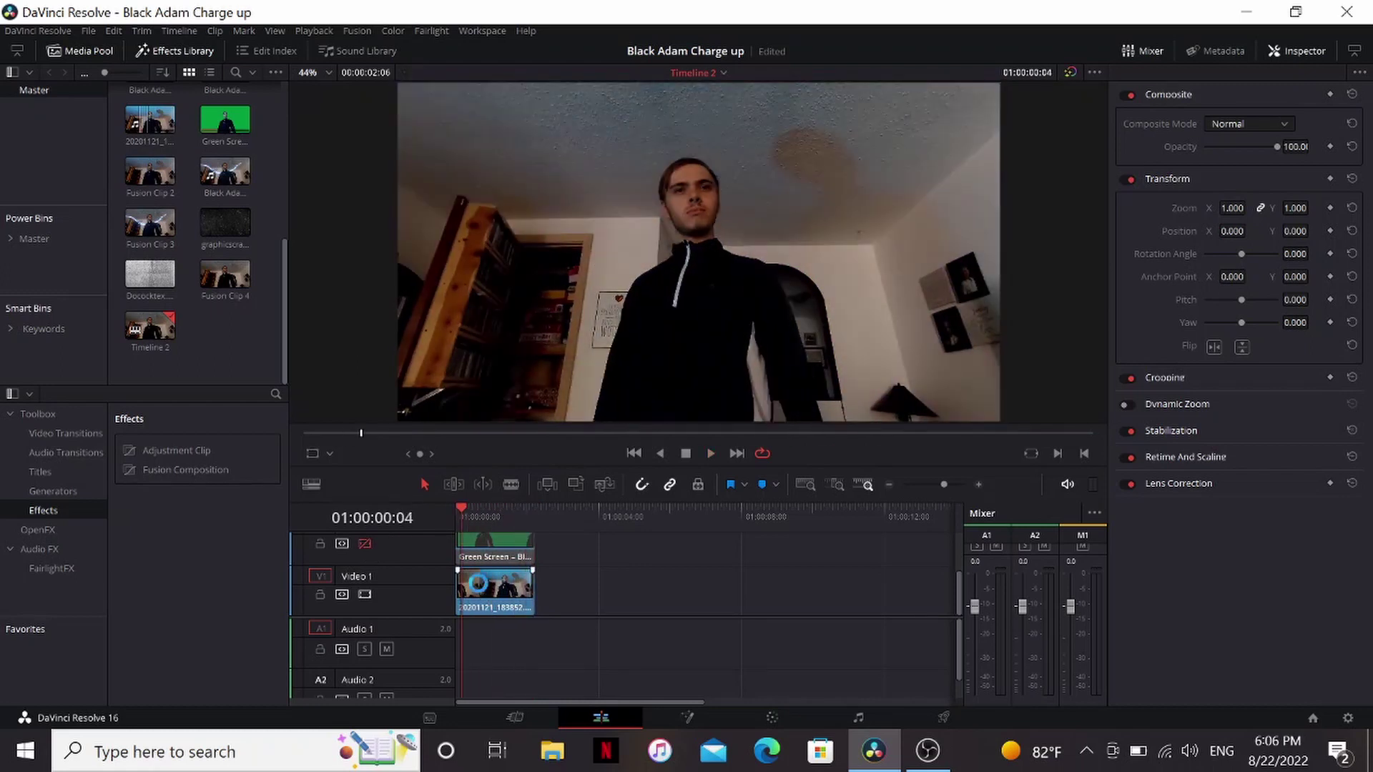
- Enable the green-screen track and combine it with the background footage into a new Fusion clip
{"action": "left_click", "coordinate": [365, 543]}
{"action": "left_click_drag", "start_coordinate": [601, 533], "coordinate": [493, 615]}
{"action": "right_click", "coordinate": [485, 548]}
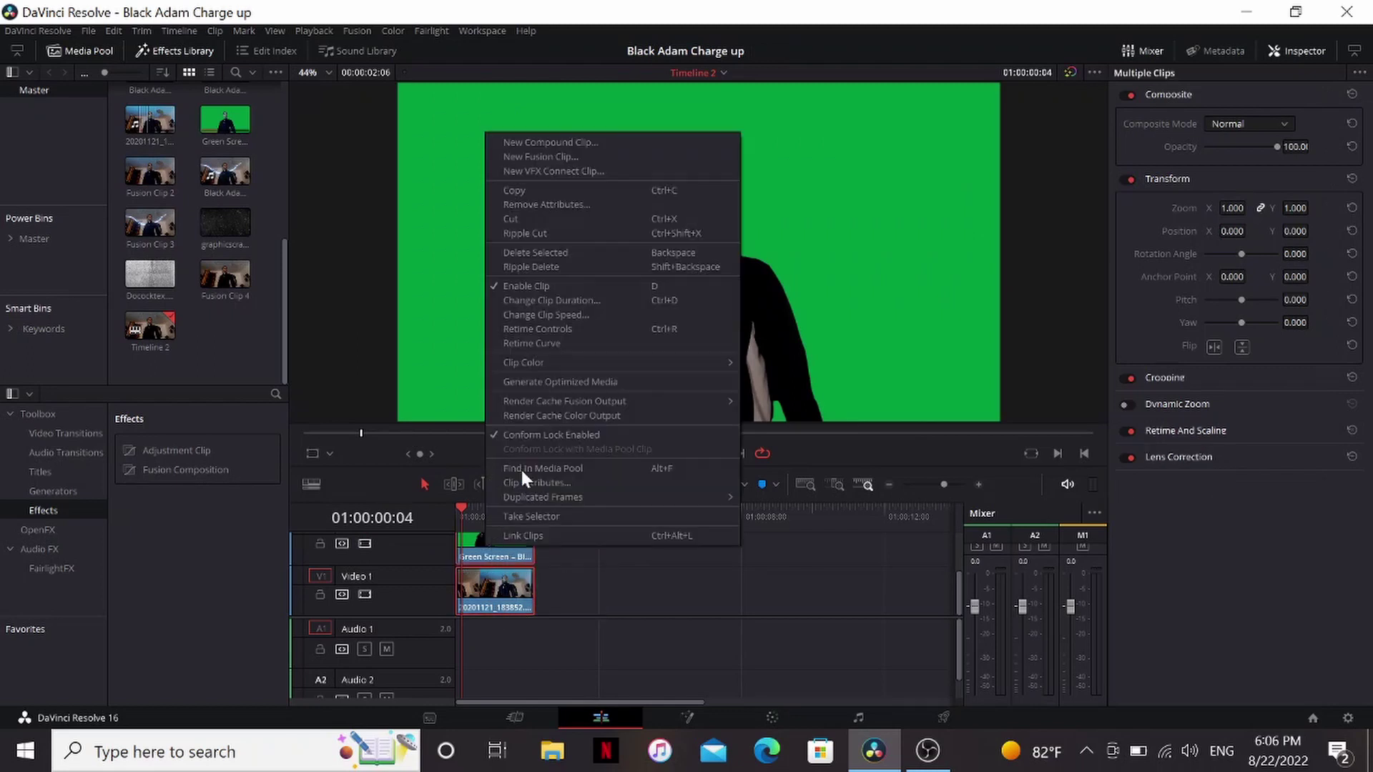
{"action": "left_click", "coordinate": [569, 159]}
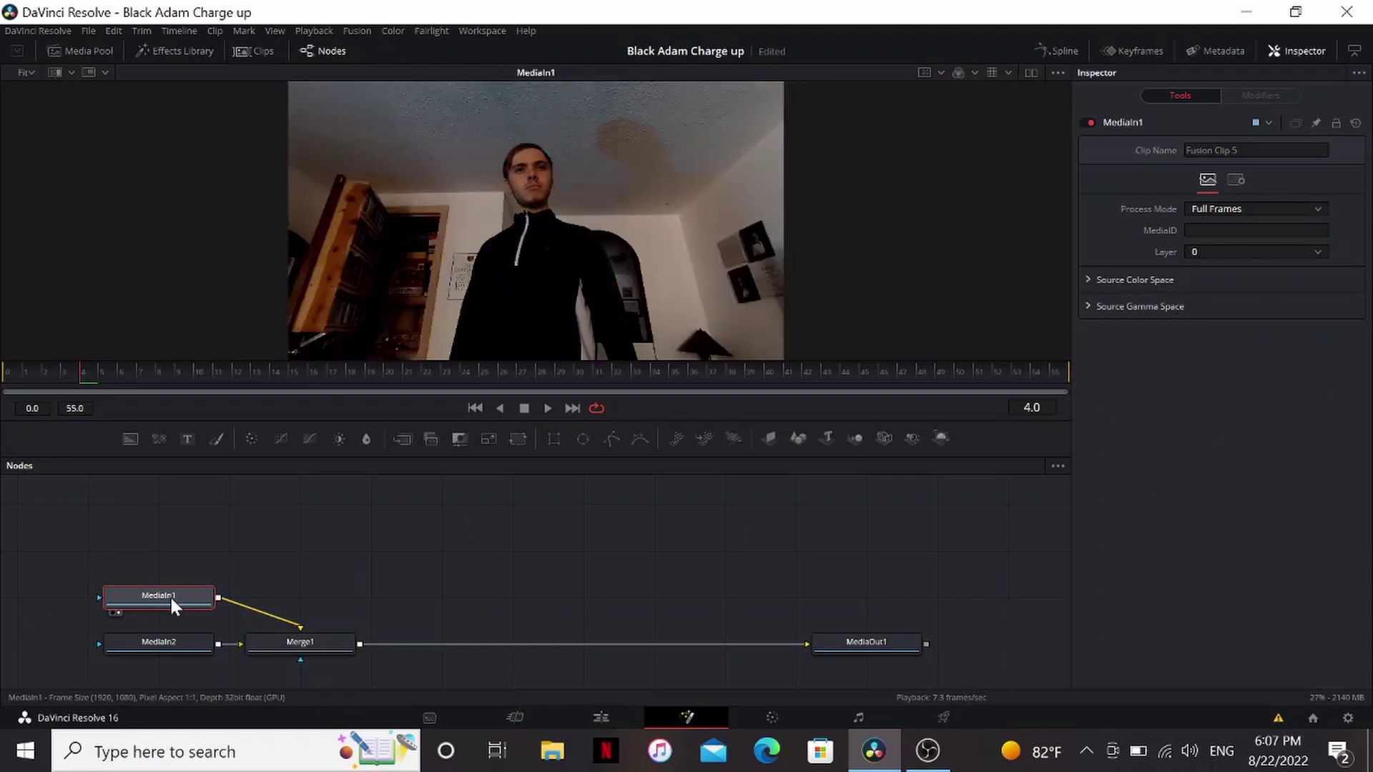
- Rename the MediaIn1 node BG, then move the MediaIn2 node above it and rename it Green
{"action": "key", "text": "F2"}
{"action": "type", "text": "BG"}
{"action": "key", "text": "Return"}
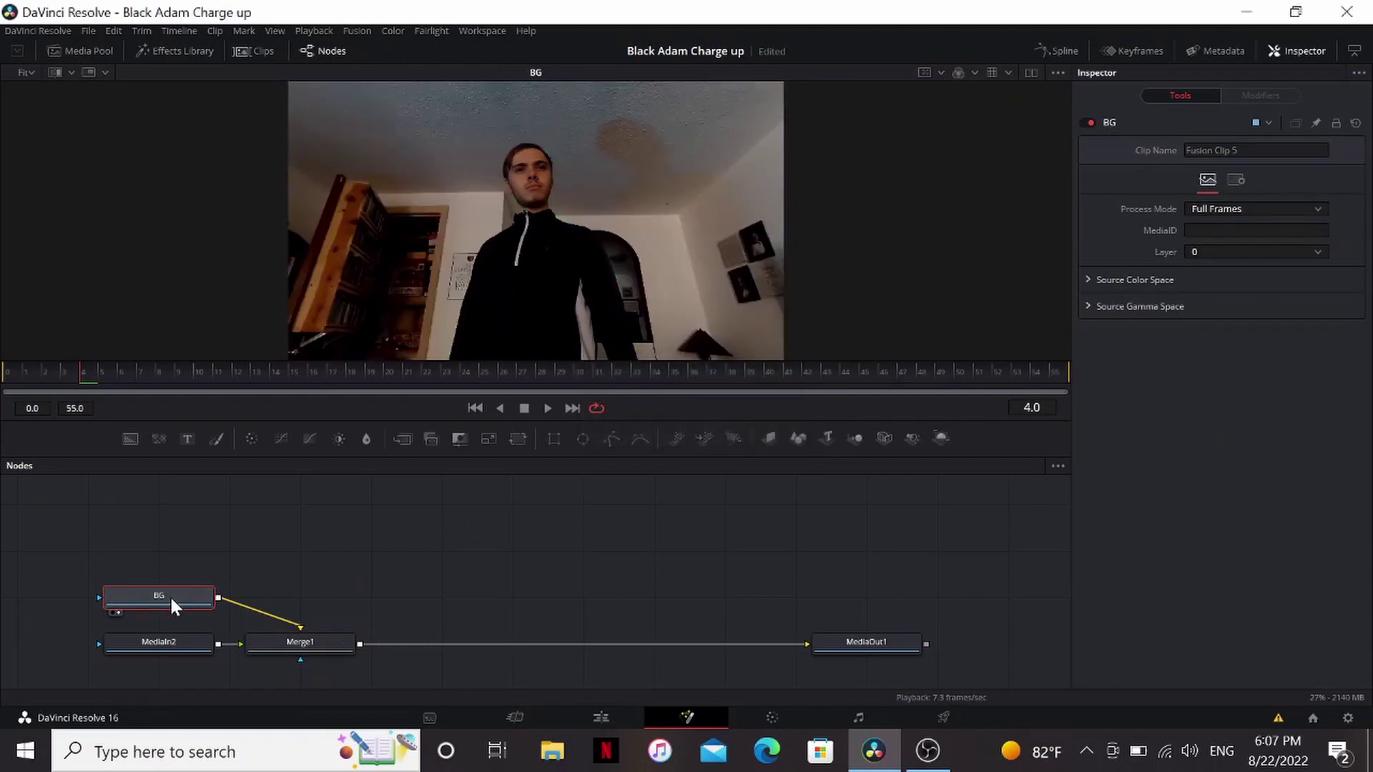
{"action": "left_click_drag", "start_coordinate": [172, 635], "coordinate": [161, 560]}
{"action": "left_click", "coordinate": [161, 550]}
{"action": "key", "text": "F2"}
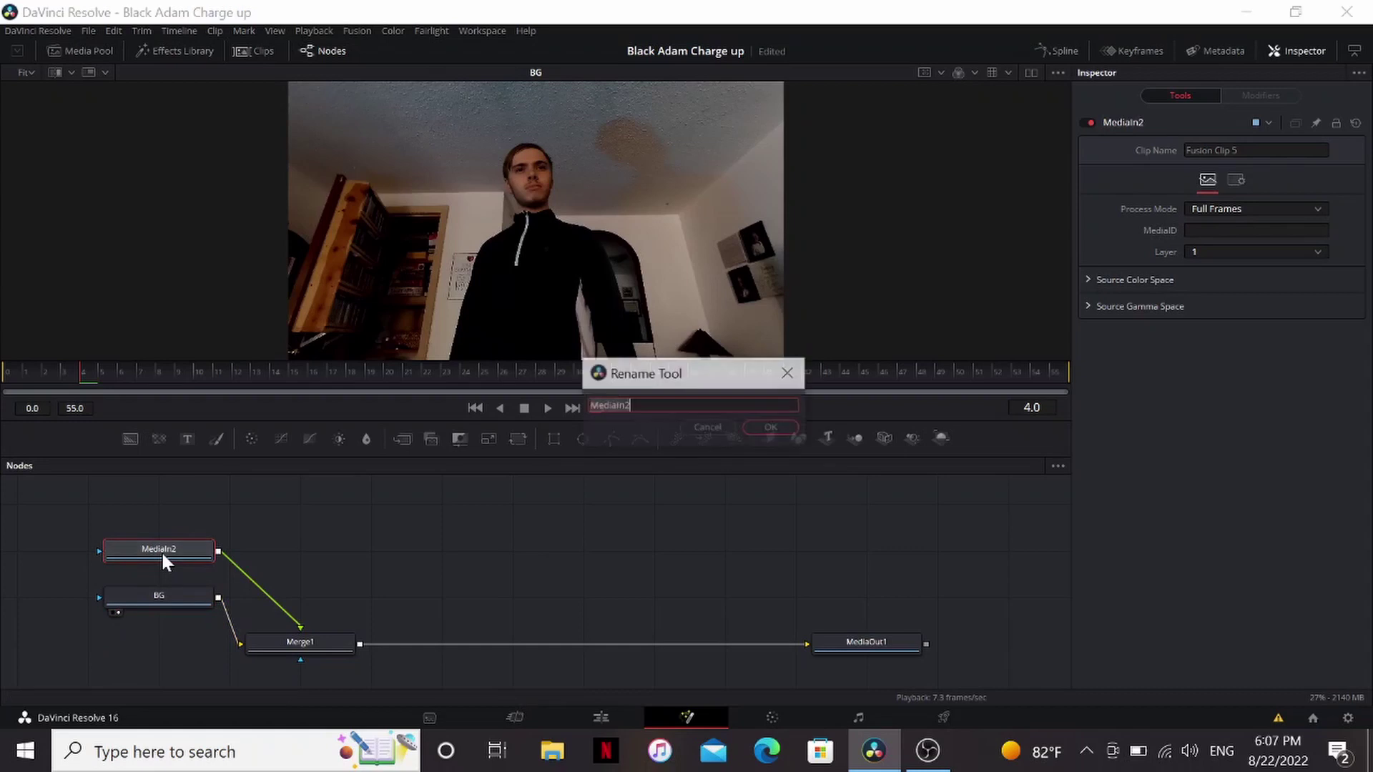
{"action": "type", "text": "Green"}
{"action": "key", "text": "Return"}
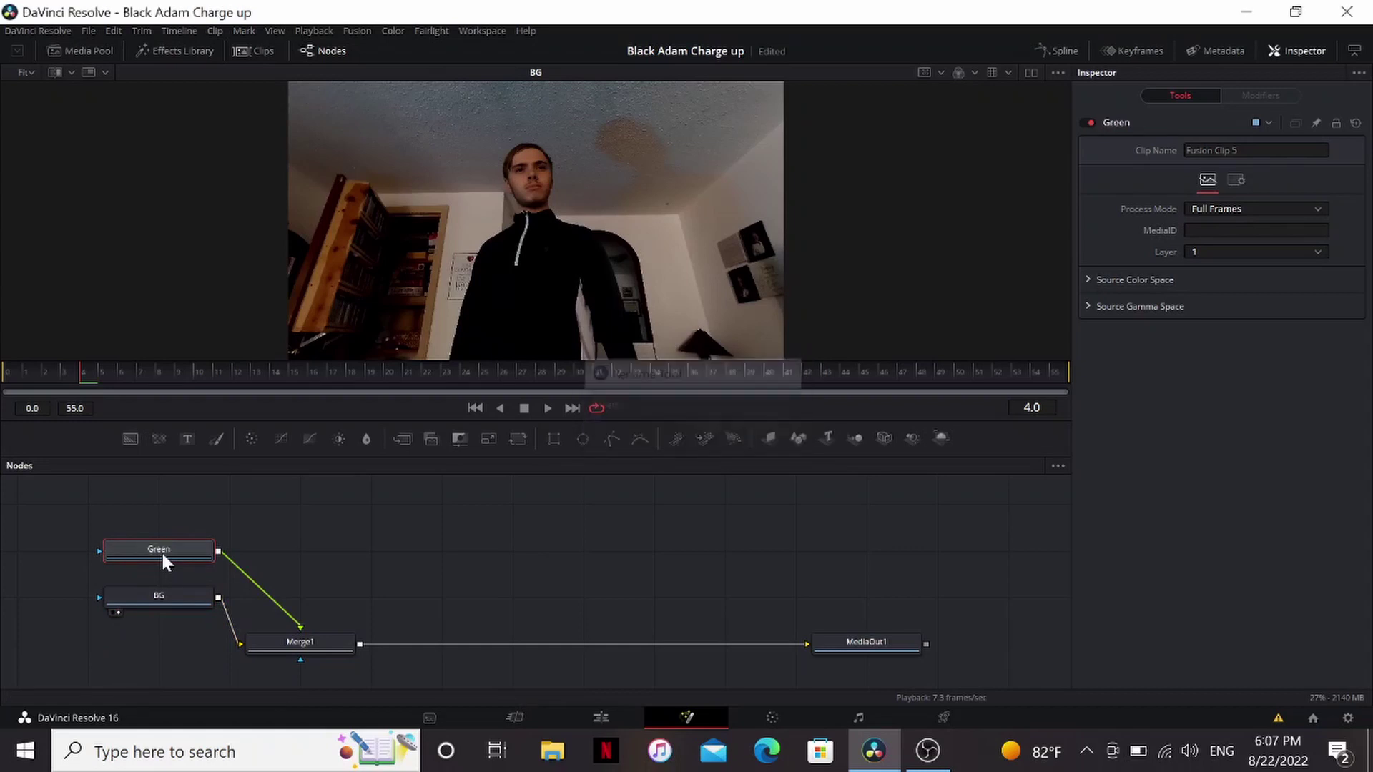
- Line up the BG node beside Merge1 and show the Merge1 output in the viewer
{"action": "left_click_drag", "start_coordinate": [164, 596], "coordinate": [137, 650]}
{"action": "left_click", "coordinate": [137, 650]}
{"action": "left_click", "coordinate": [259, 658]}
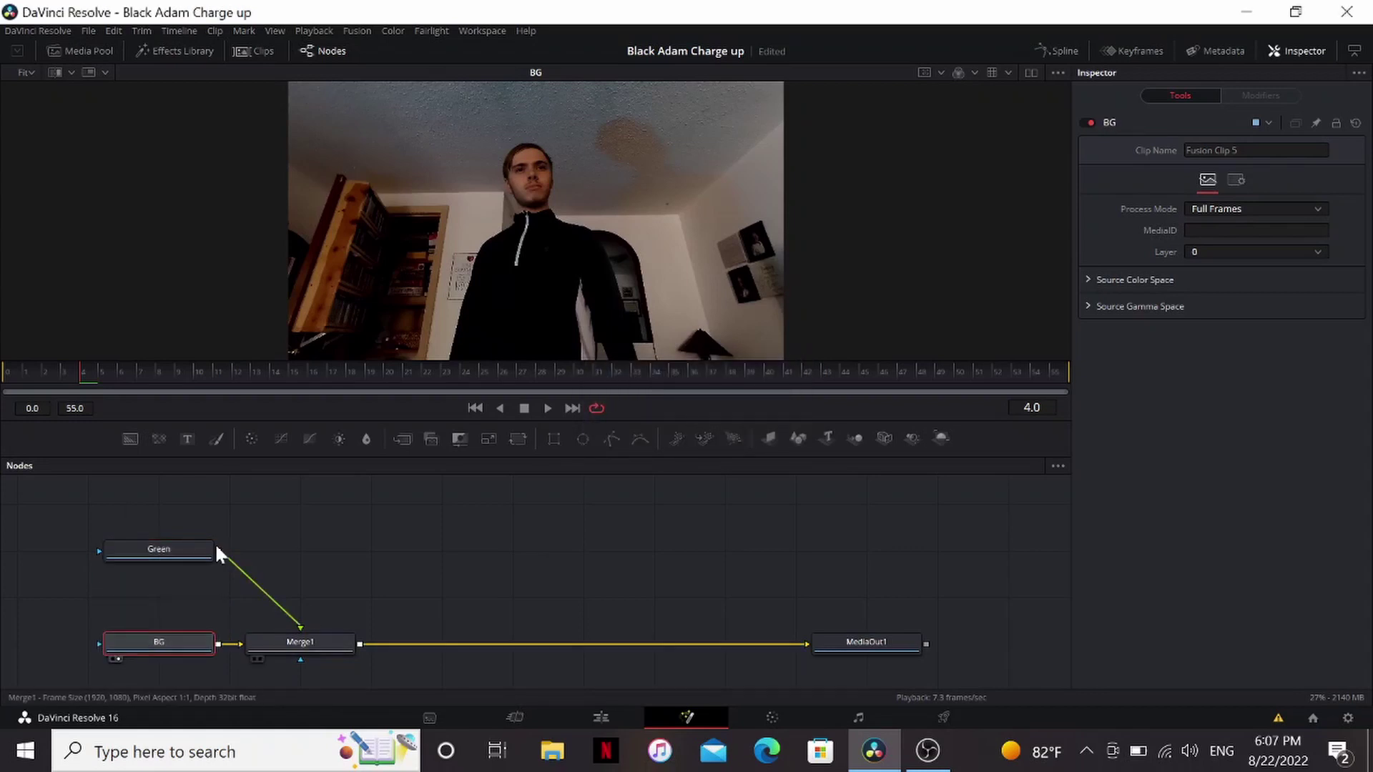
- Add a Delta Keyer after the Green node and sample the green backdrop as its background color
{"action": "left_click", "coordinate": [168, 547]}
{"action": "key", "text": "shift+space"}
{"action": "type", "text": "del"}
{"action": "key", "text": "Return"}
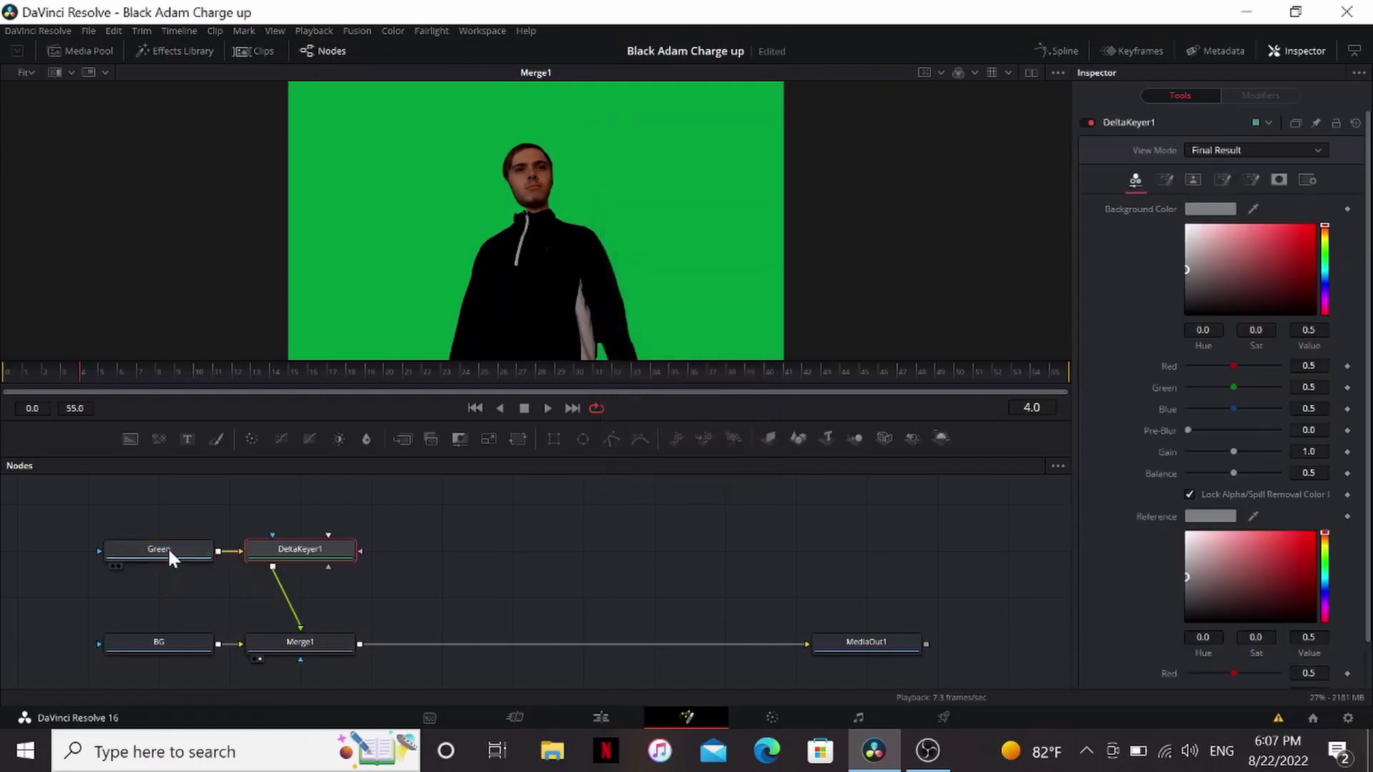
{"action": "key", "text": "1"}
{"action": "left_click_drag", "start_coordinate": [1252, 208], "coordinate": [779, 118]}
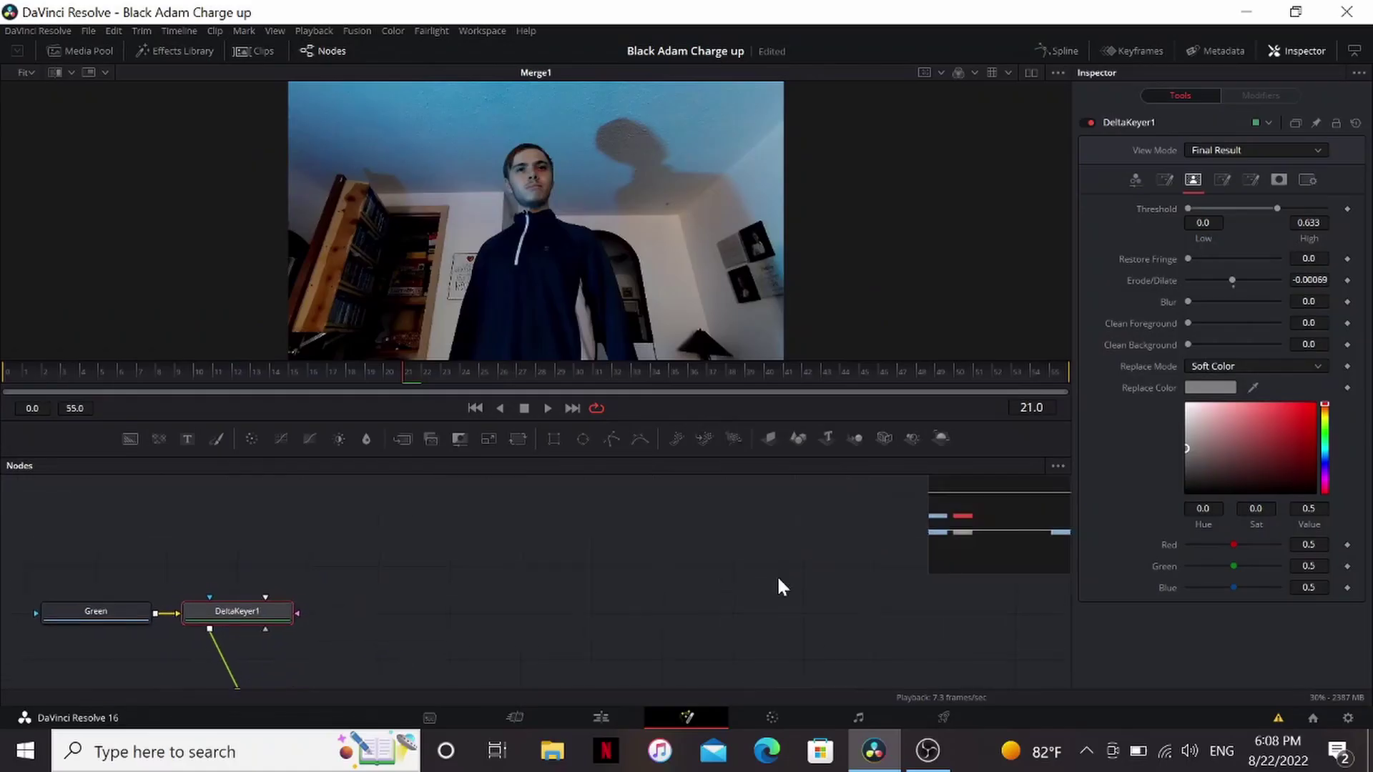
- Add a separate Background node above the keyer, view it, and set its alpha to 0.0
{"action": "left_click_drag", "start_coordinate": [130, 439], "coordinate": [432, 504]}
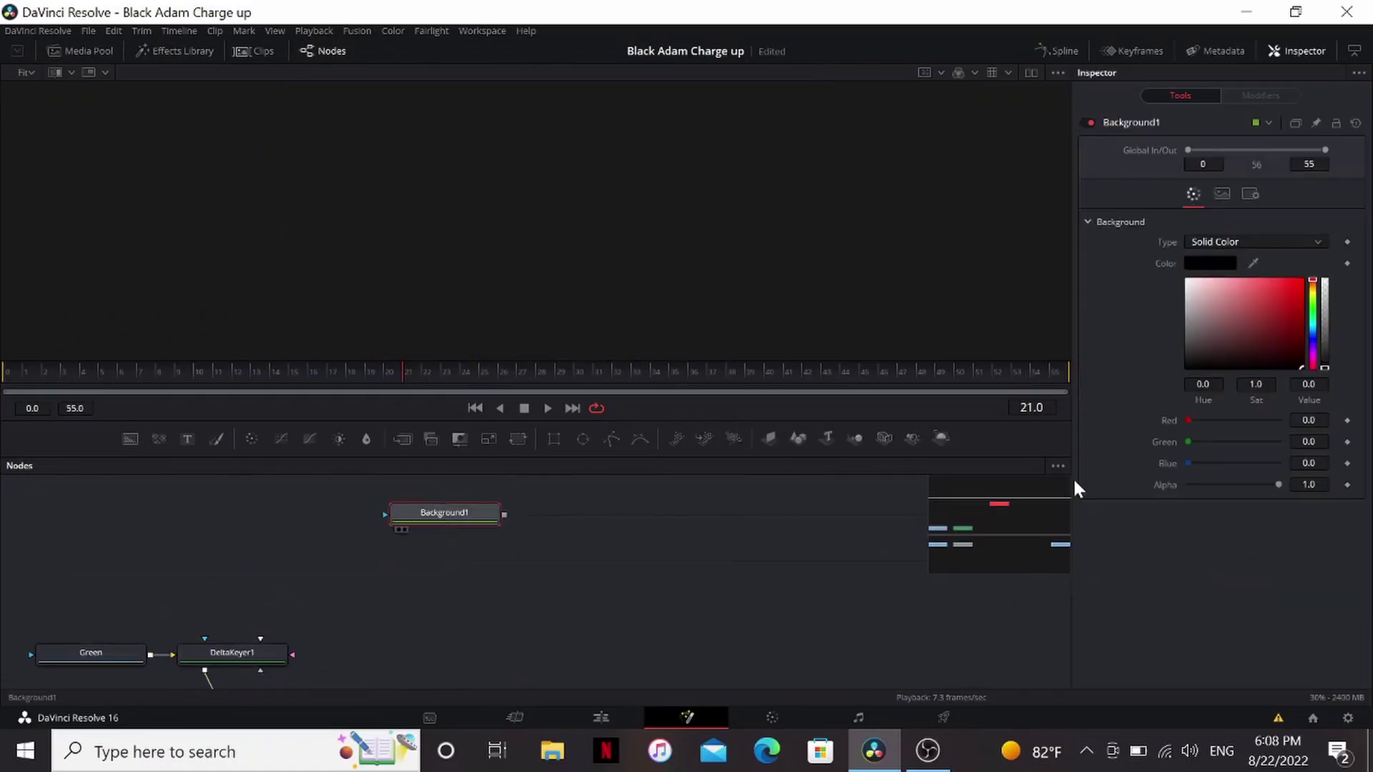
{"action": "key", "text": "2"}
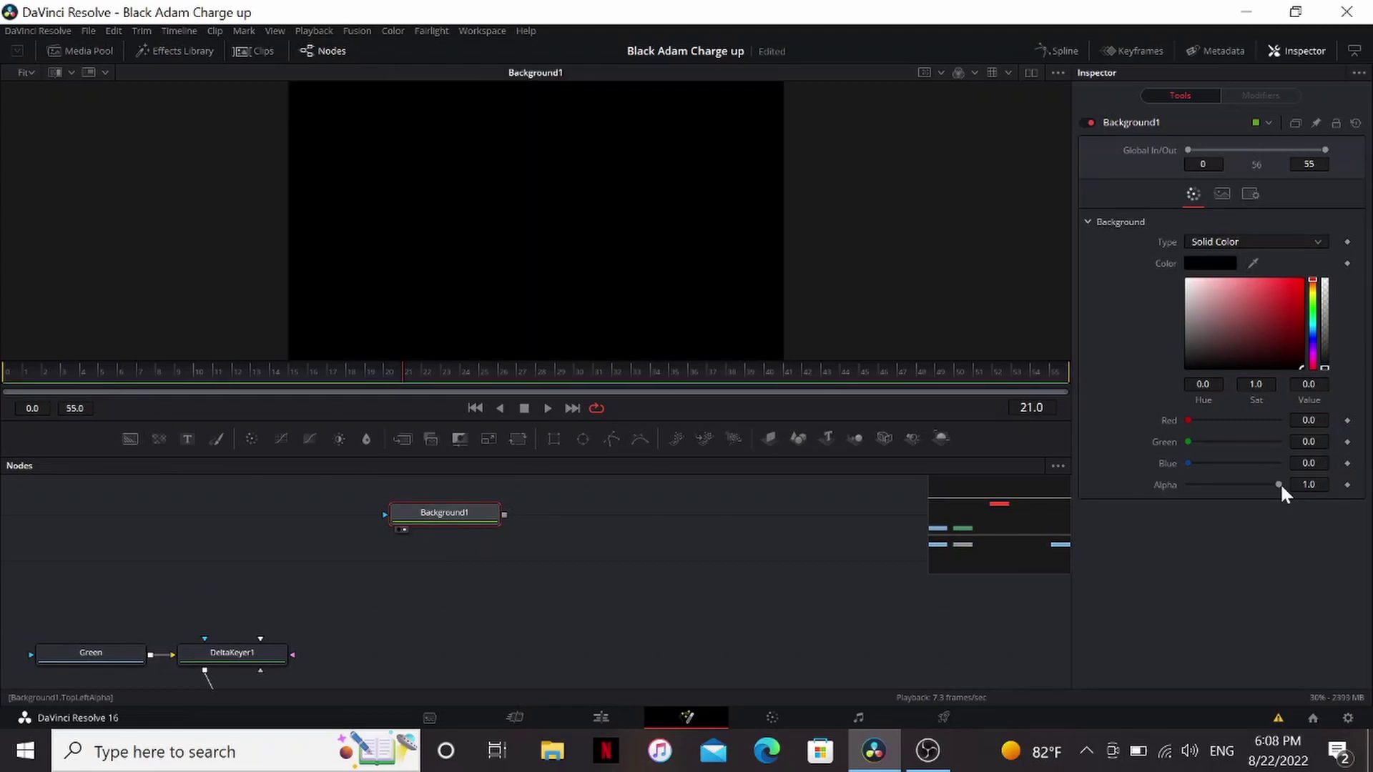
{"action": "left_click_drag", "start_coordinate": [1278, 484], "coordinate": [1085, 504]}
{"action": "scroll", "coordinate": [597, 539], "scroll_direction": "up", "scroll_amount": 3}
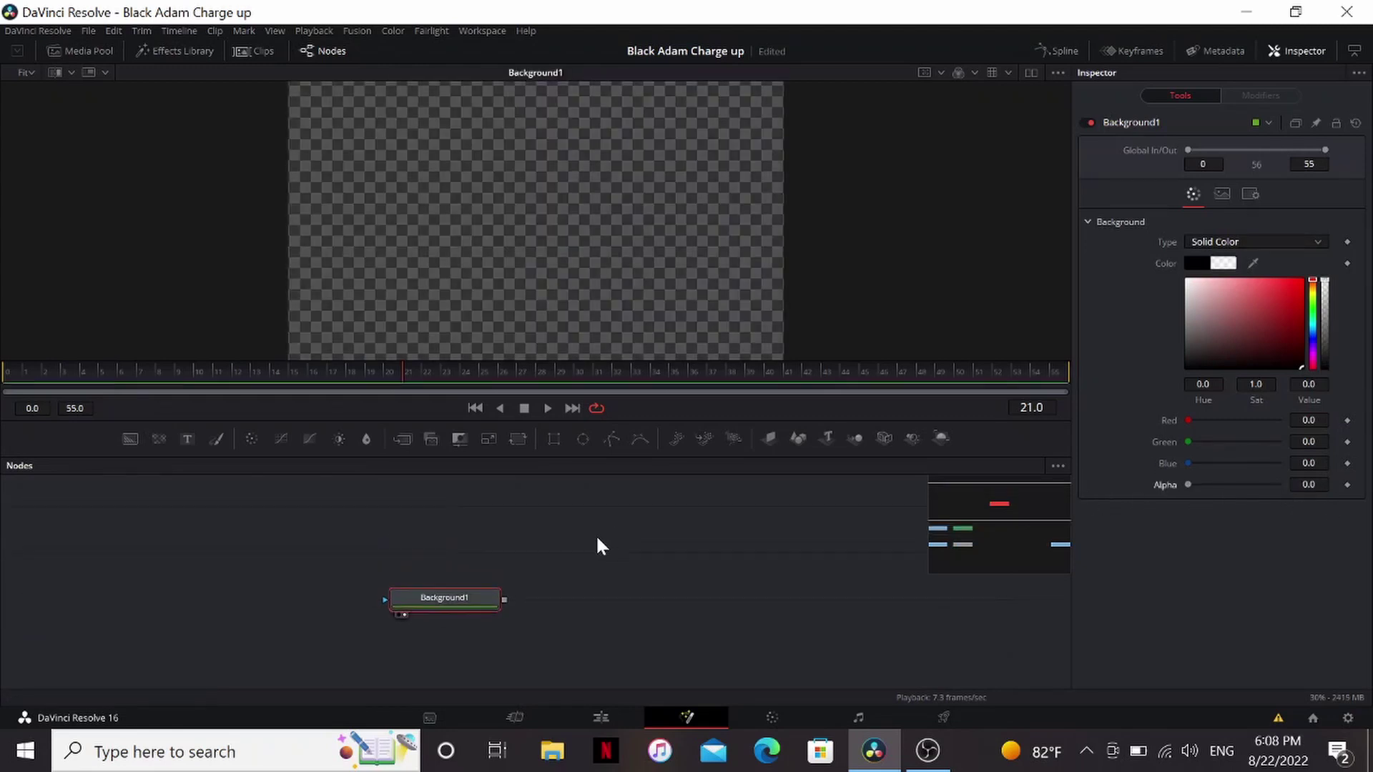
{"action": "scroll", "coordinate": [599, 547], "scroll_direction": "down", "scroll_amount": 2}
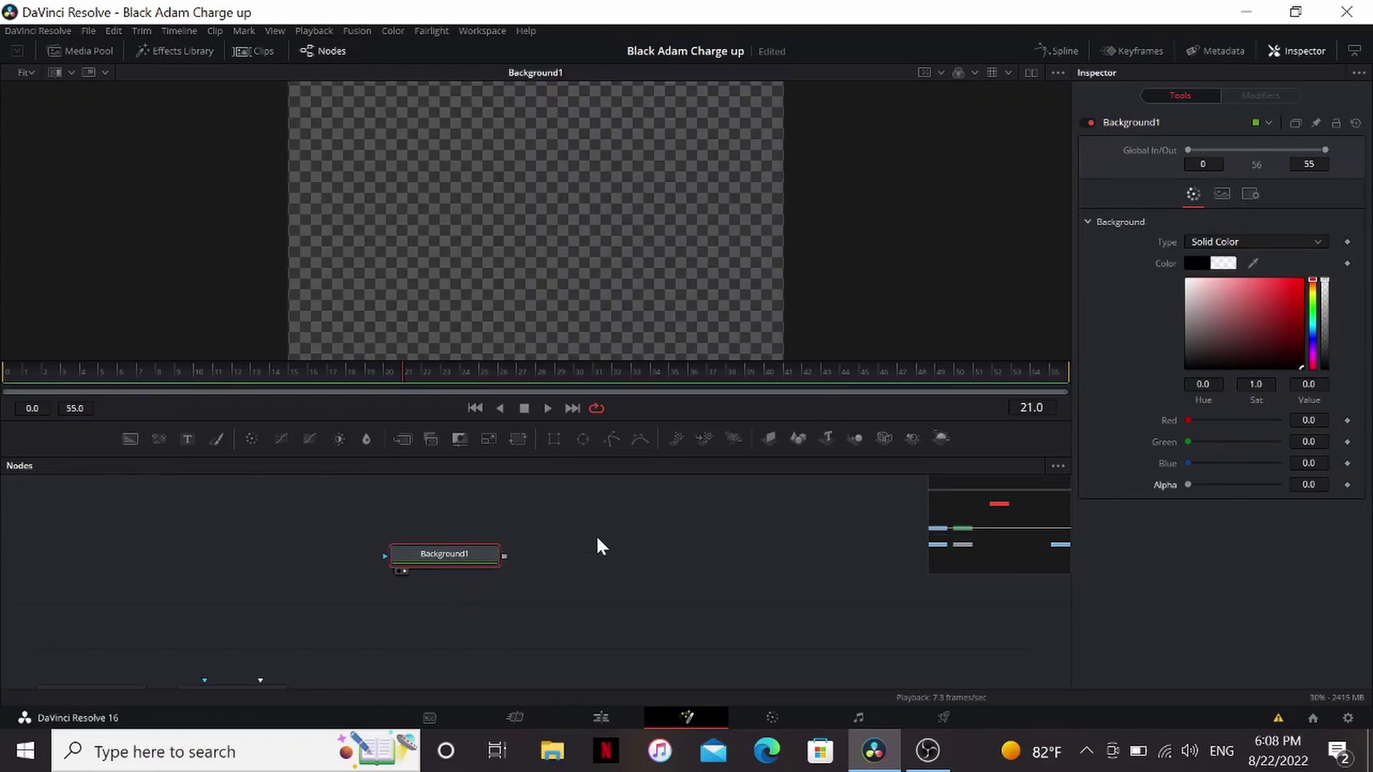
- Add the POC Blitz FX Lite tool after the Background1 node and enlarge the viewer area
{"action": "key", "text": "shift+space"}
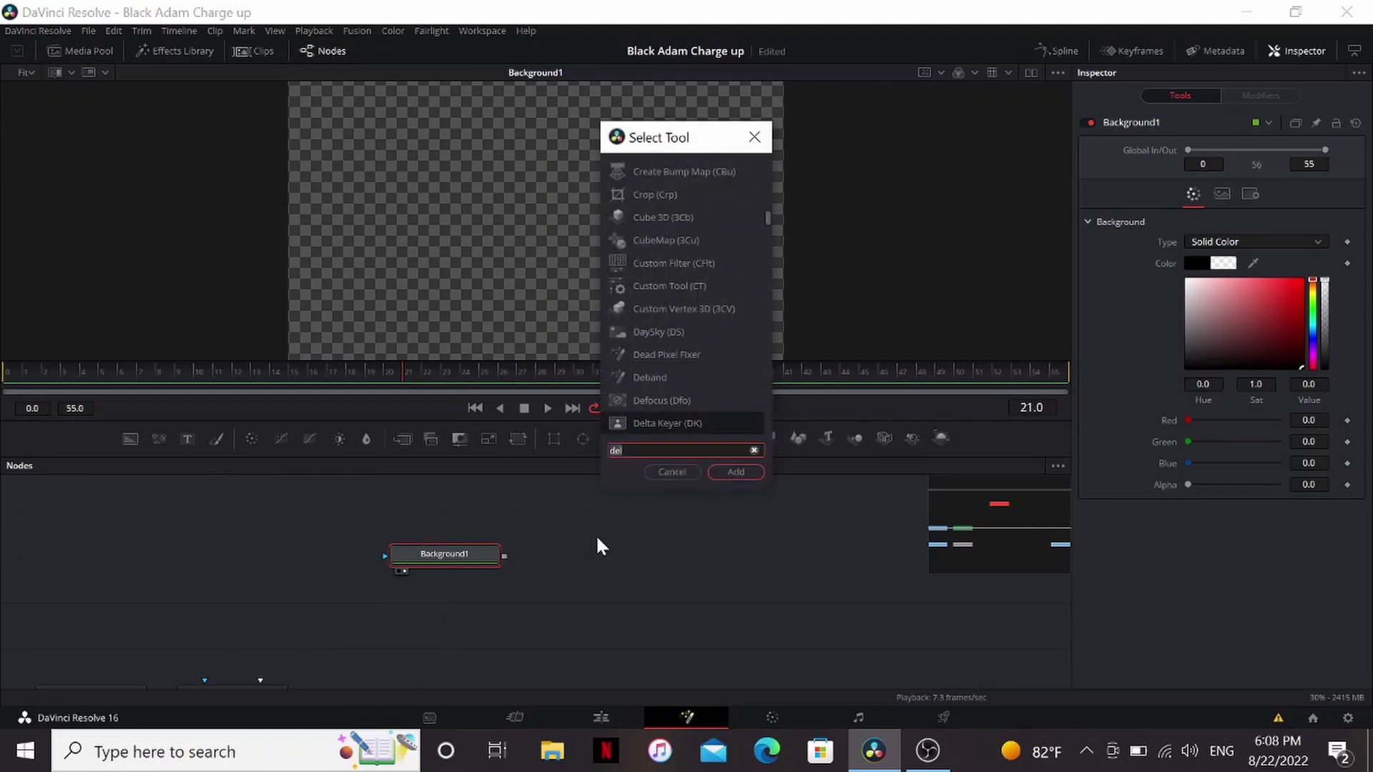
{"action": "type", "text": "poc"}
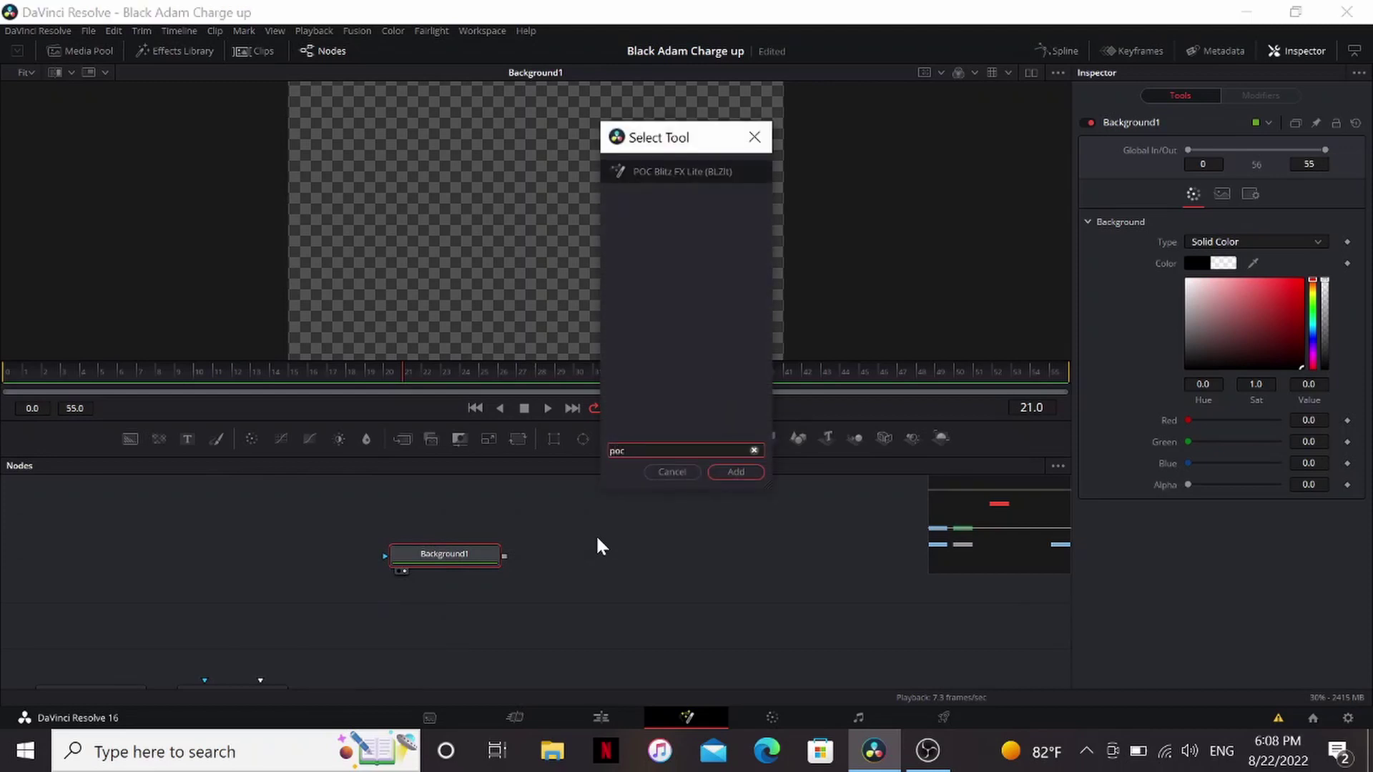
{"action": "key", "text": "Return"}
{"action": "left_click_drag", "start_coordinate": [828, 436], "coordinate": [828, 517]}
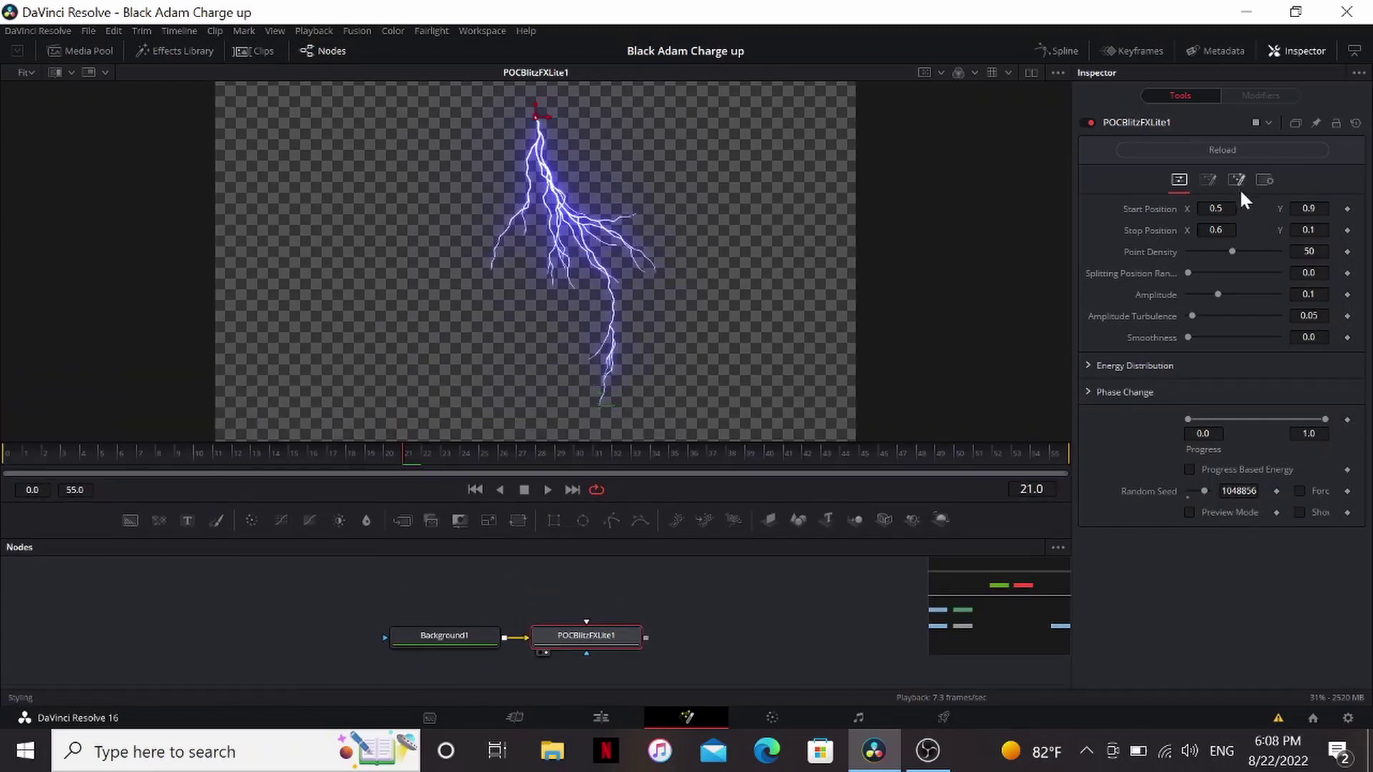
- Disable the lightning bolt's Exponential Glow in the POC Blitz FX Lite node
{"action": "left_click", "coordinate": [1236, 180]}
{"action": "left_click", "coordinate": [1088, 234]}
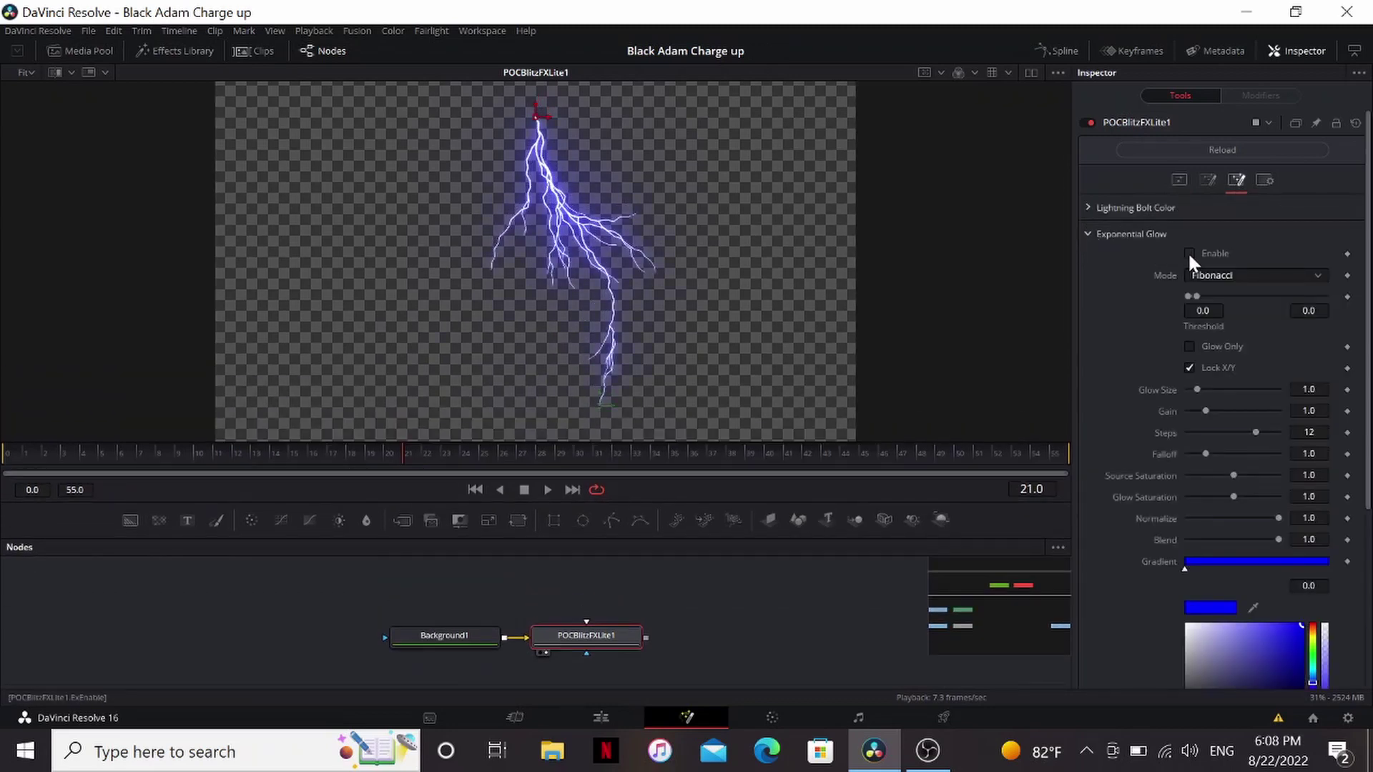
{"action": "left_click", "coordinate": [1189, 254]}
- Link all Branch Length values and lower the bolt's minimum Dynamic length to 0.0
{"action": "left_click", "coordinate": [1204, 177]}
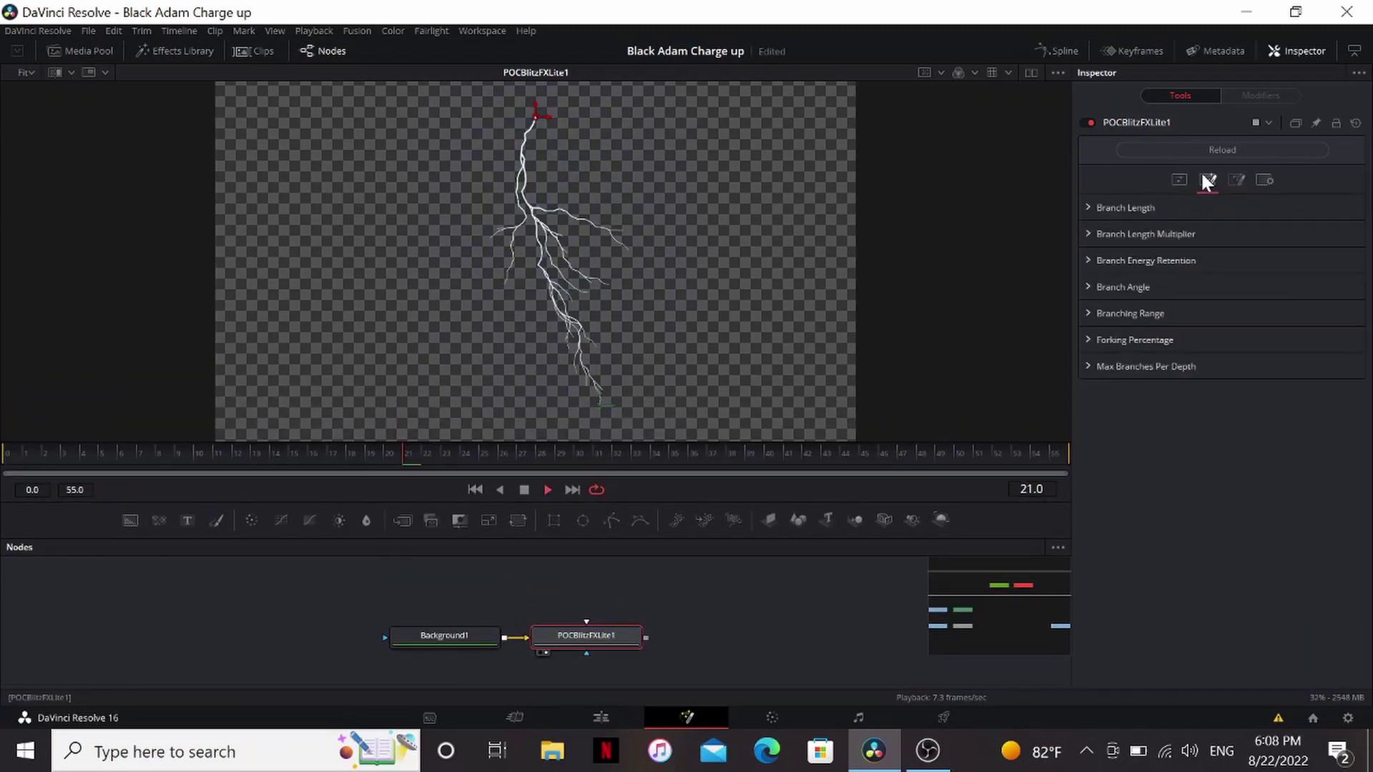
{"action": "key", "text": "space"}
{"action": "left_click", "coordinate": [1088, 208]}
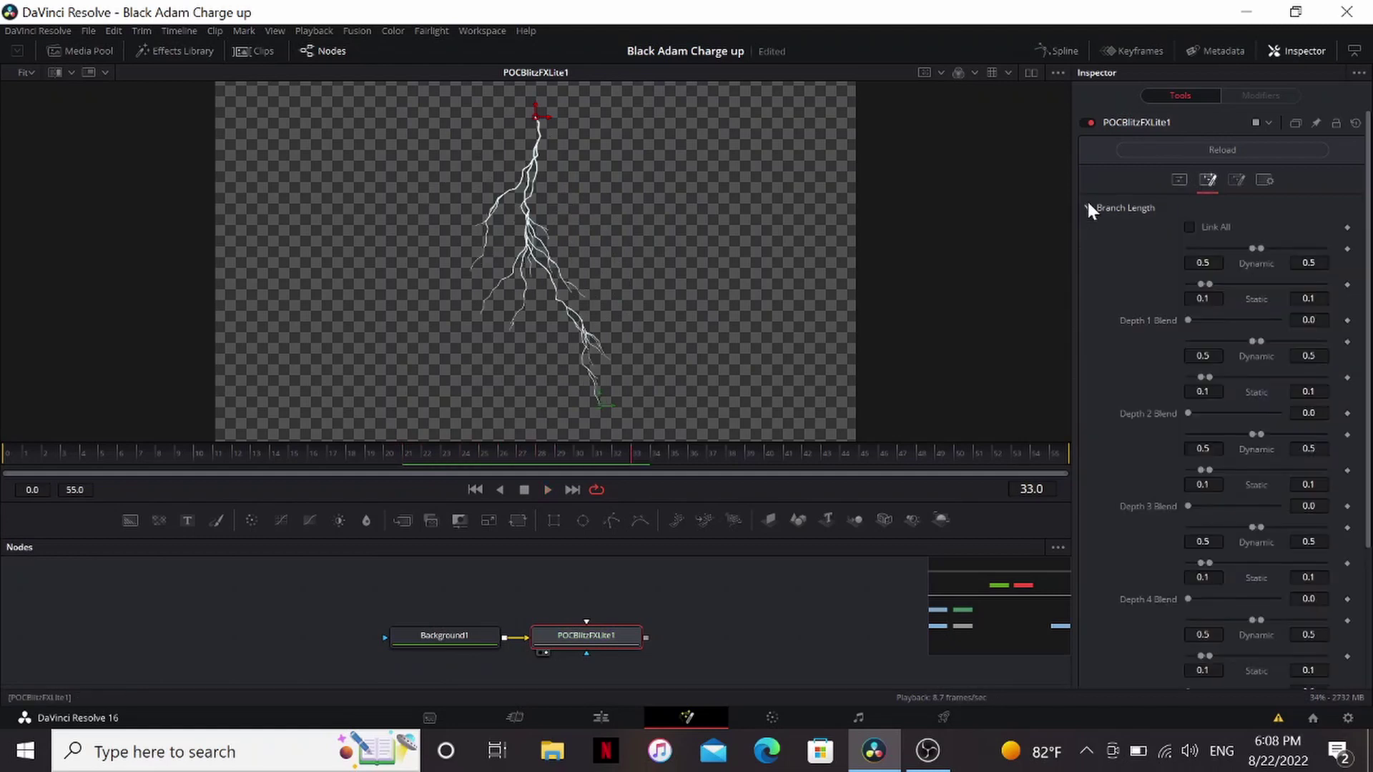
{"action": "left_click", "coordinate": [1188, 226]}
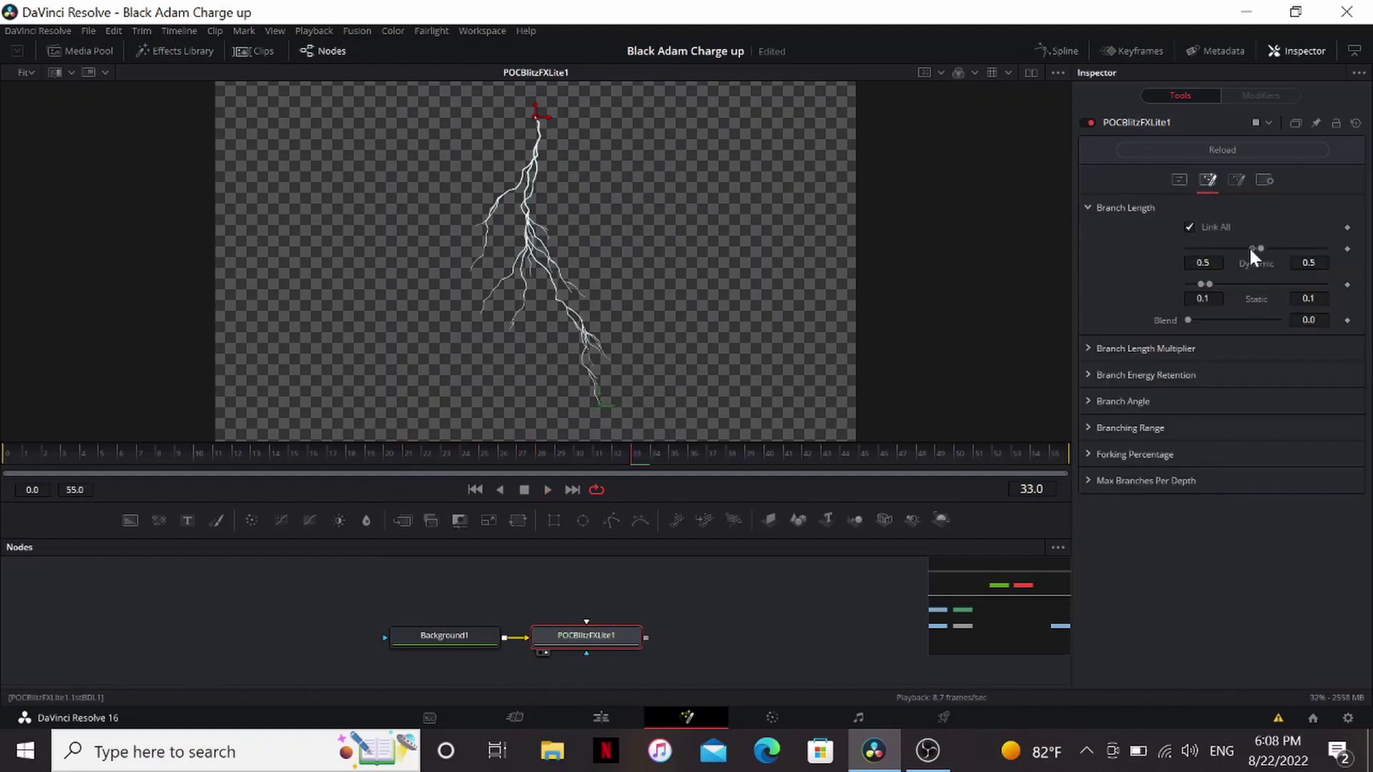
{"action": "left_click_drag", "start_coordinate": [1250, 250], "coordinate": [1185, 252]}
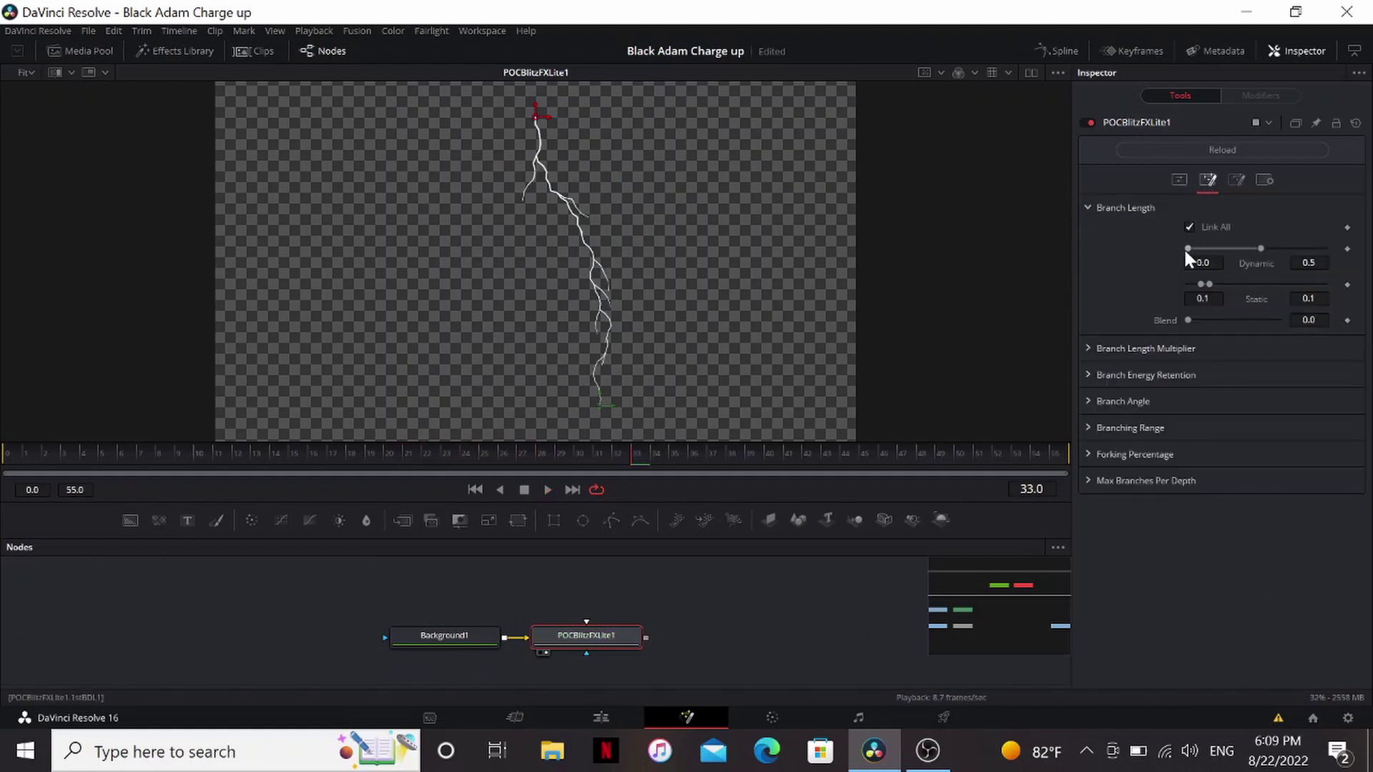
- Set the lightning bolt's Energy in the Energy Distribution settings to about 4.65
{"action": "left_click", "coordinate": [1179, 178]}
{"action": "left_click", "coordinate": [1089, 364]}
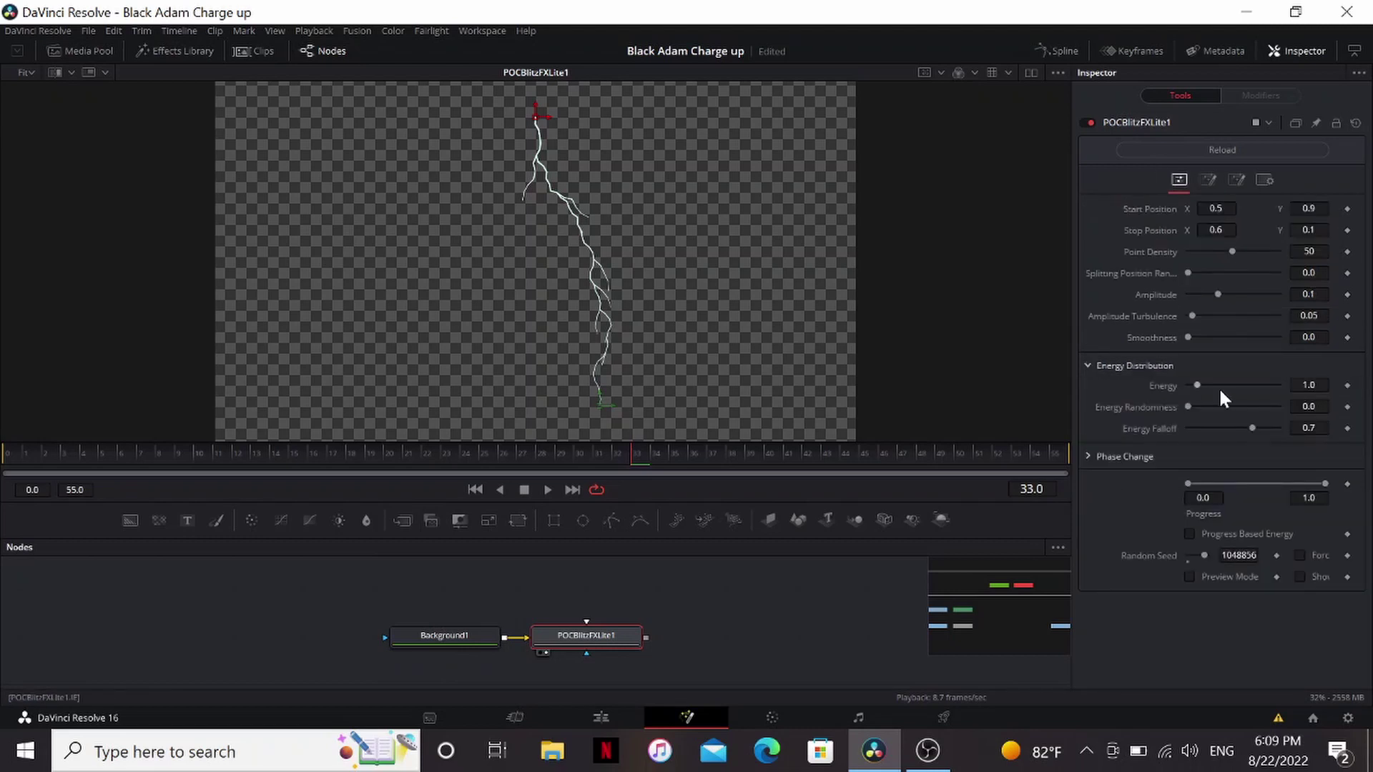
{"action": "left_click_drag", "start_coordinate": [1203, 386], "coordinate": [1221, 381]}
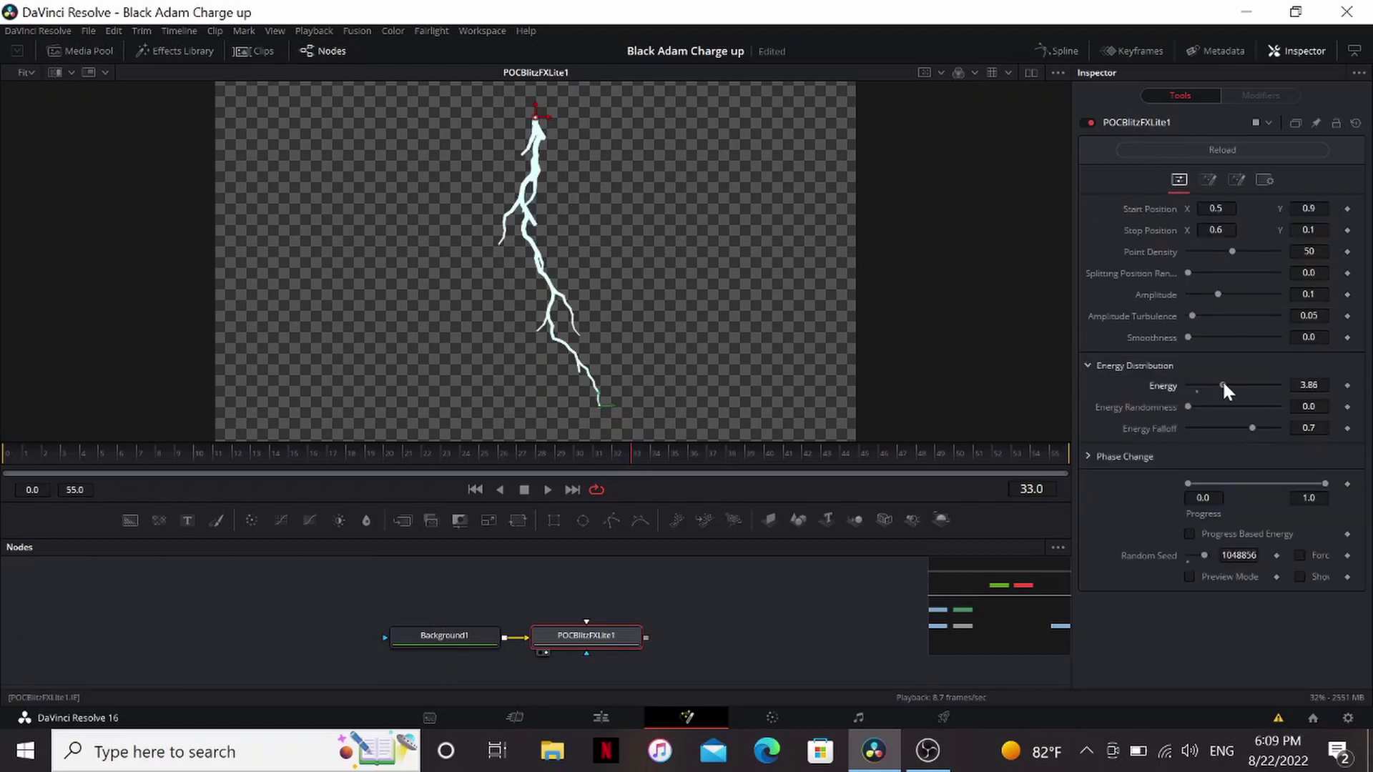
- Link all Branch Energy Retention values and adjust them together, then set the bolt's Energy Falloff to about 0.9354
{"action": "left_click", "coordinate": [1206, 177]}
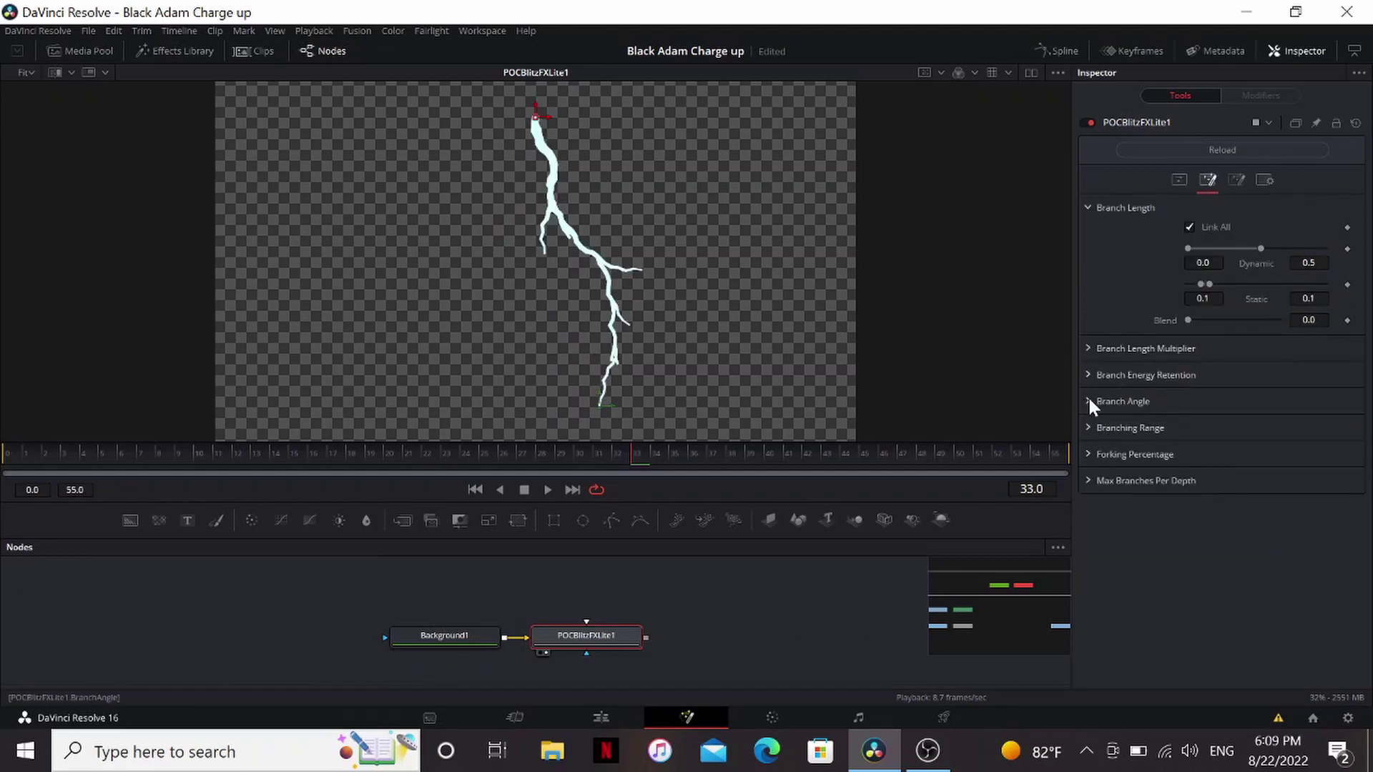
{"action": "left_click", "coordinate": [1088, 373]}
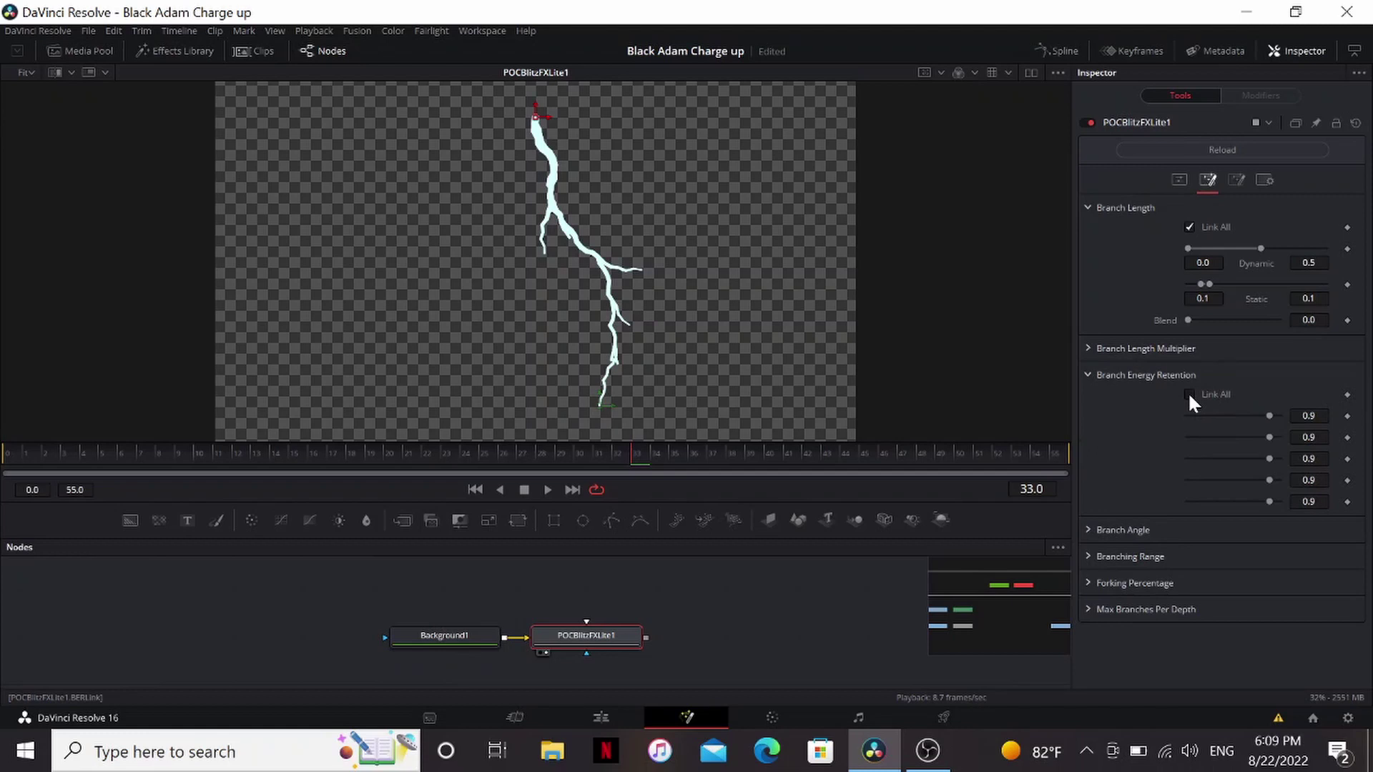
{"action": "left_click", "coordinate": [1187, 391]}
{"action": "mouse_move", "coordinate": [1269, 418]}
{"action": "left_mouse_down"}
{"action": "mouse_move", "coordinate": [1213, 417]}
{"action": "mouse_move", "coordinate": [1276, 425]}
{"action": "left_mouse_up"}
{"action": "left_click", "coordinate": [1179, 180]}
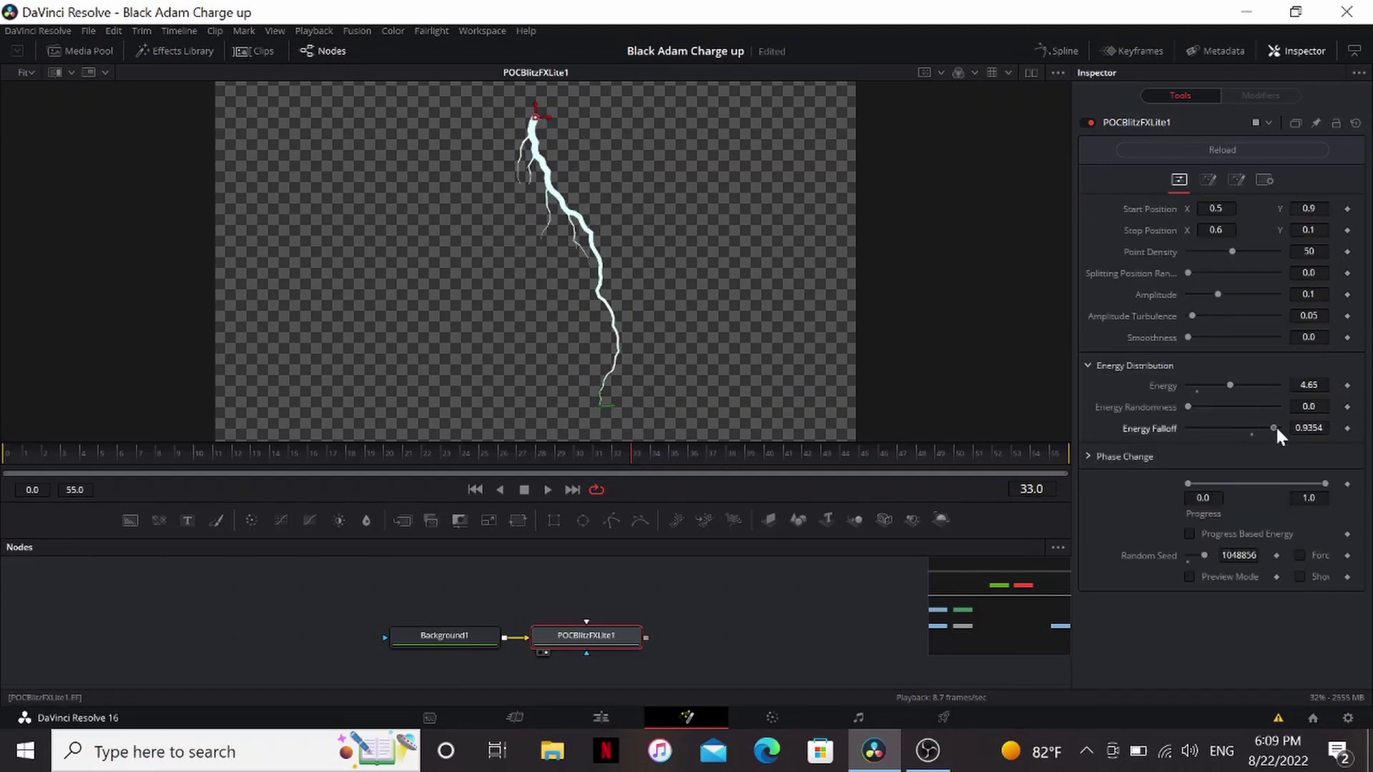
- Move the bolt's start point to about X 0.512, Y 0.485 and its stop point to about X 0.127, Y 0.838
{"action": "left_click_drag", "start_coordinate": [534, 115], "coordinate": [542, 266]}
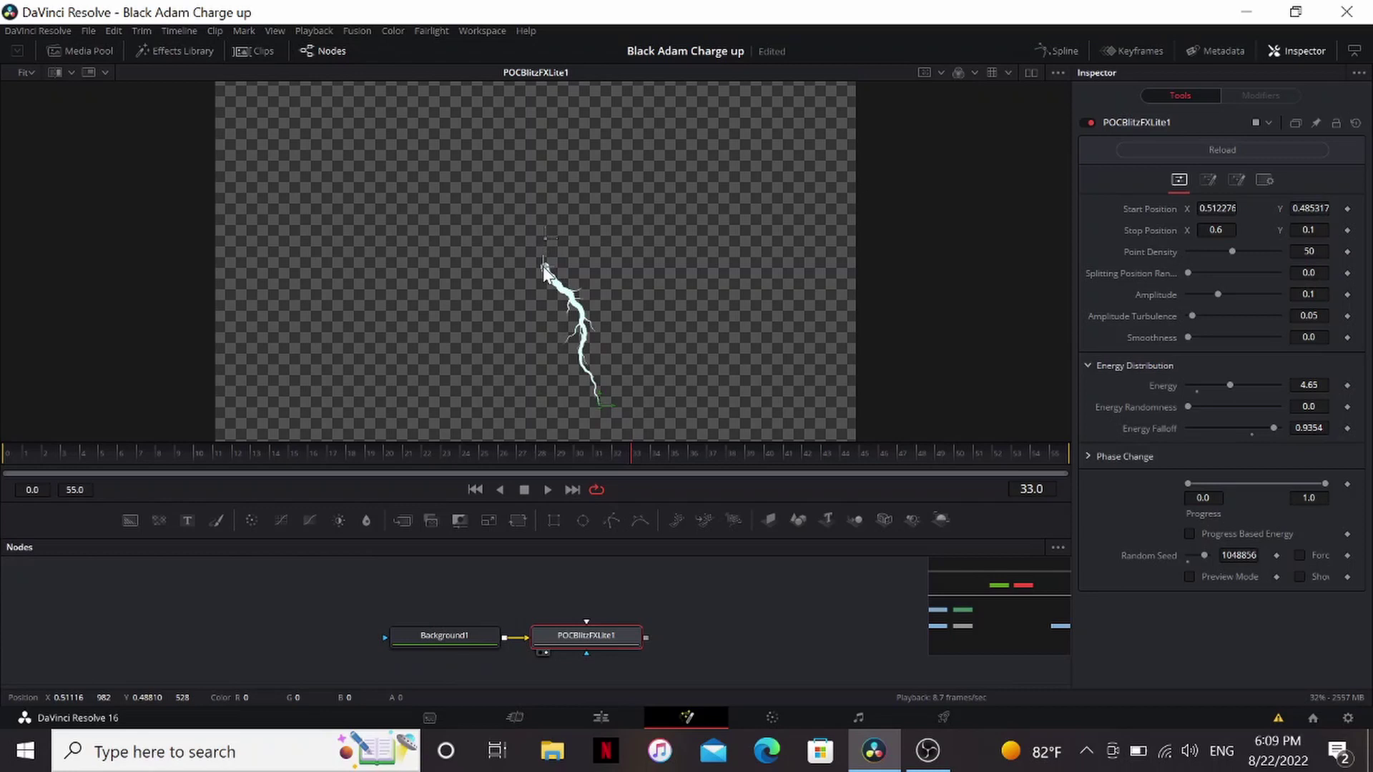
{"action": "left_click_drag", "start_coordinate": [600, 406], "coordinate": [297, 141]}
- Set the bolt's Phase Change Rate to 10.0 and scrub through the frames to preview its motion
{"action": "left_click_drag", "start_coordinate": [308, 452], "coordinate": [1, 429]}
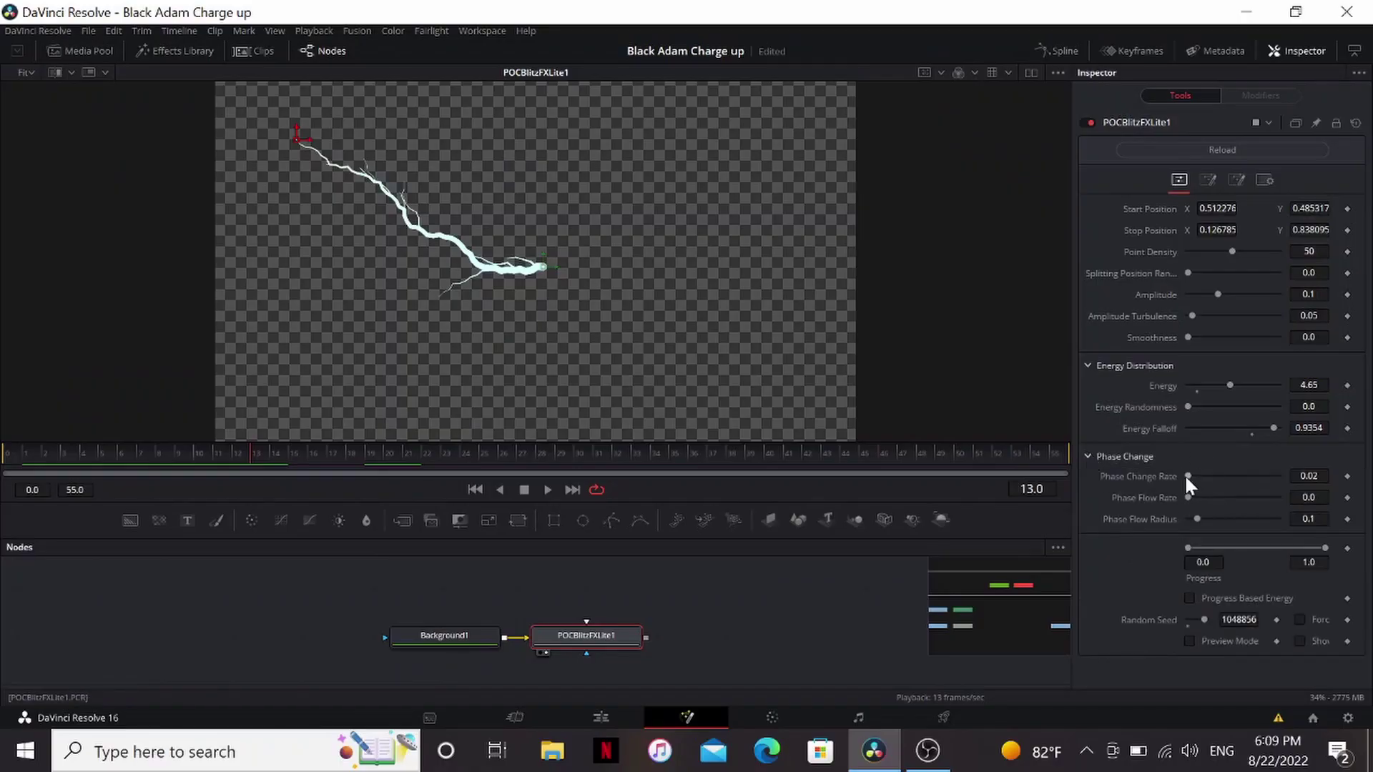
{"action": "left_click_drag", "start_coordinate": [1186, 478], "coordinate": [1306, 483]}
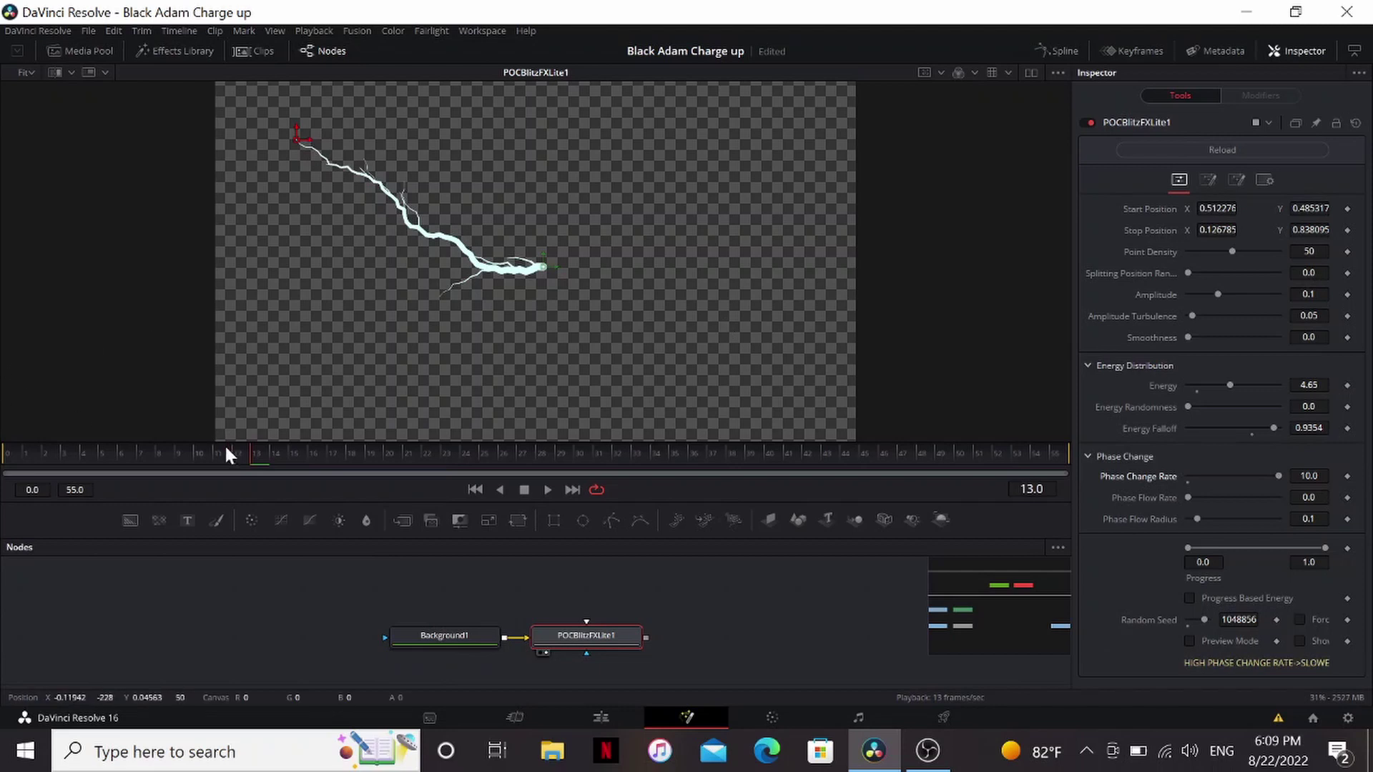
{"action": "left_click_drag", "start_coordinate": [230, 452], "coordinate": [713, 482]}
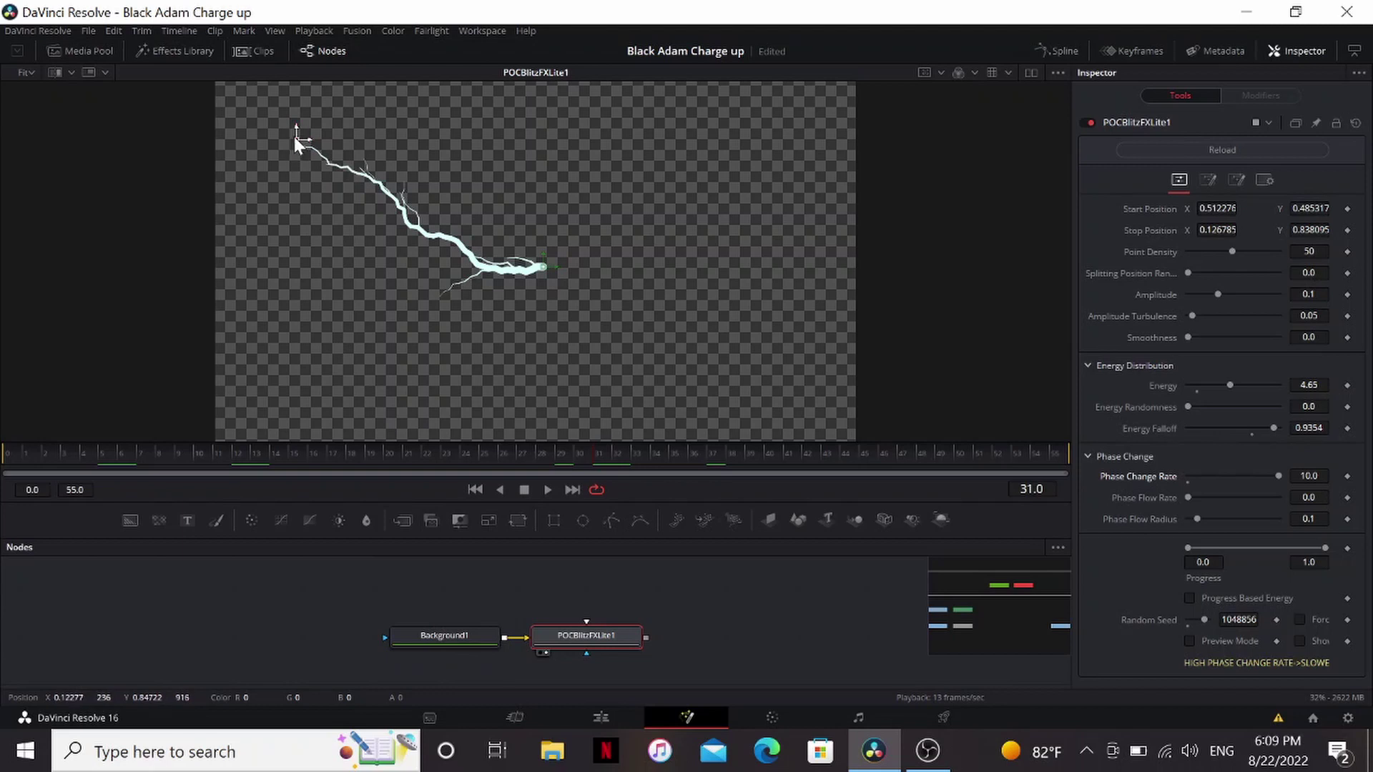
- Reposition the bolt's stop point to about X 0.179, Y 0.790 and return the playhead to frame 0
{"action": "left_click_drag", "start_coordinate": [298, 139], "coordinate": [400, 207]}
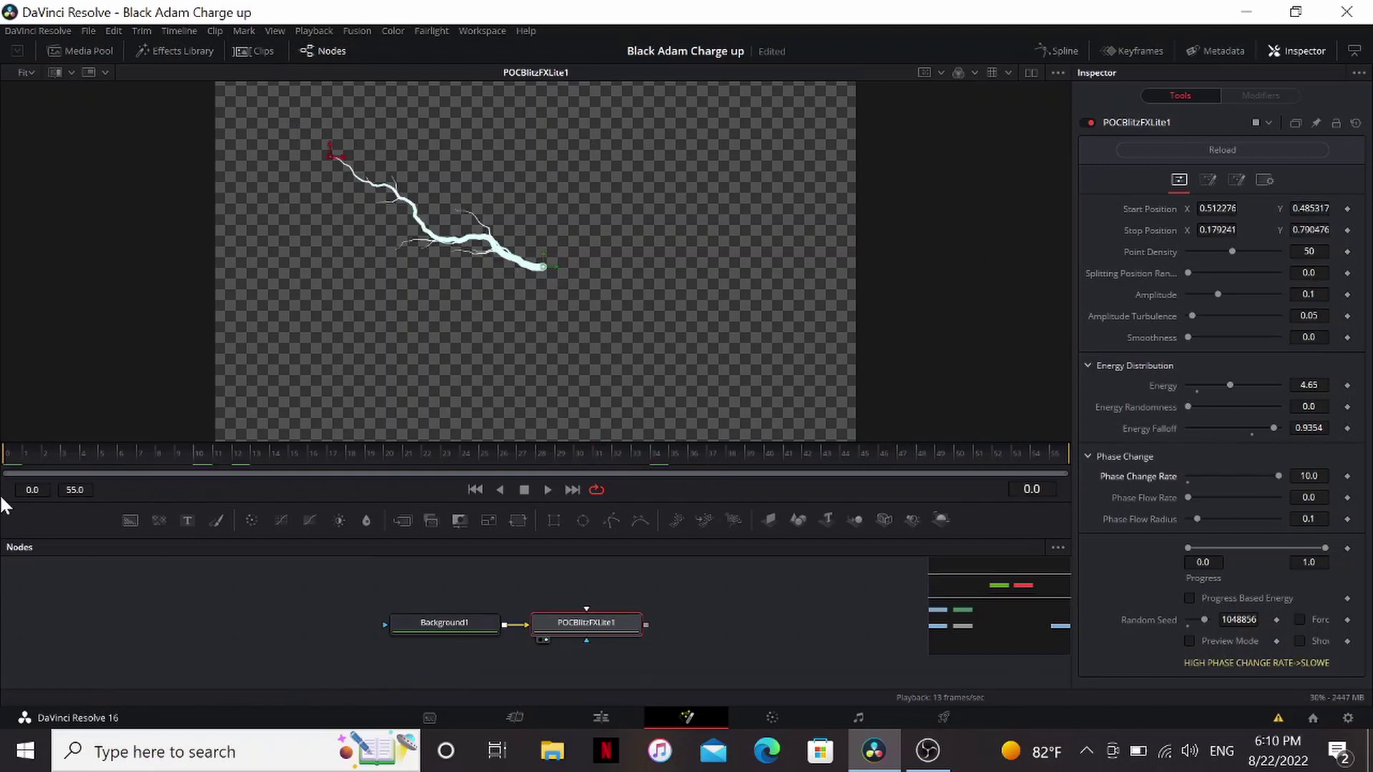
{"action": "left_click_drag", "start_coordinate": [1, 499], "coordinate": [3, 584]}
- Add a Brightness Contrast node after the lightning bolt, view it, include the alpha channel, and set Gain to 0.0
{"action": "key", "text": "shift+space"}
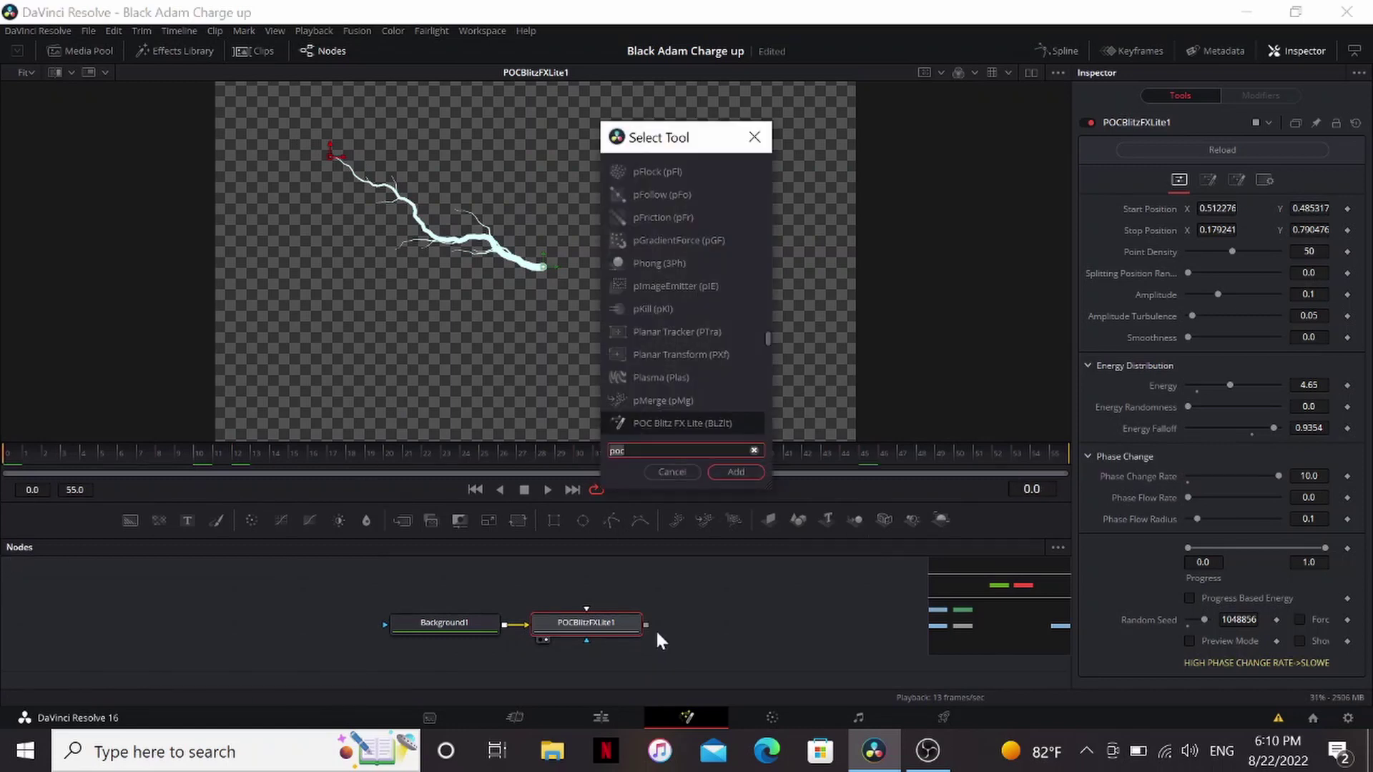
{"action": "type", "text": "bc"}
{"action": "key", "text": "Return"}
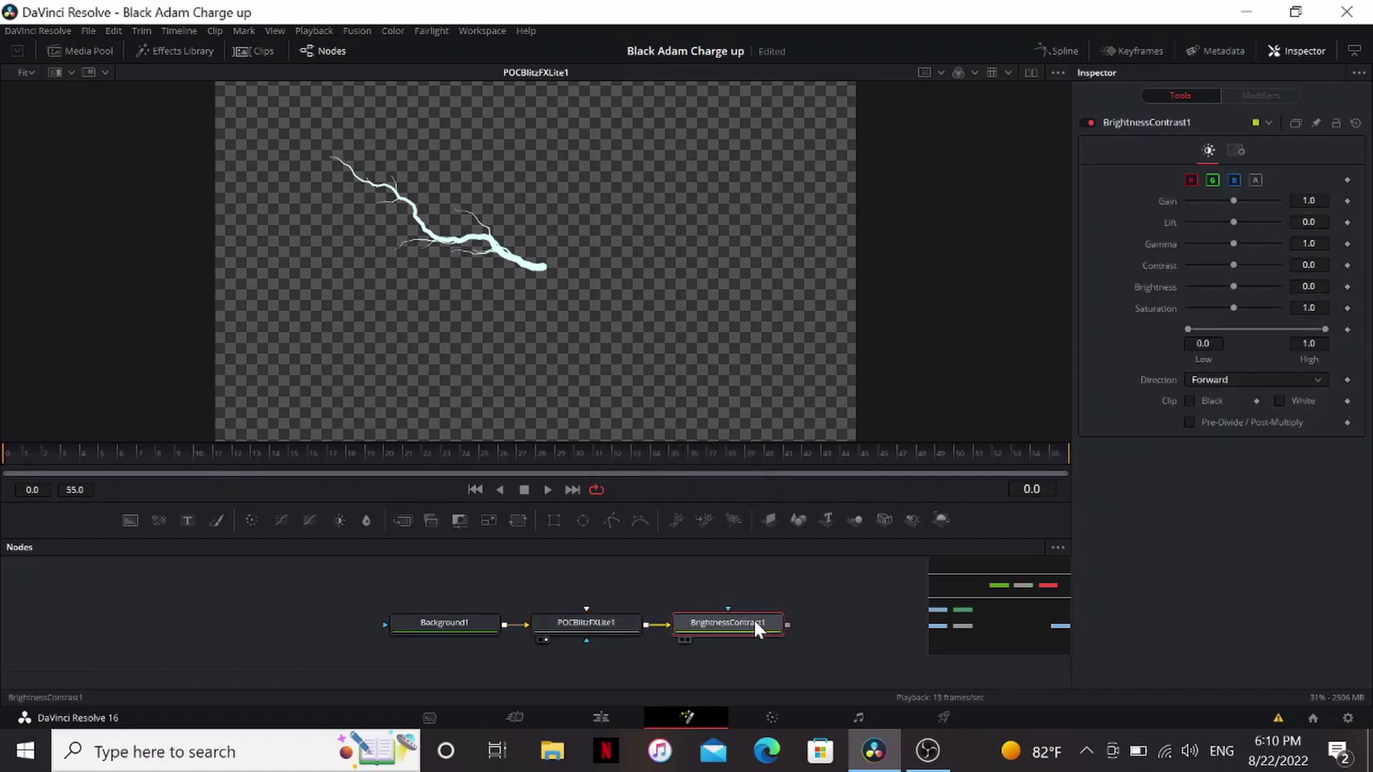
{"action": "key", "text": "1"}
{"action": "left_click_drag", "start_coordinate": [1234, 195], "coordinate": [1191, 194]}
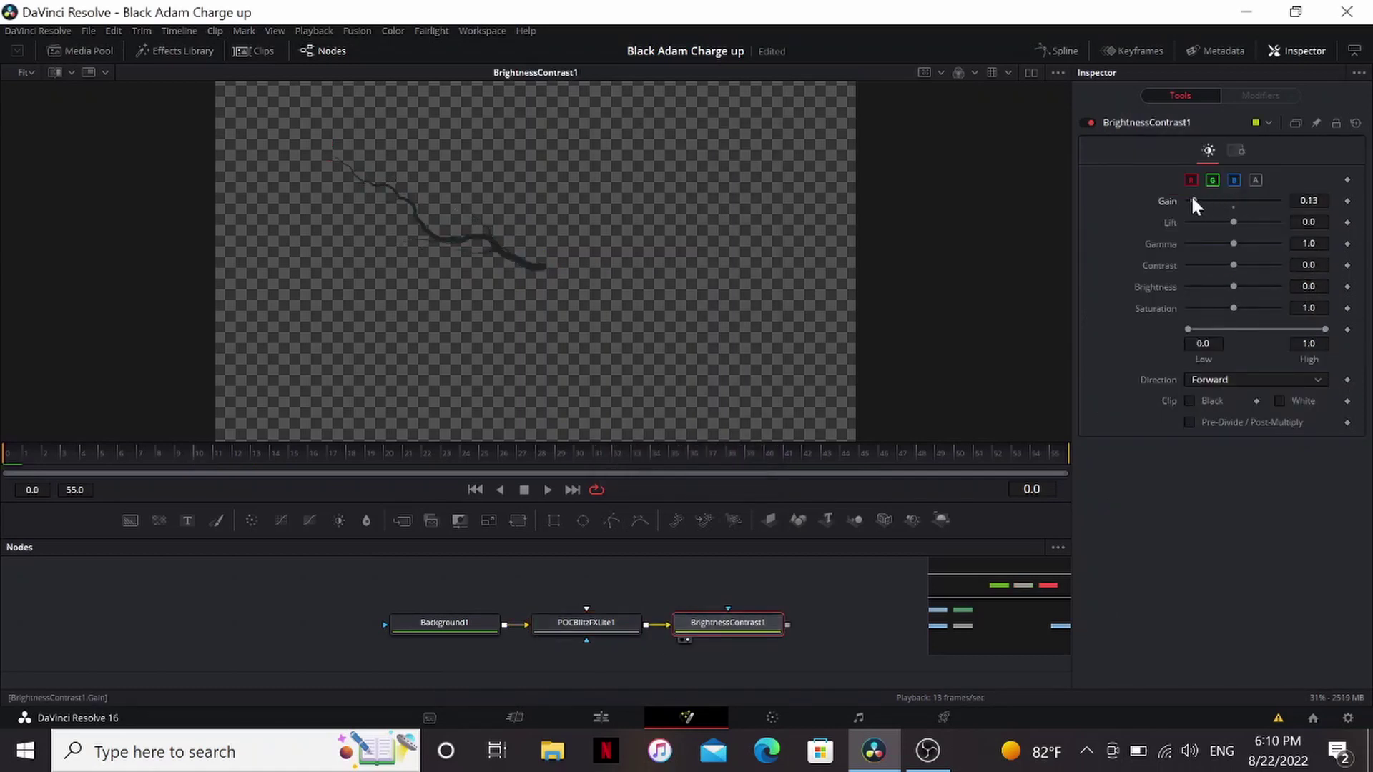
{"action": "left_click", "coordinate": [1257, 178]}
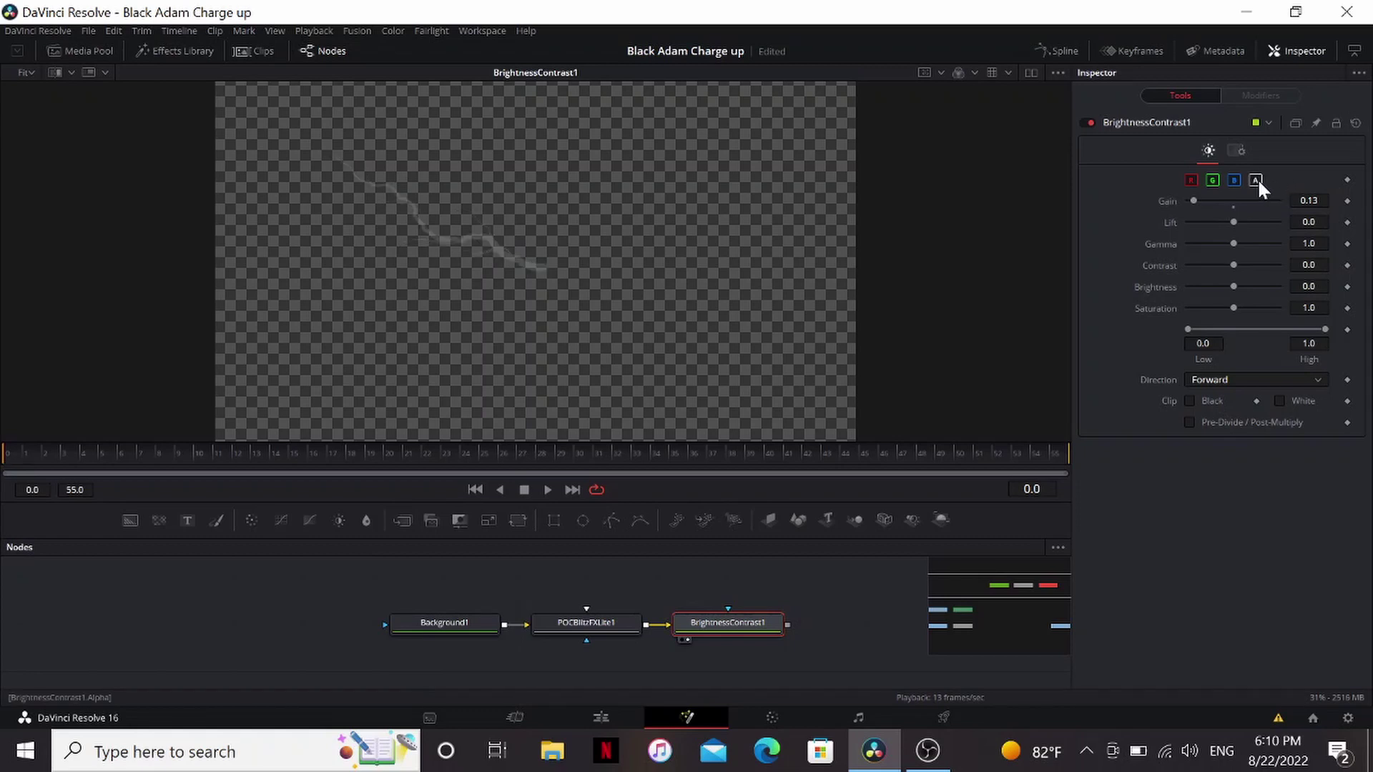
{"action": "left_click_drag", "start_coordinate": [1193, 200], "coordinate": [1164, 213]}
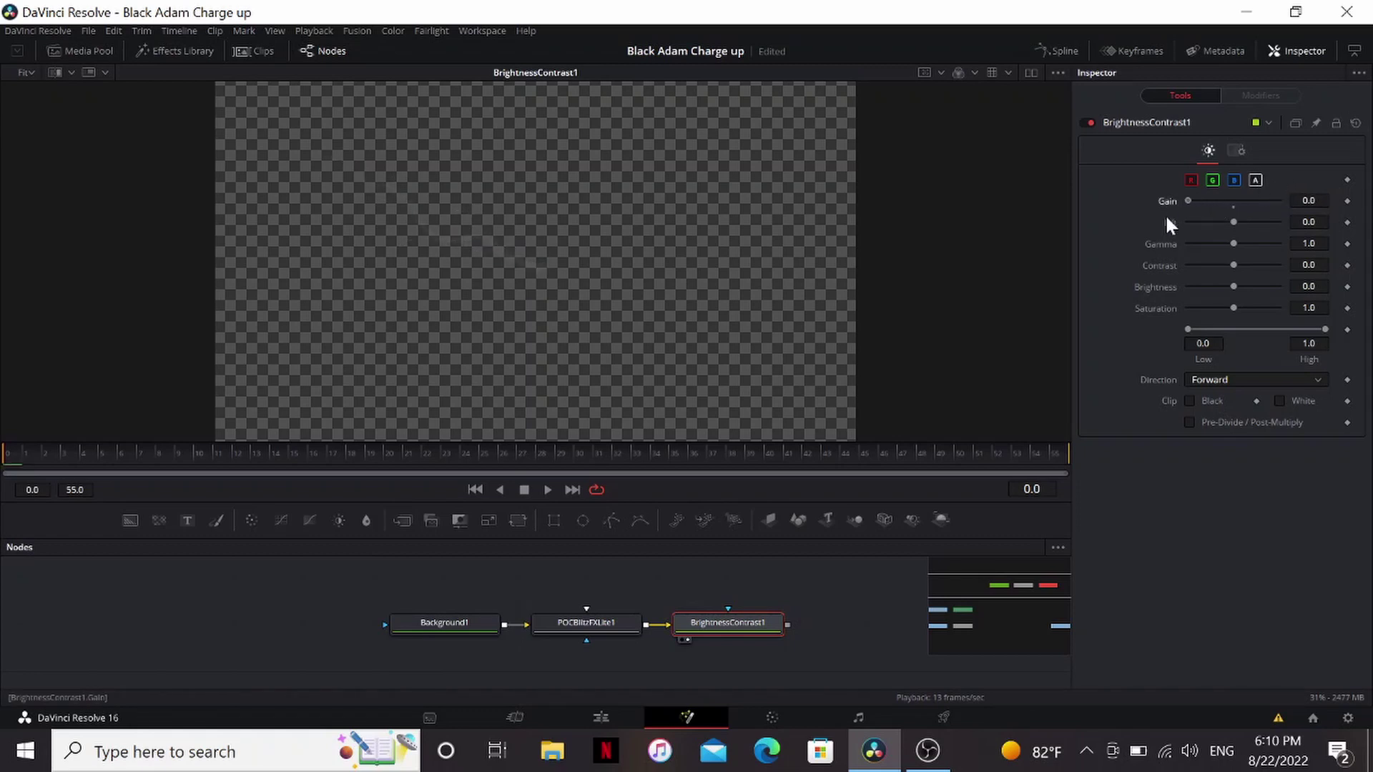
- Keyframe Gain at 0.0 on frame 0, 1.0 from frame 1 through 6 and 0.0 on frame 7, and play the flash
{"action": "left_click", "coordinate": [1346, 201]}
{"action": "left_click", "coordinate": [1232, 203]}
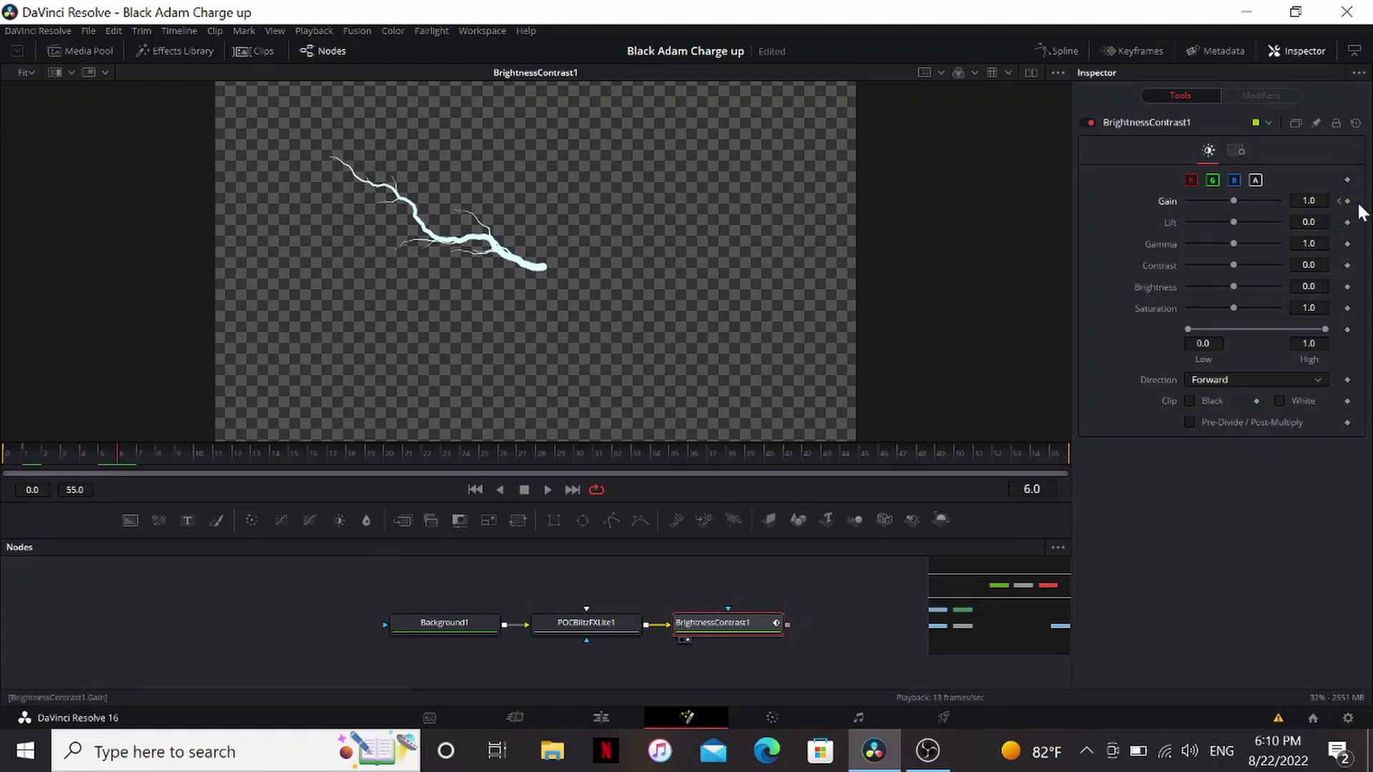
{"action": "key", "text": "Right"}
{"action": "left_click_drag", "start_coordinate": [1237, 201], "coordinate": [841, 176]}
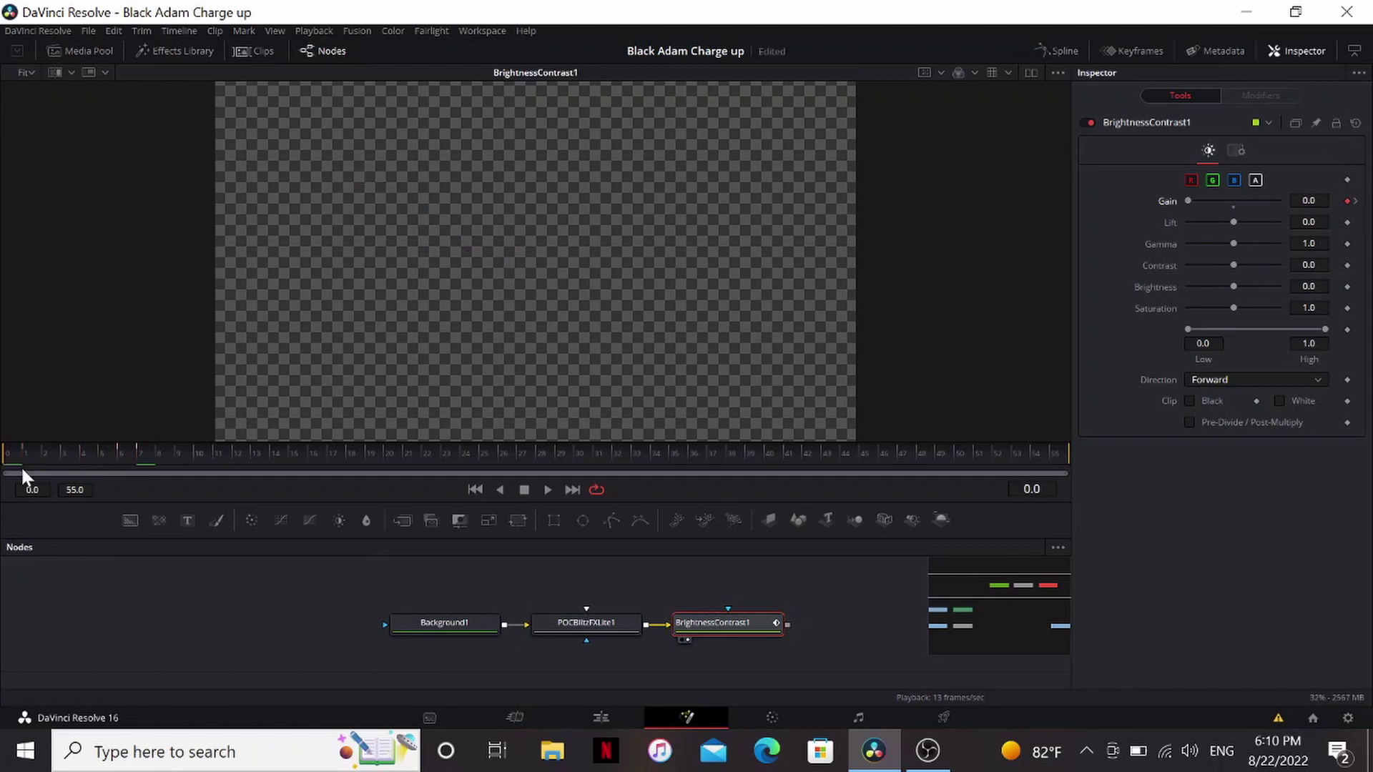
{"action": "key", "text": "space"}
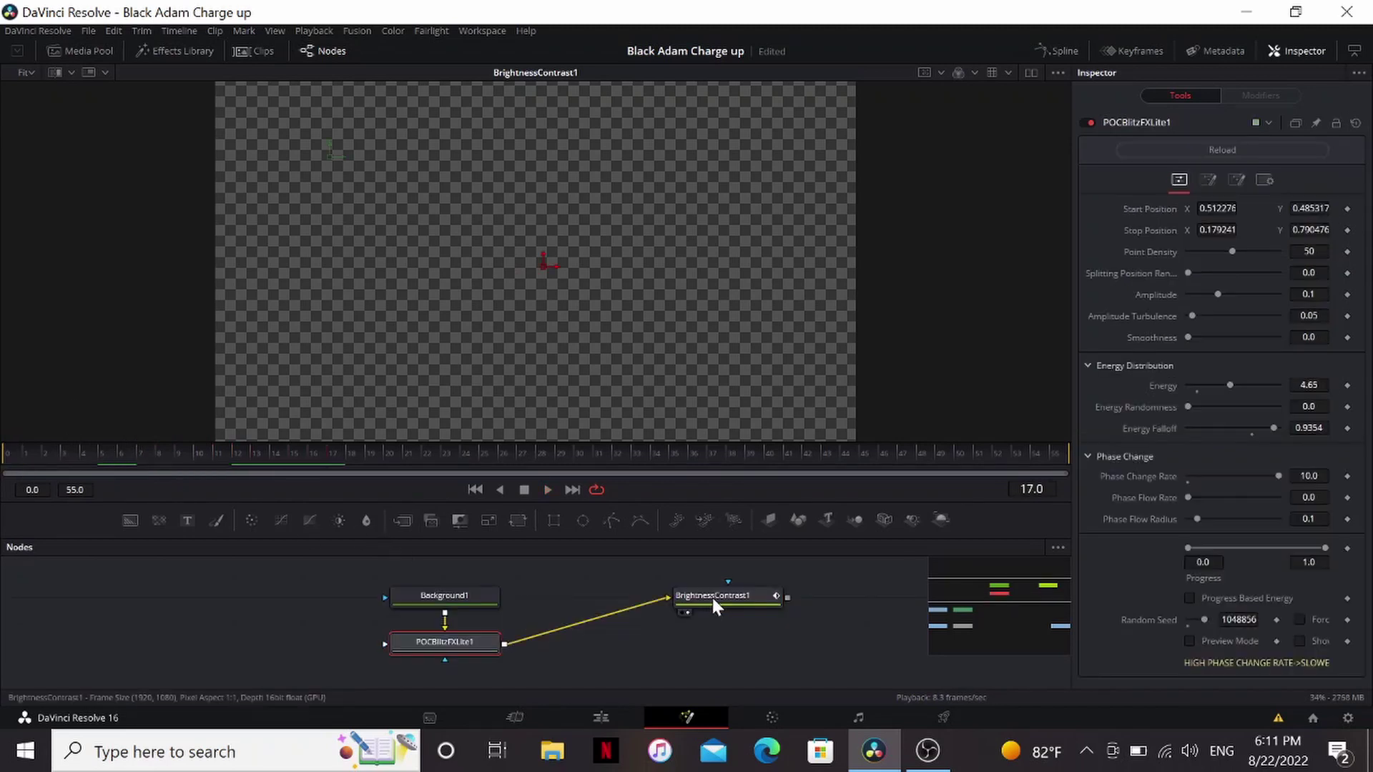
- Stack the background, bolt and Brightness Contrast nodes vertically and paste a copy of the chain beside them
{"action": "left_click_drag", "start_coordinate": [712, 597], "coordinate": [481, 667]}
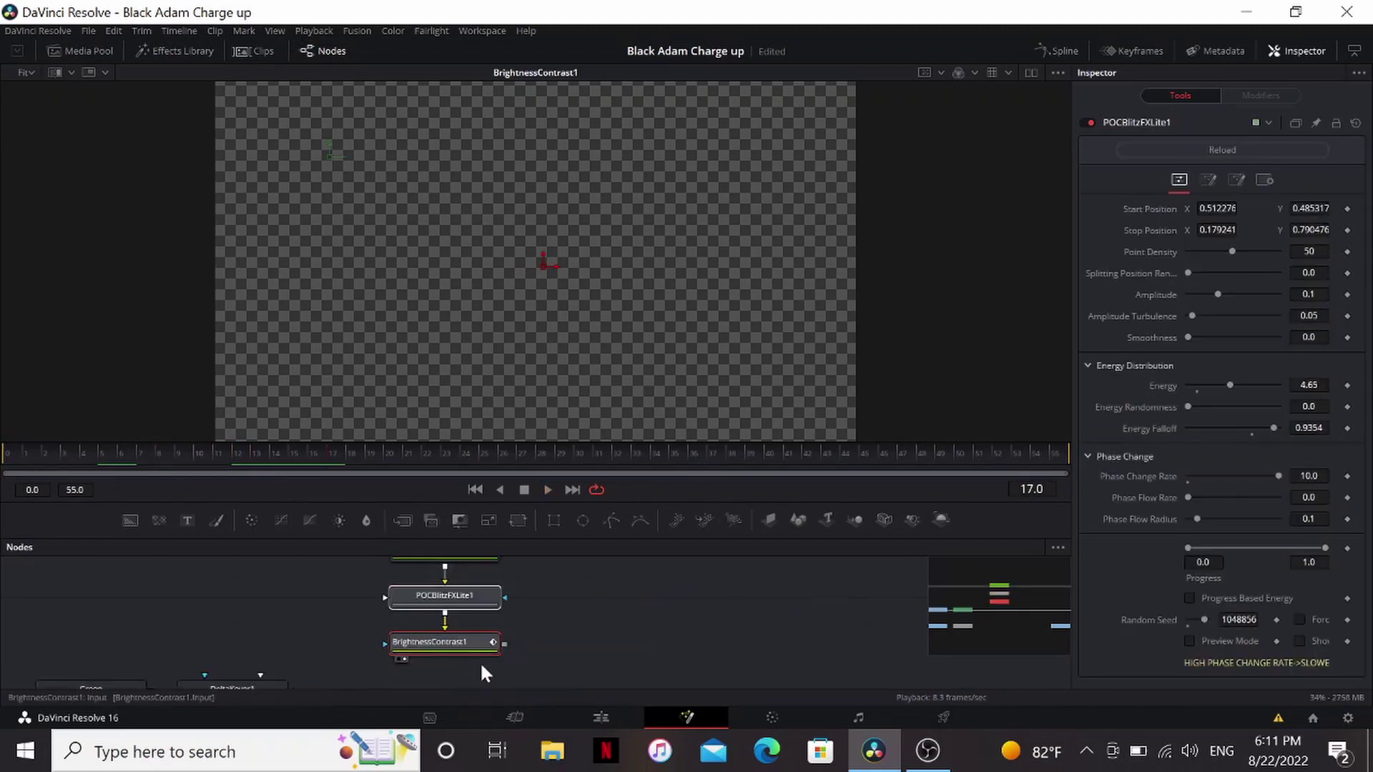
{"action": "left_click_drag", "start_coordinate": [772, 493], "coordinate": [784, 358]}
{"action": "left_click_drag", "start_coordinate": [541, 481], "coordinate": [464, 633]}
{"action": "left_click", "coordinate": [608, 571]}
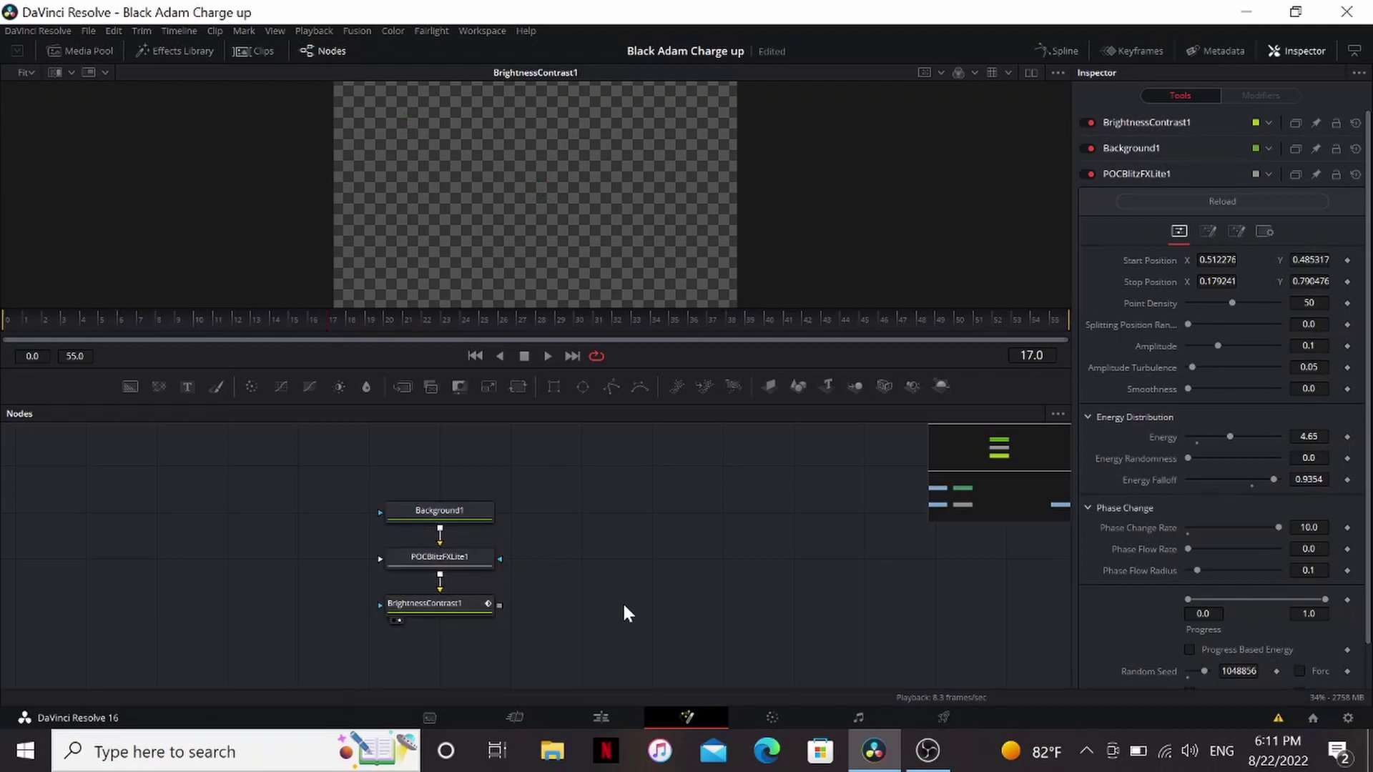
{"action": "key", "text": "ctrl+v"}
- Merge the copied bolt chain over the original, view the merge, and set its Apply Mode to Screen
{"action": "left_click_drag", "start_coordinate": [497, 604], "coordinate": [442, 651]}
{"action": "key", "text": "1"}
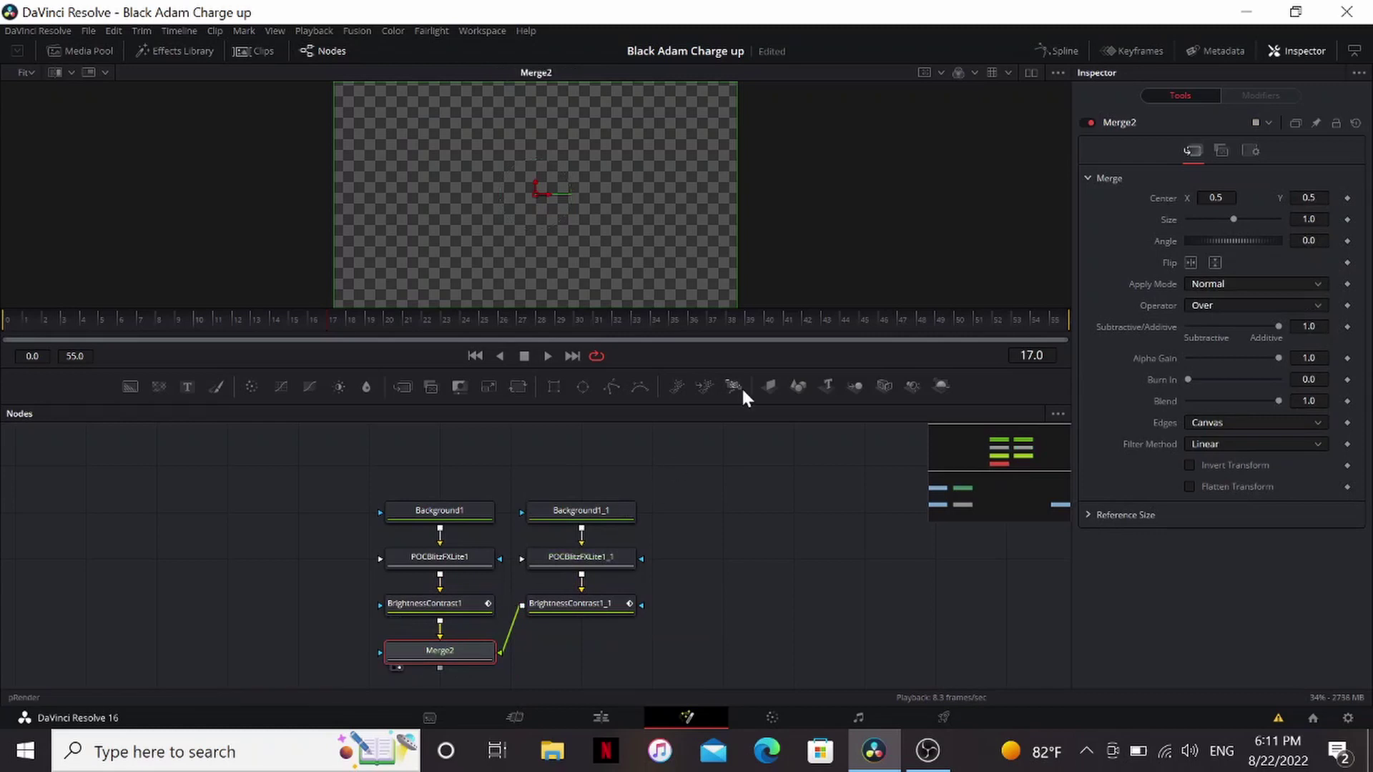
{"action": "left_click", "coordinate": [1198, 285]}
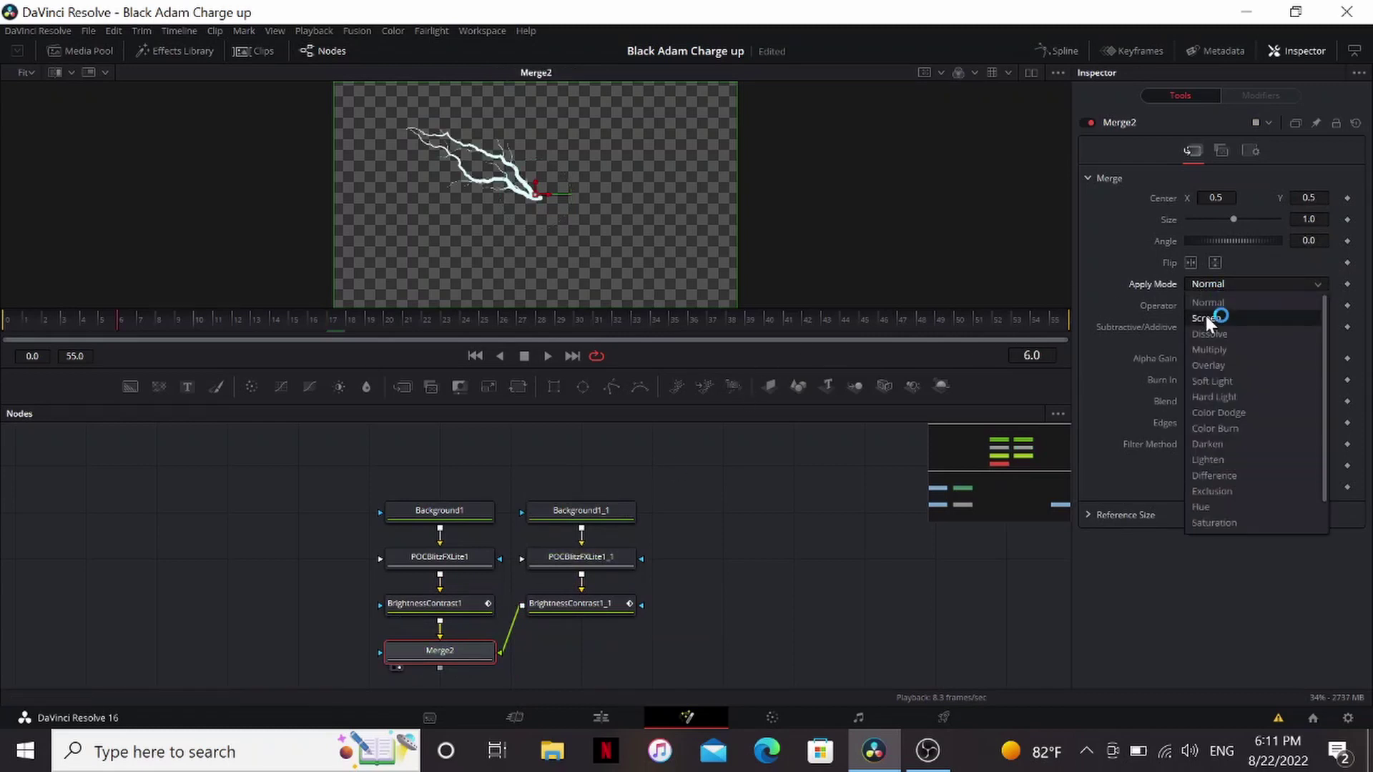
{"action": "left_click", "coordinate": [1205, 318]}
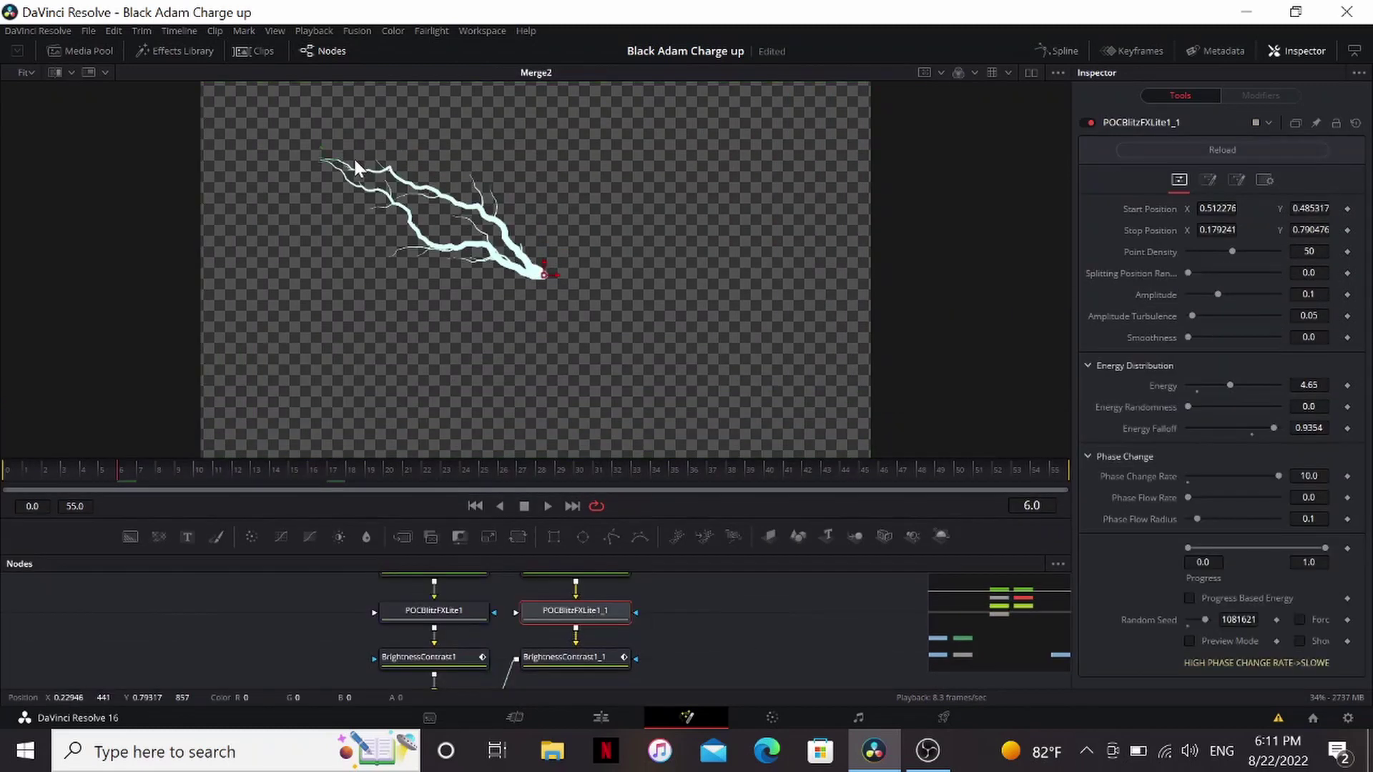
- Move the copied bolt's stop point to about X 0.854, Y 0.650 and start point to about X 0.507, Y 0.377, with Phase Change Rate 10.0
{"action": "left_click_drag", "start_coordinate": [319, 161], "coordinate": [777, 213]}
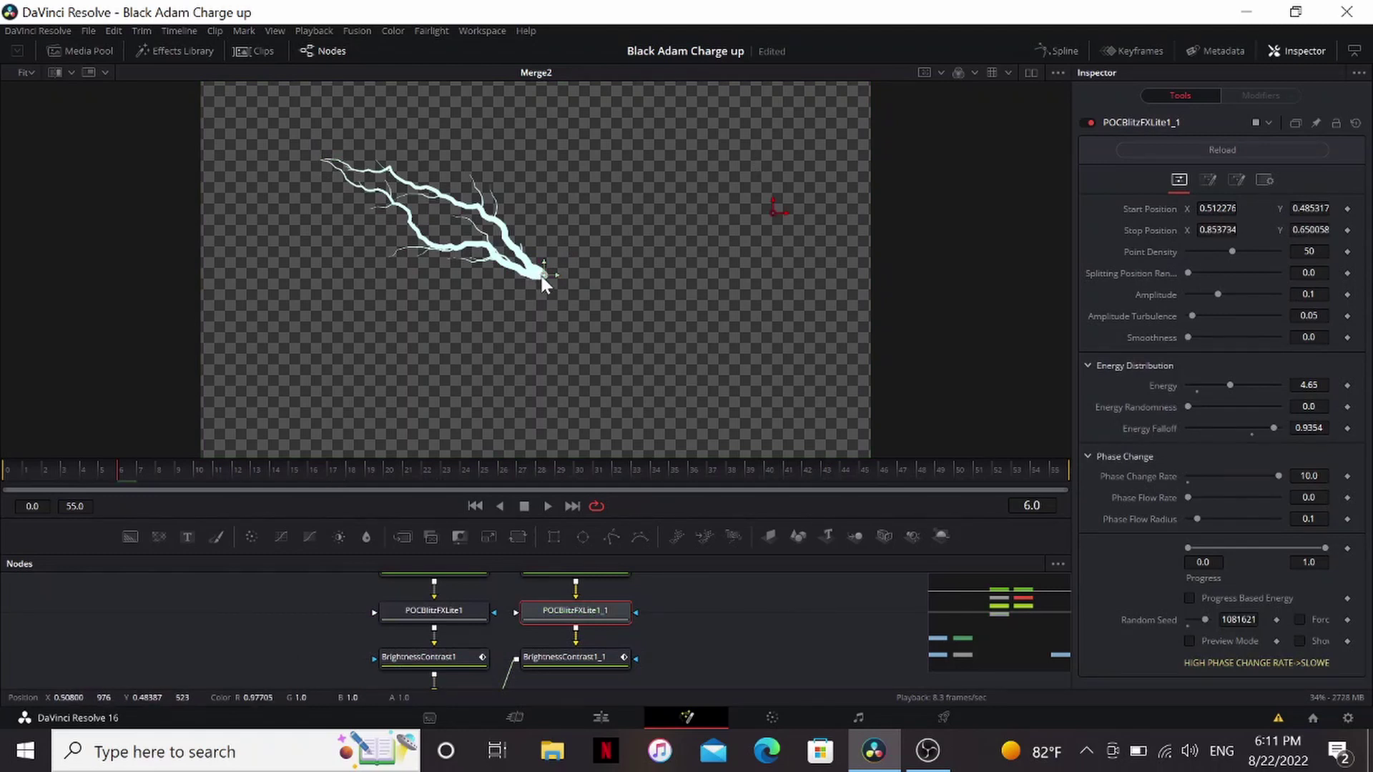
{"action": "left_click_drag", "start_coordinate": [542, 276], "coordinate": [538, 314]}
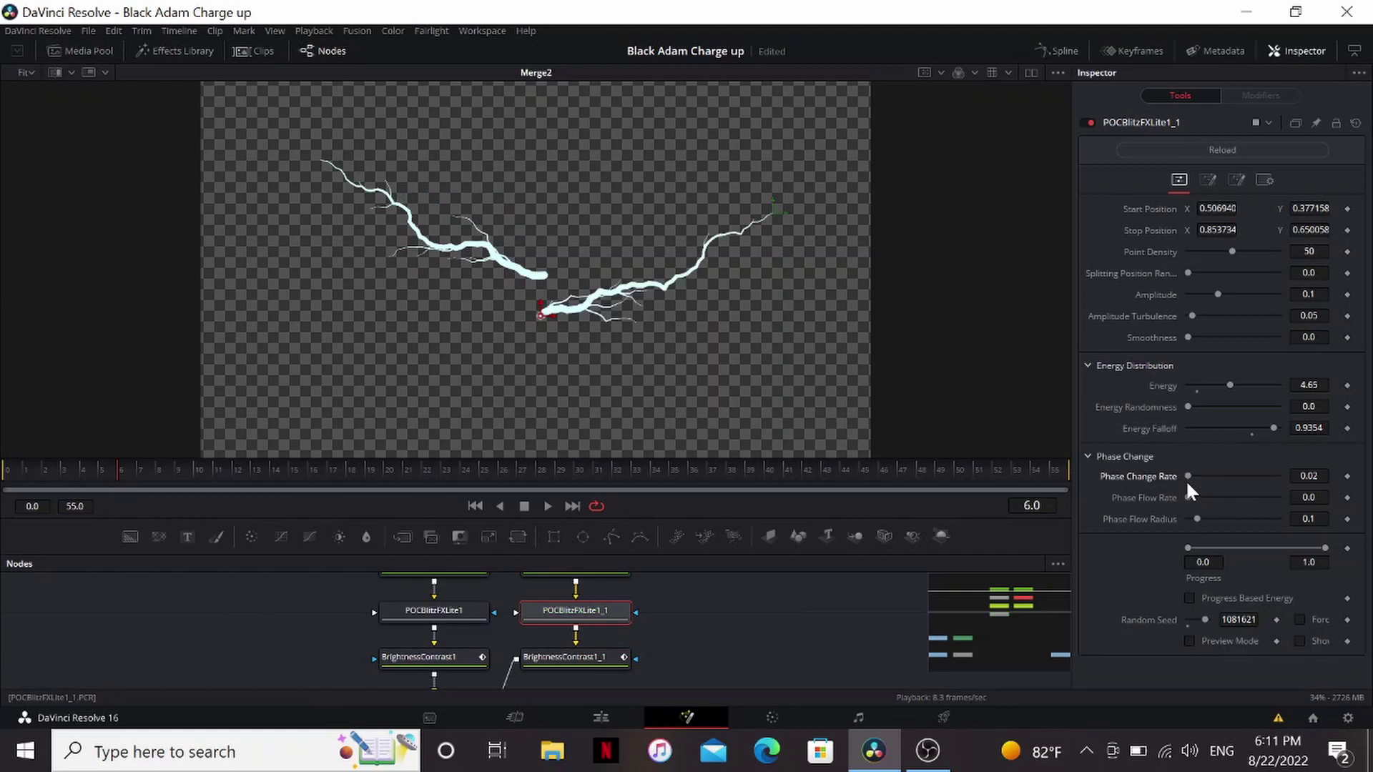
{"action": "left_click_drag", "start_coordinate": [1186, 476], "coordinate": [1280, 476]}
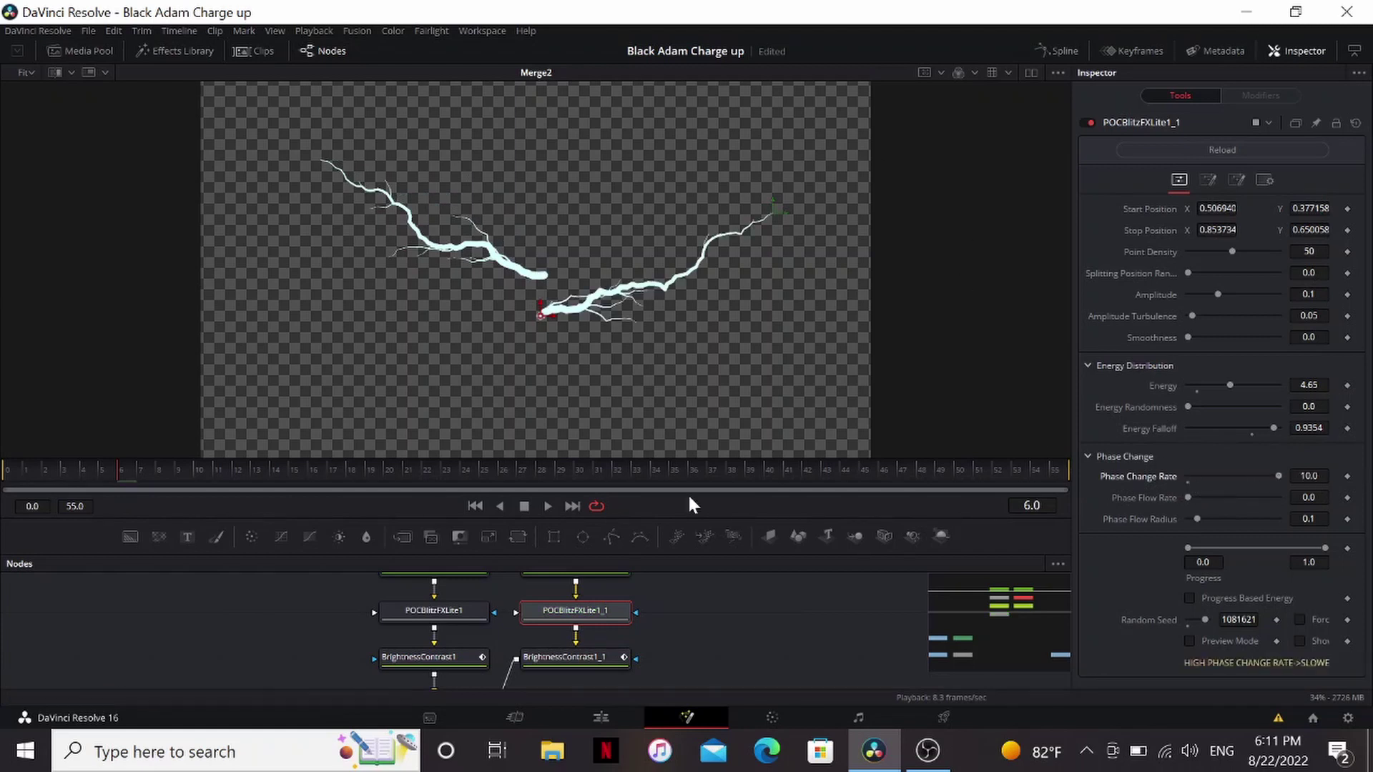
- Shift the copied Brightness Contrast node's Gain keyframes to frames 4, 5, 10 and 11, and play back the staggered bolts
{"action": "left_click", "coordinate": [608, 657]}
{"action": "mouse_move", "coordinate": [44, 473]}
{"action": "left_mouse_down"}
{"action": "mouse_move", "coordinate": [13, 479]}
{"action": "mouse_move", "coordinate": [67, 478]}
{"action": "left_mouse_up"}
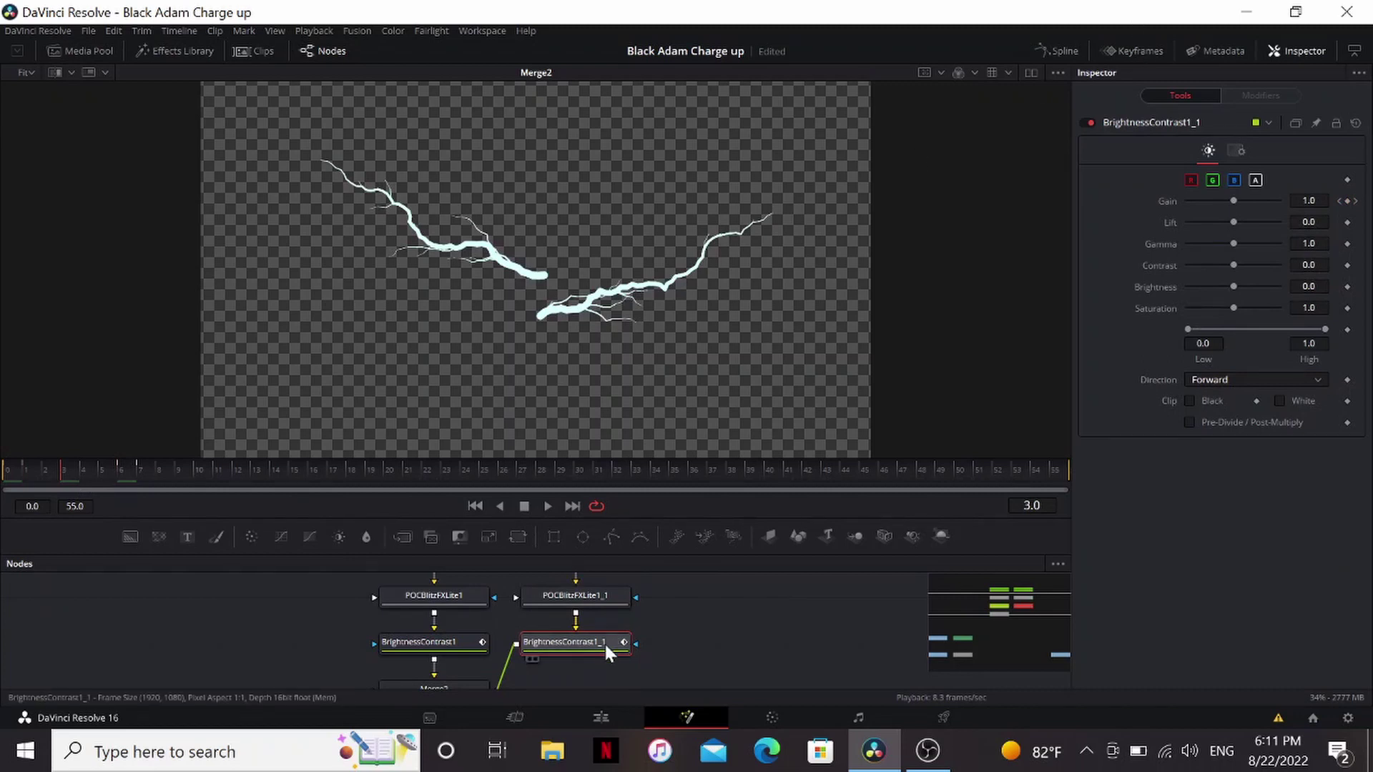
{"action": "left_click", "coordinate": [1128, 53]}
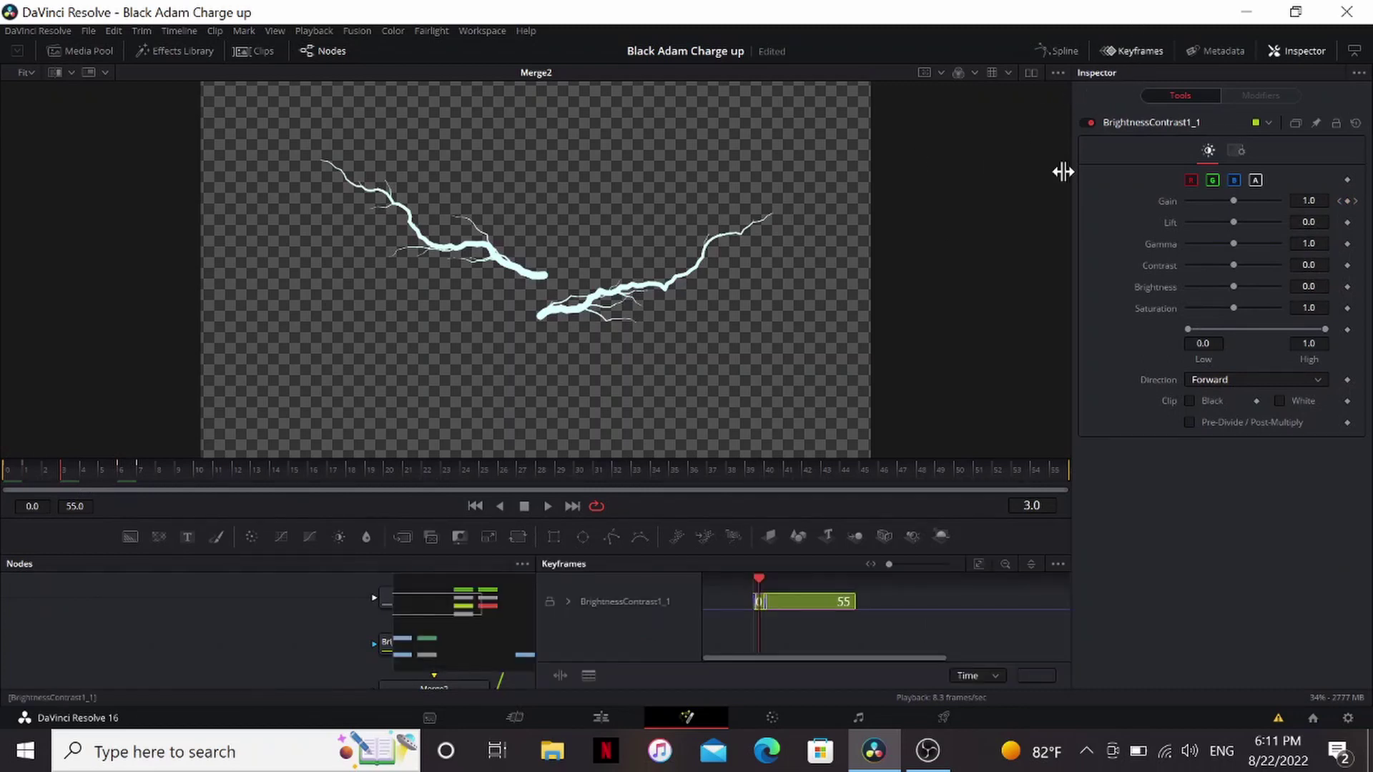
{"action": "left_click", "coordinate": [1058, 564]}
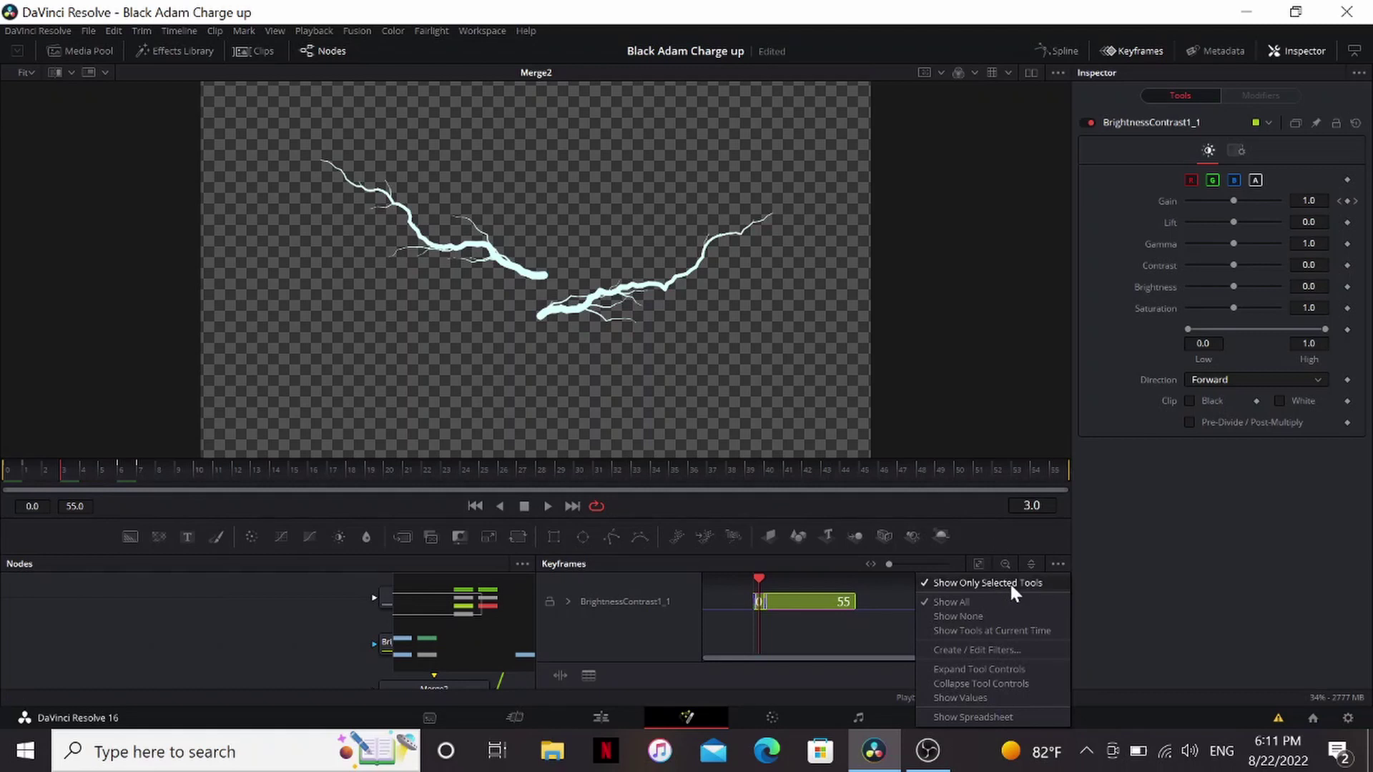
{"action": "left_click", "coordinate": [978, 564]}
{"action": "left_click", "coordinate": [568, 602]}
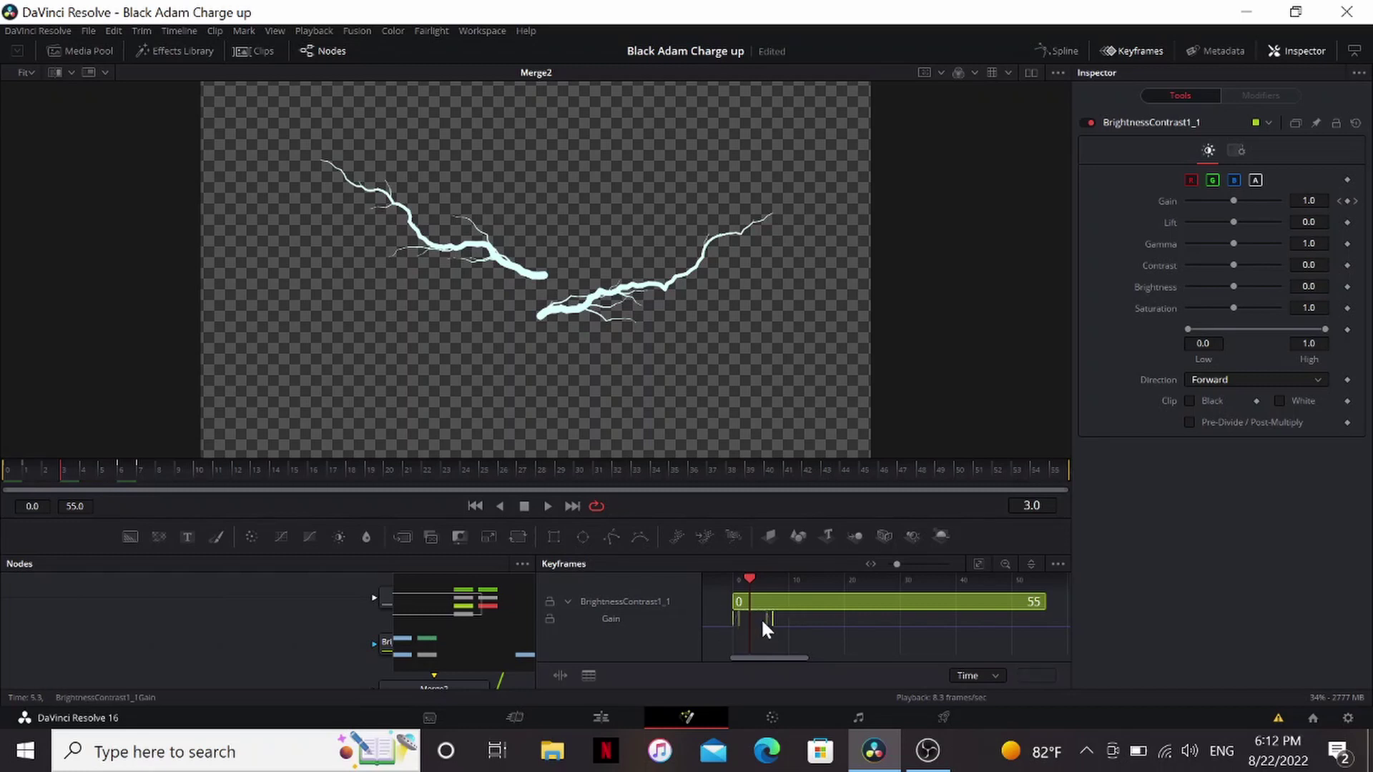
{"action": "left_click_drag", "start_coordinate": [772, 617], "coordinate": [785, 616]}
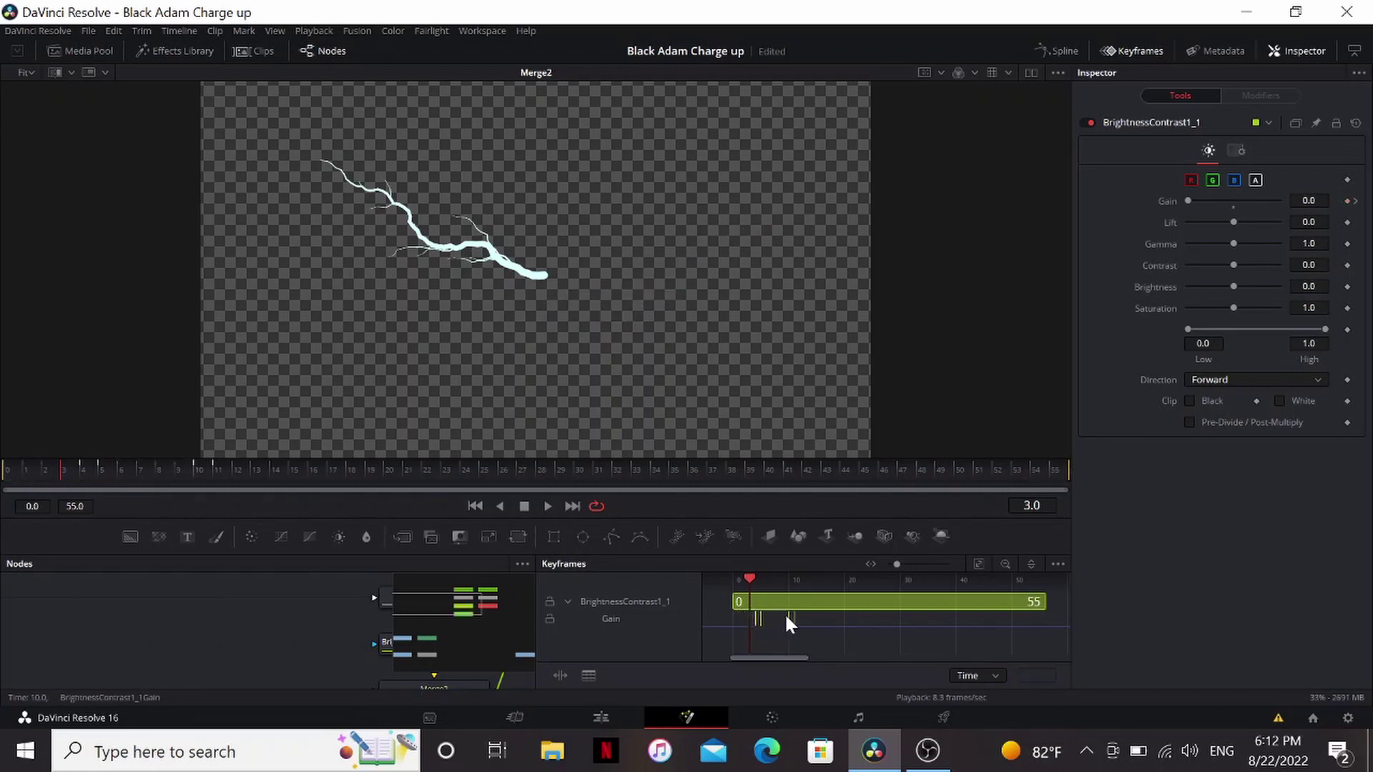
{"action": "left_click_drag", "start_coordinate": [178, 478], "coordinate": [2, 488]}
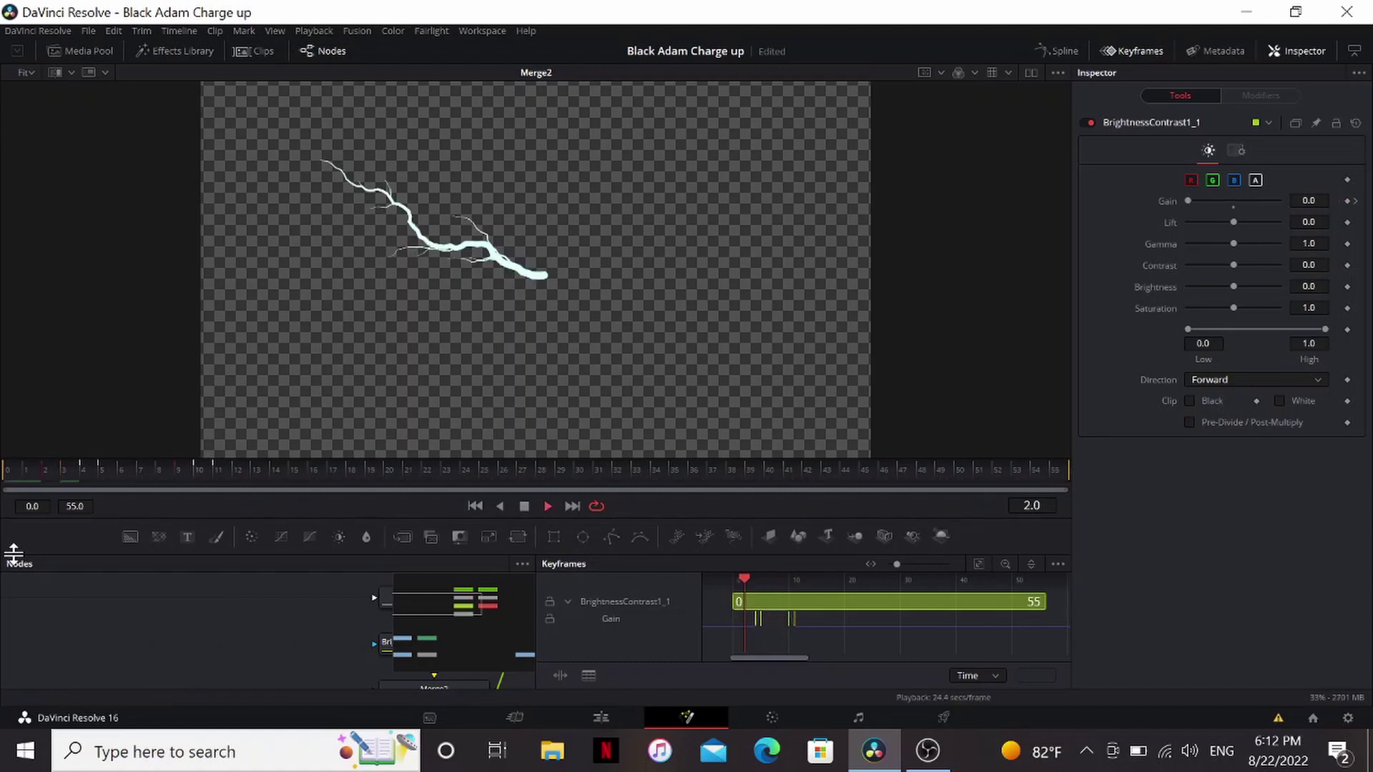
{"action": "key", "text": "space"}
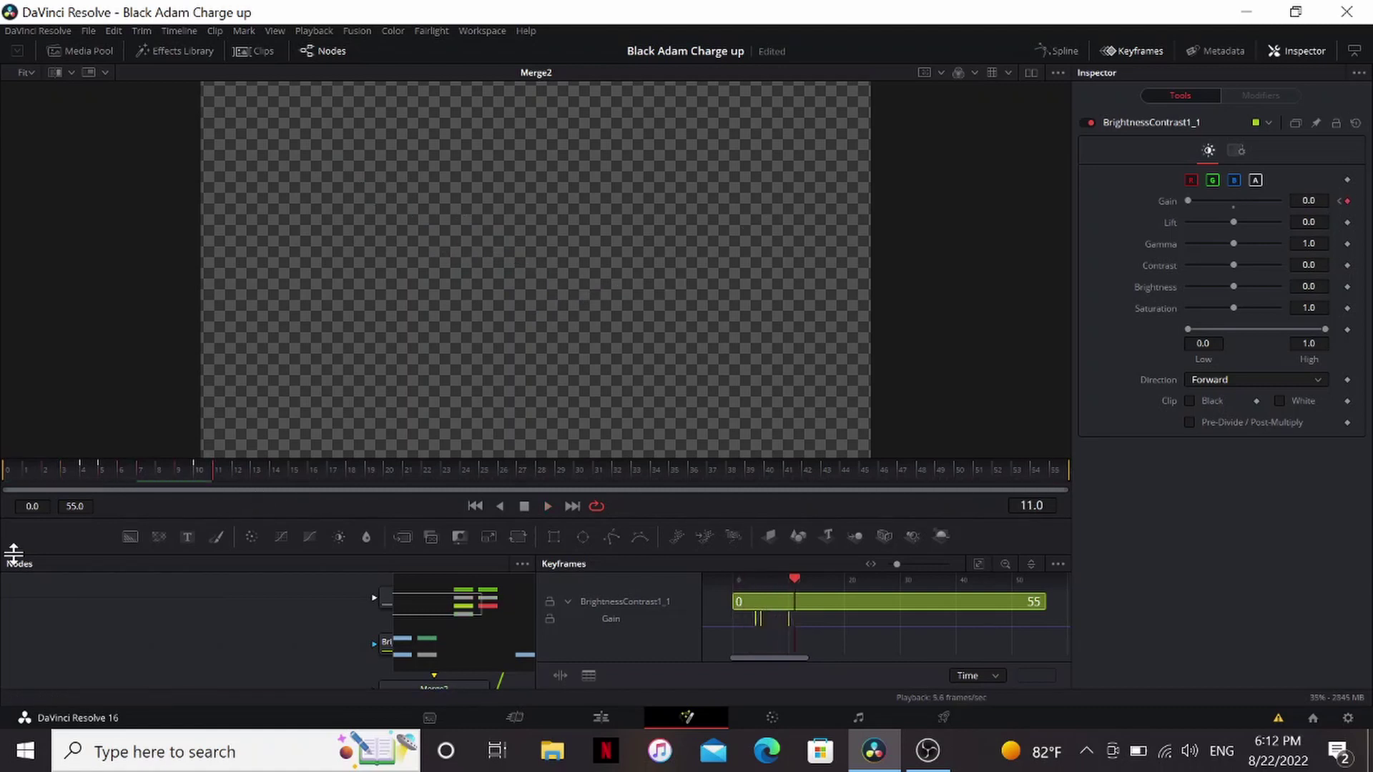
- Look through the full lightning node network, from the stacked bolt chains down to the final merge
{"action": "left_click_drag", "start_coordinate": [936, 554], "coordinate": [927, 397]}
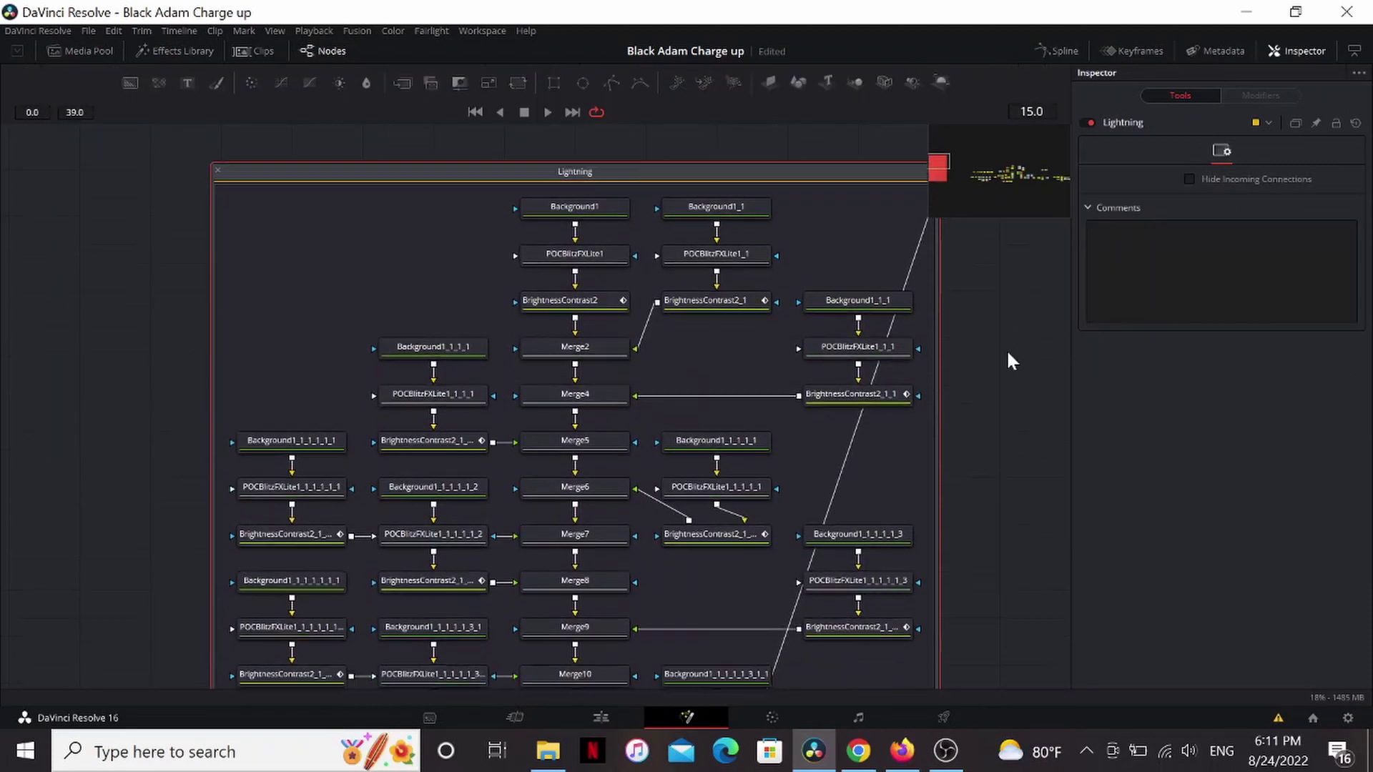
{"action": "scroll", "coordinate": [1008, 353], "scroll_direction": "down", "scroll_amount": 3}
{"action": "scroll", "coordinate": [1007, 353], "scroll_direction": "down", "scroll_amount": 10}
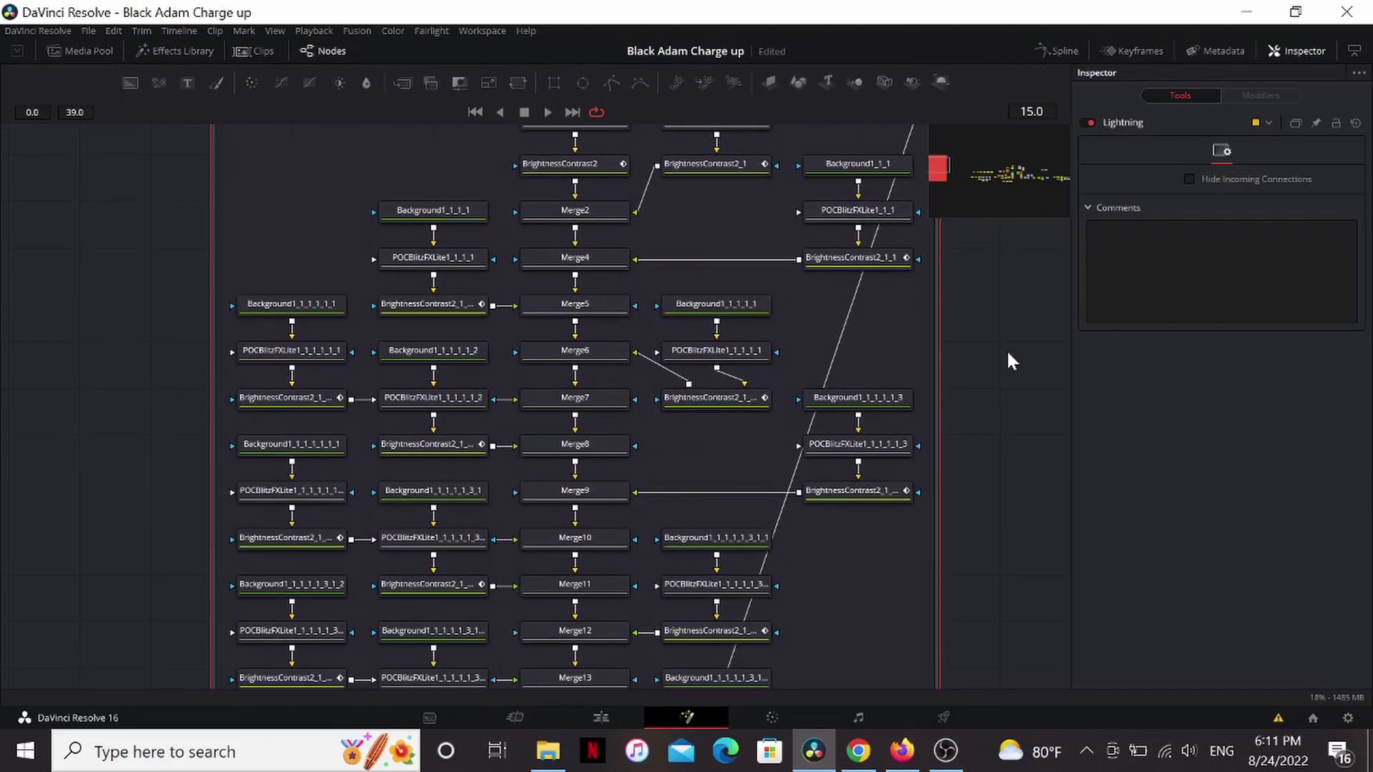
{"action": "scroll", "coordinate": [1007, 353], "scroll_direction": "down", "scroll_amount": 2}
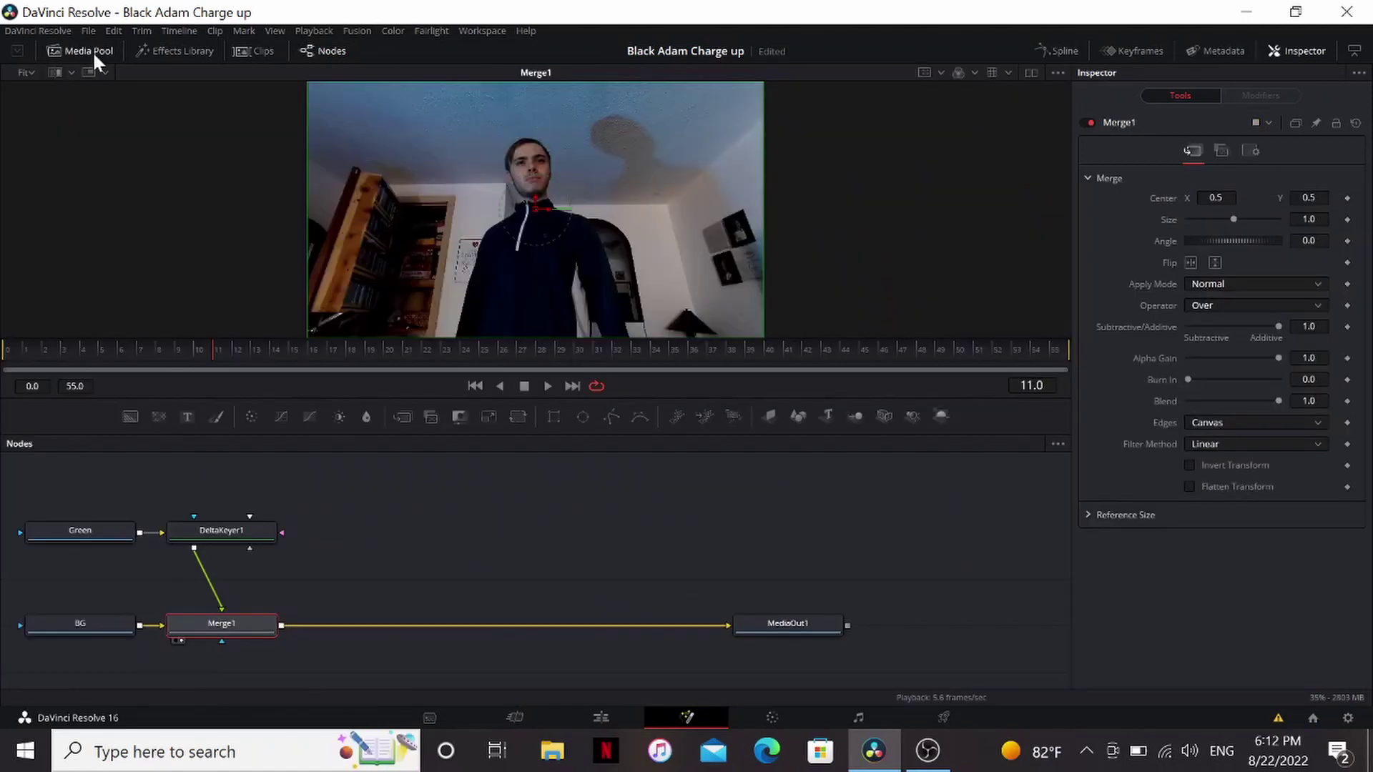
- Bring Black Adam lightning 1.mp4 into the composition, view it, enable Loop, and play it back
{"action": "left_click", "coordinate": [92, 50]}
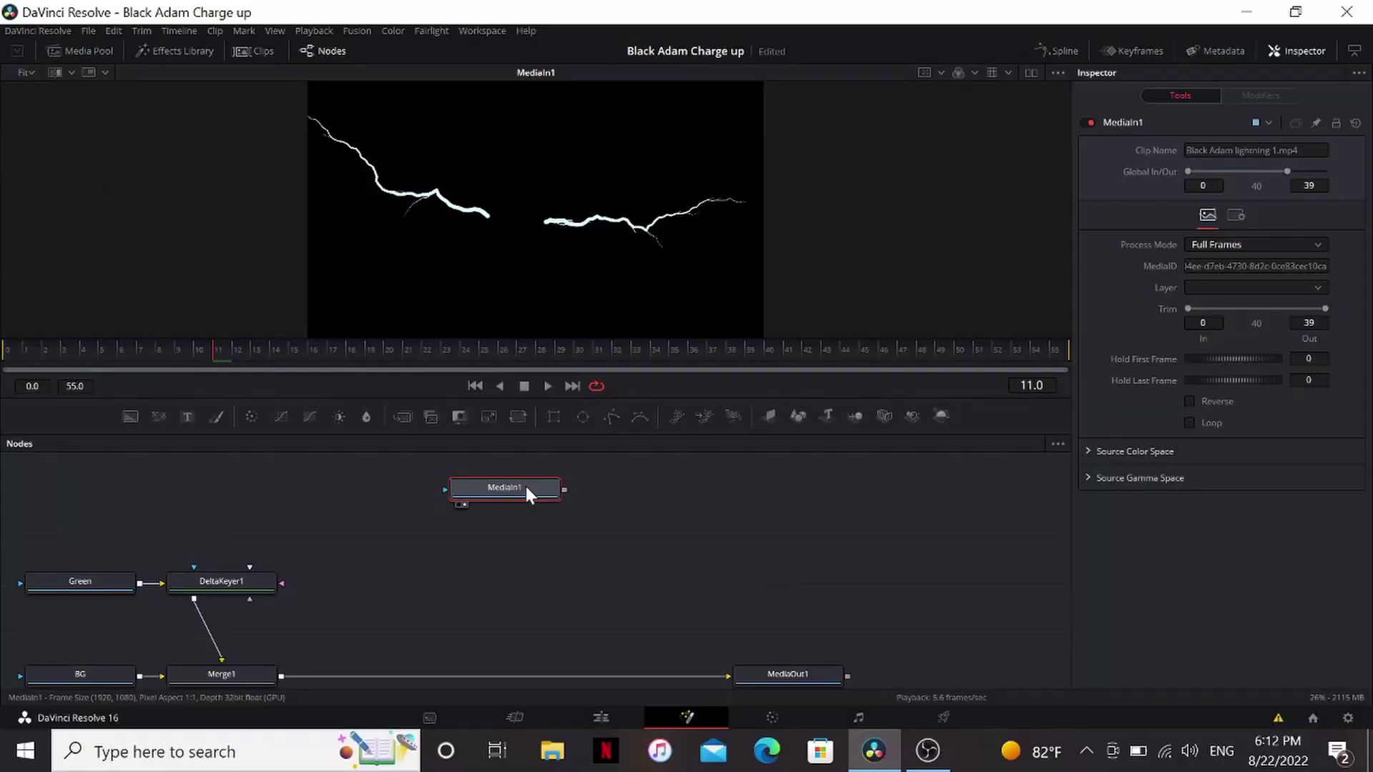
{"action": "key", "text": "space"}
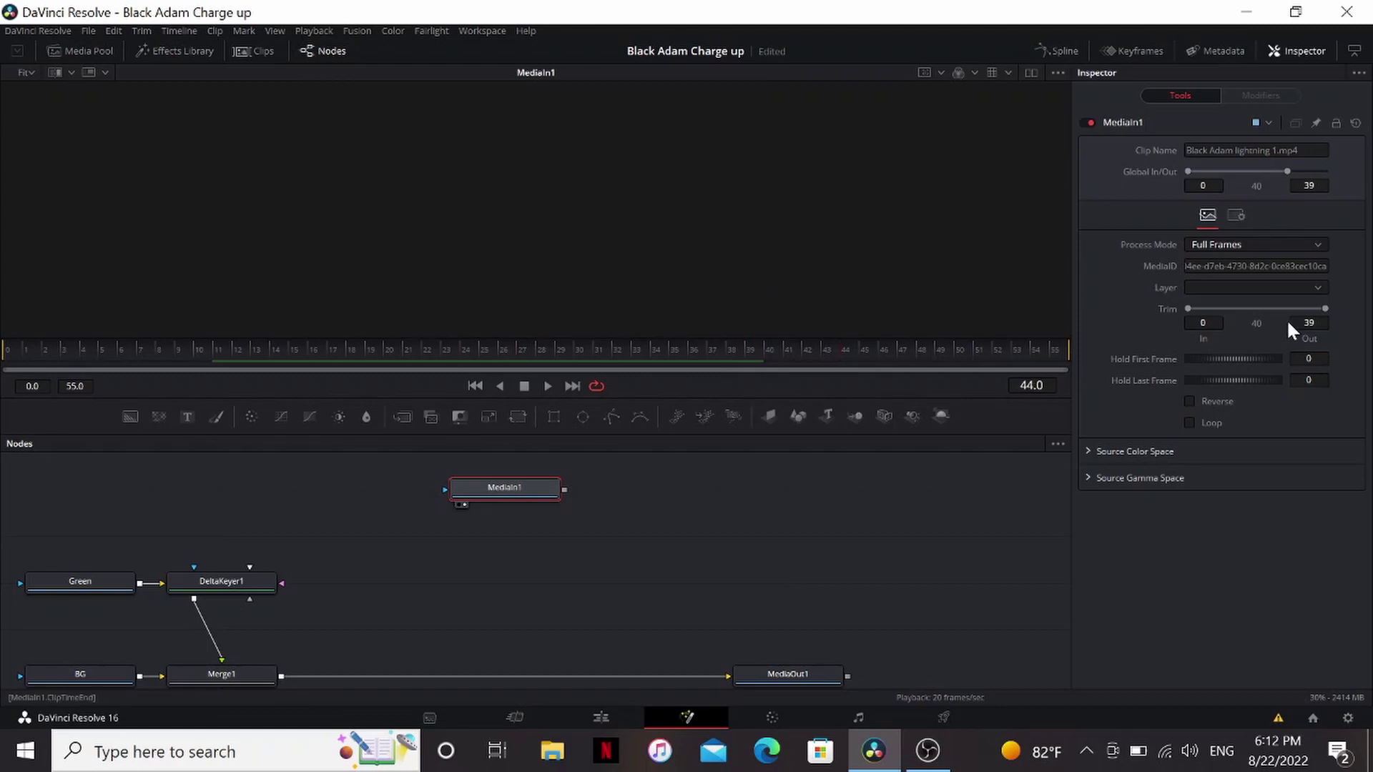
{"action": "left_click", "coordinate": [1189, 422]}
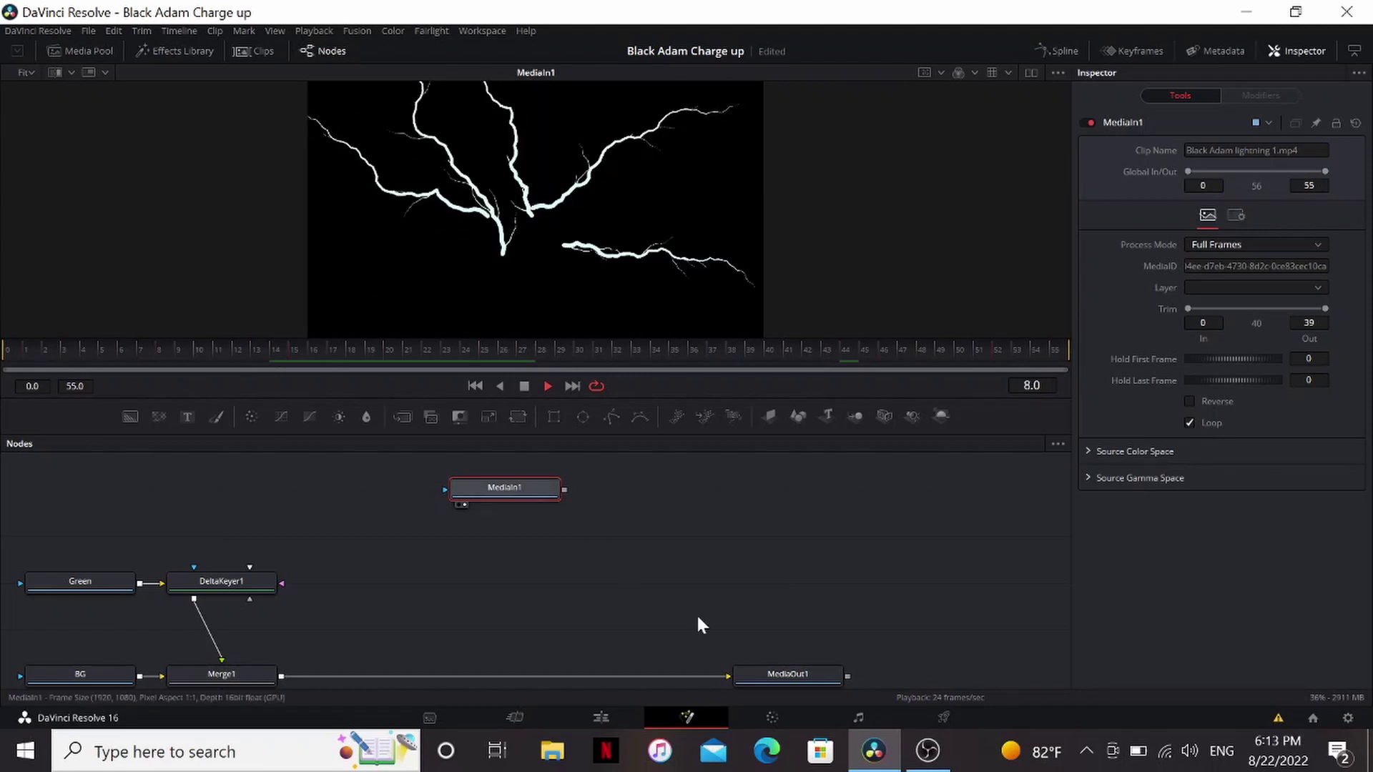
{"action": "key", "text": "space"}
- Reposition the lightning clip node above the keying nodes and paste a copy of it
{"action": "left_click_drag", "start_coordinate": [520, 492], "coordinate": [521, 484]}
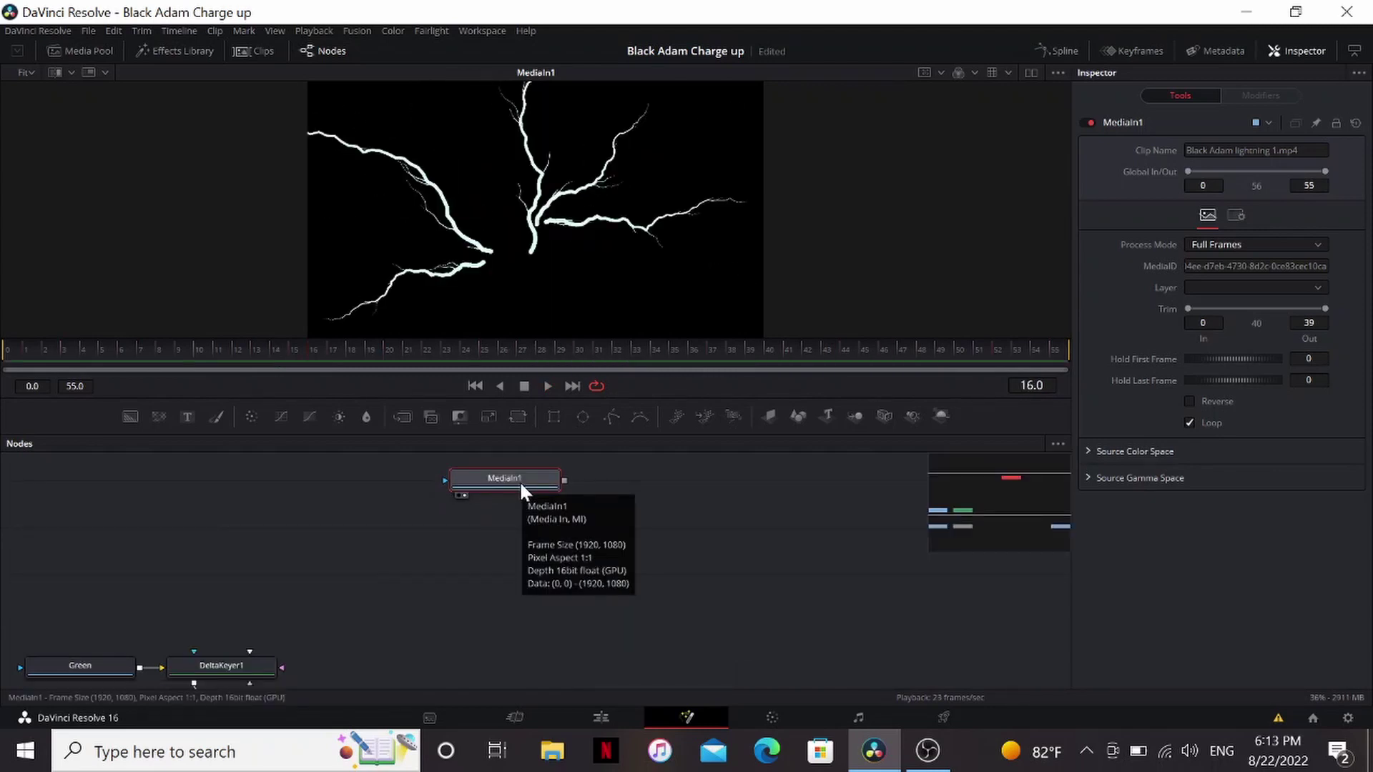
{"action": "left_click_drag", "start_coordinate": [519, 481], "coordinate": [620, 477]}
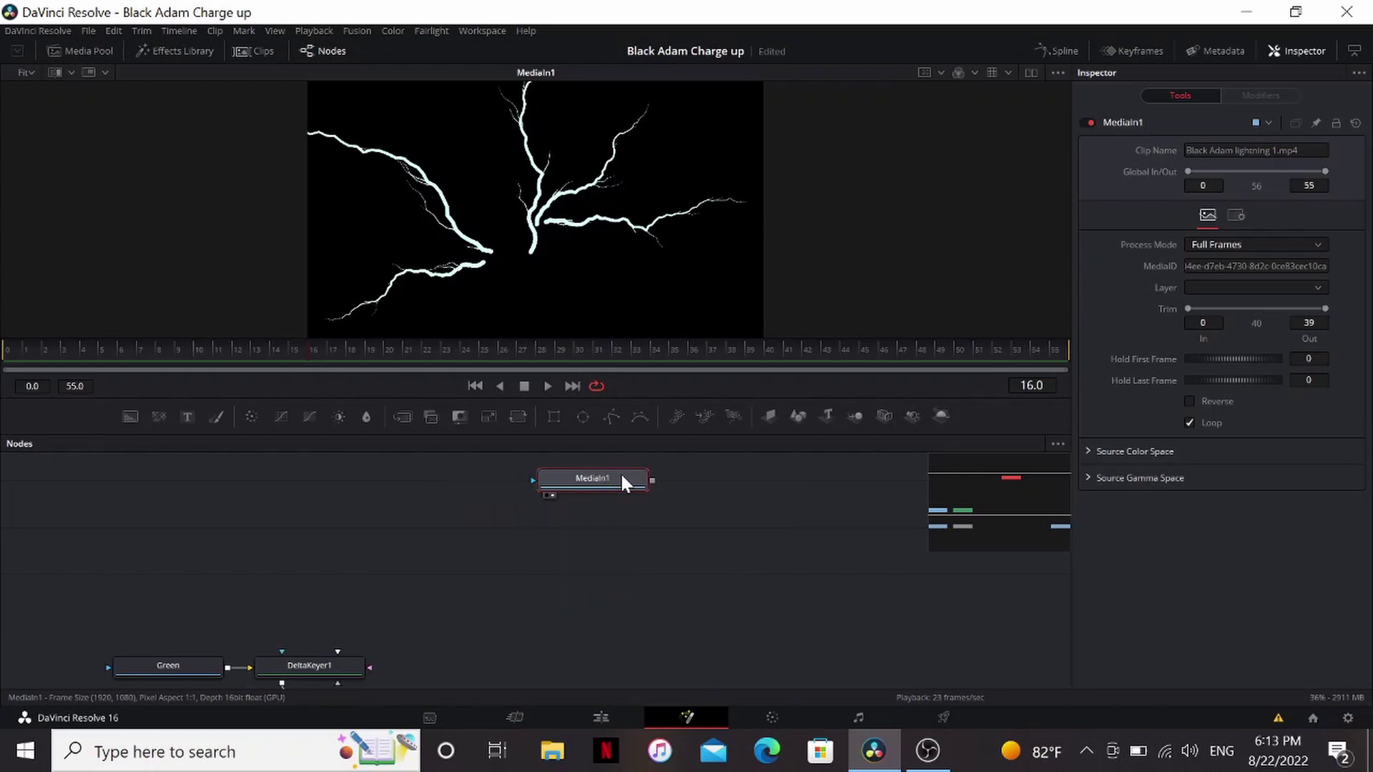
{"action": "left_click", "coordinate": [326, 526]}
{"action": "key", "text": "ctrl+v"}
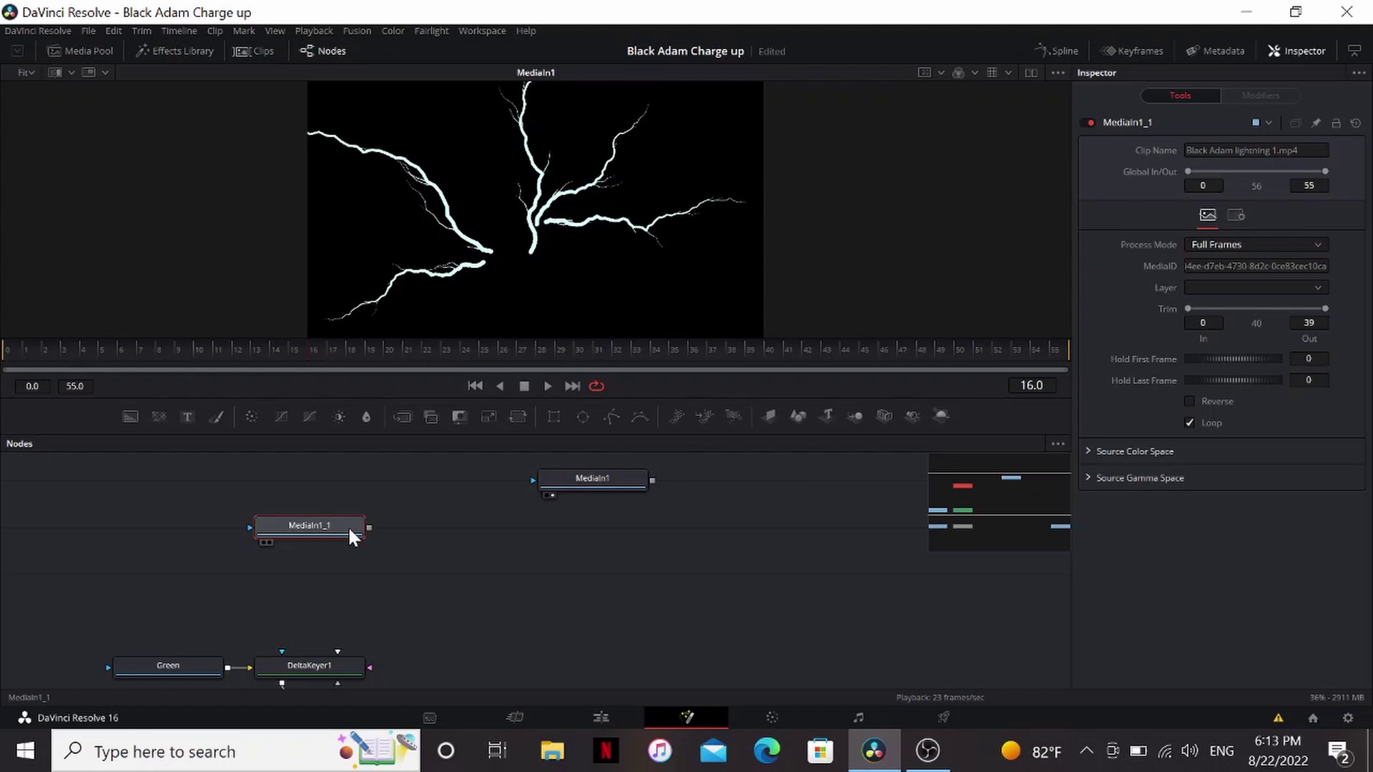
- Merge the copied lightning clip over the original, view the merge, set its Apply Mode to Screen, and scrub through the frames
{"action": "left_click_drag", "start_coordinate": [369, 527], "coordinate": [652, 480]}
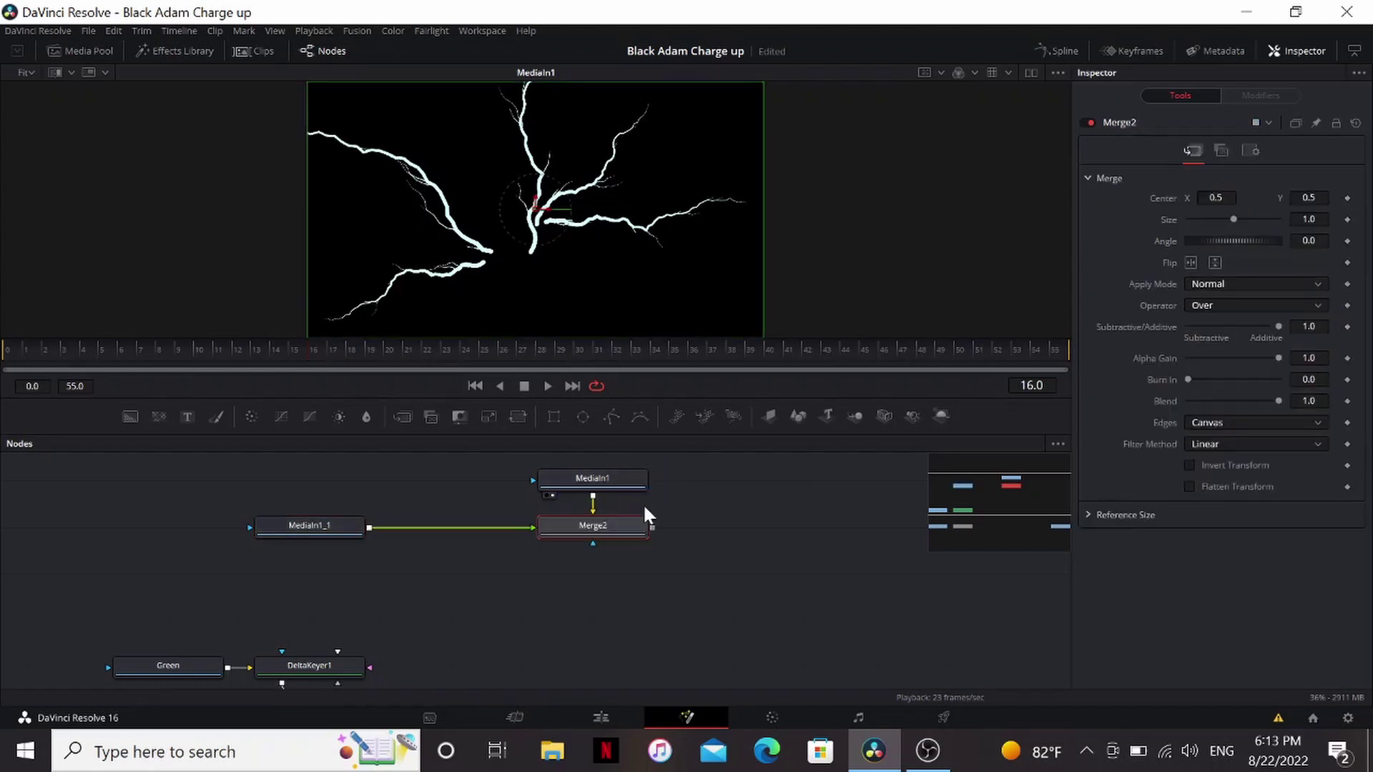
{"action": "key", "text": "1"}
{"action": "left_click", "coordinate": [1229, 284]}
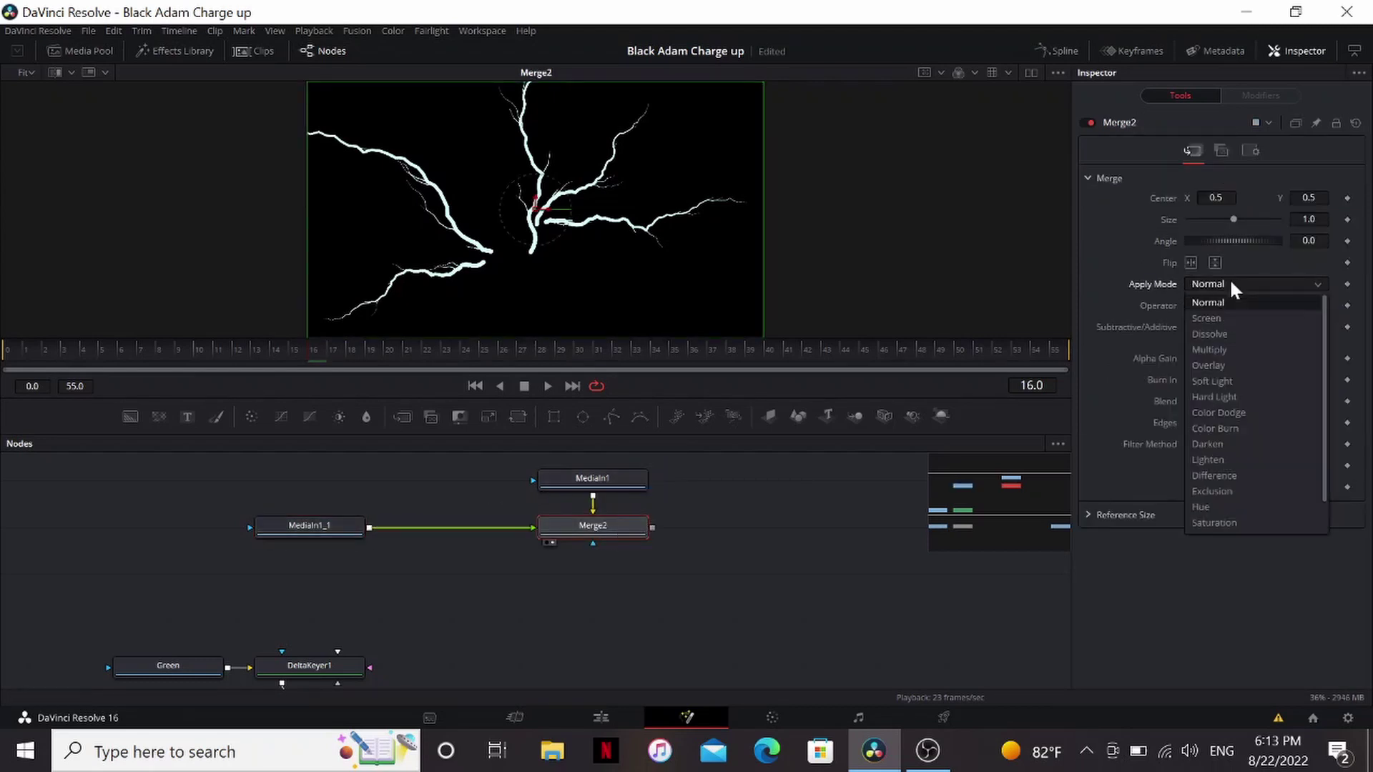
{"action": "left_click", "coordinate": [1216, 316]}
{"action": "left_click_drag", "start_coordinate": [819, 398], "coordinate": [820, 486]}
{"action": "left_click_drag", "start_coordinate": [141, 448], "coordinate": [173, 449]}
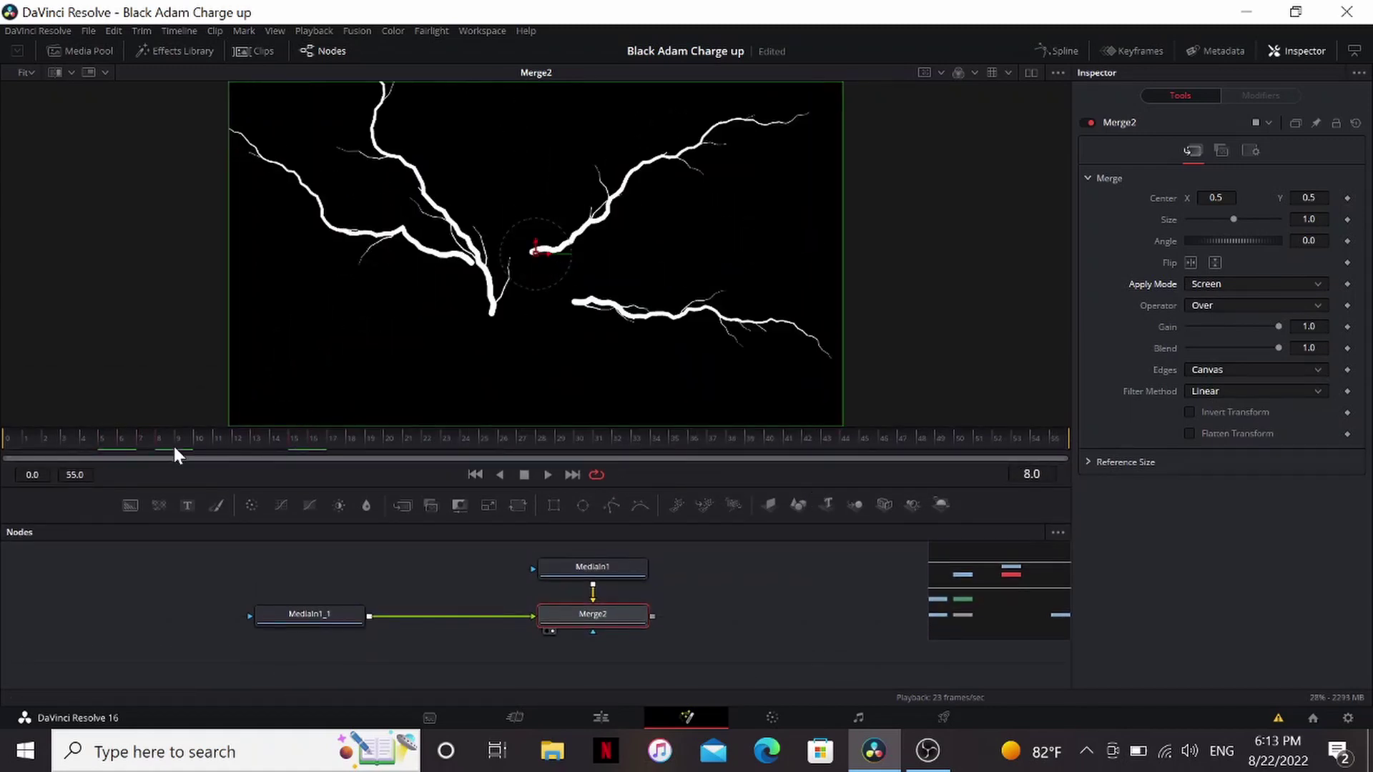
- Insert a Time Speed node between the copied lightning clip and Merge2 and set its Delay to 10
{"action": "left_click", "coordinate": [317, 618]}
{"action": "key", "text": "shift+space"}
{"action": "type", "text": "time"}
{"action": "key", "text": "Return"}
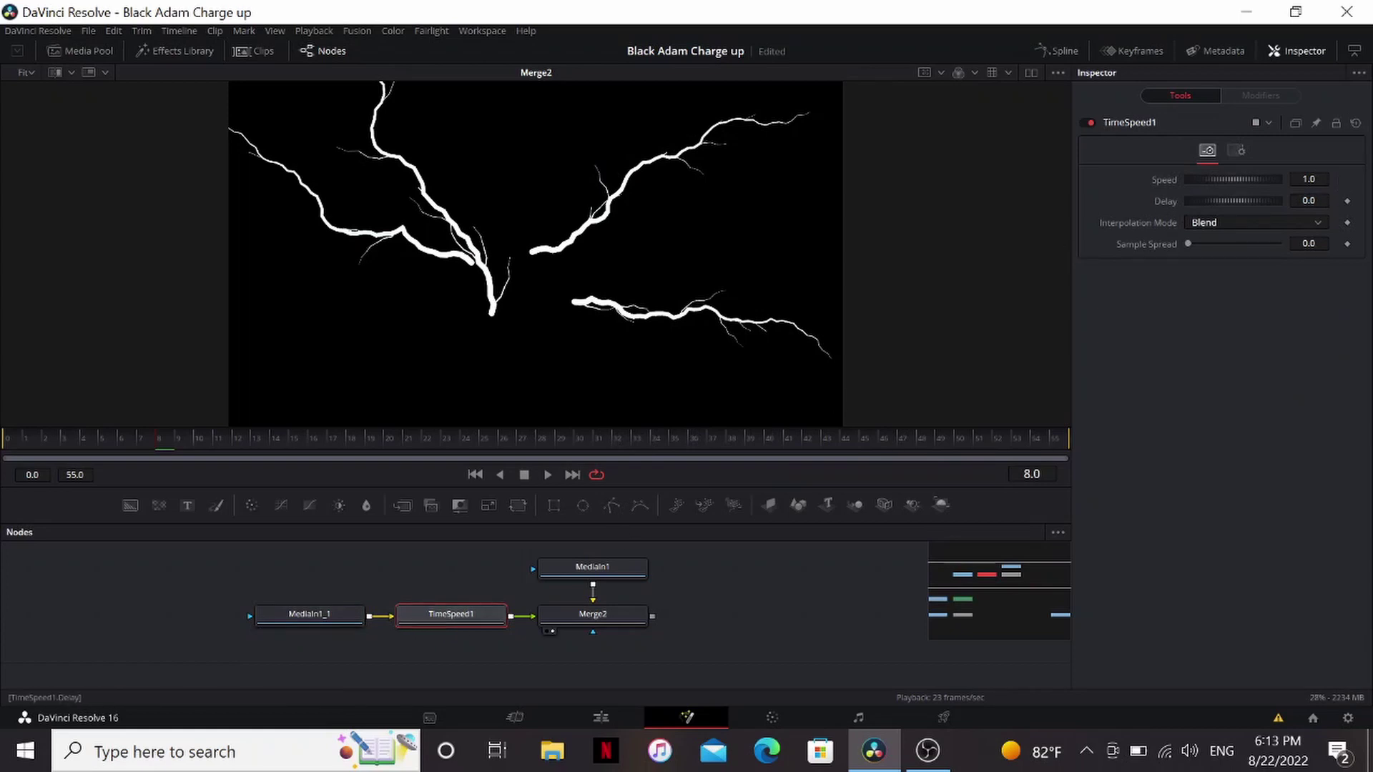
{"action": "left_click", "coordinate": [1308, 201]}
{"action": "type", "text": "10"}
{"action": "key", "text": "Tab"}
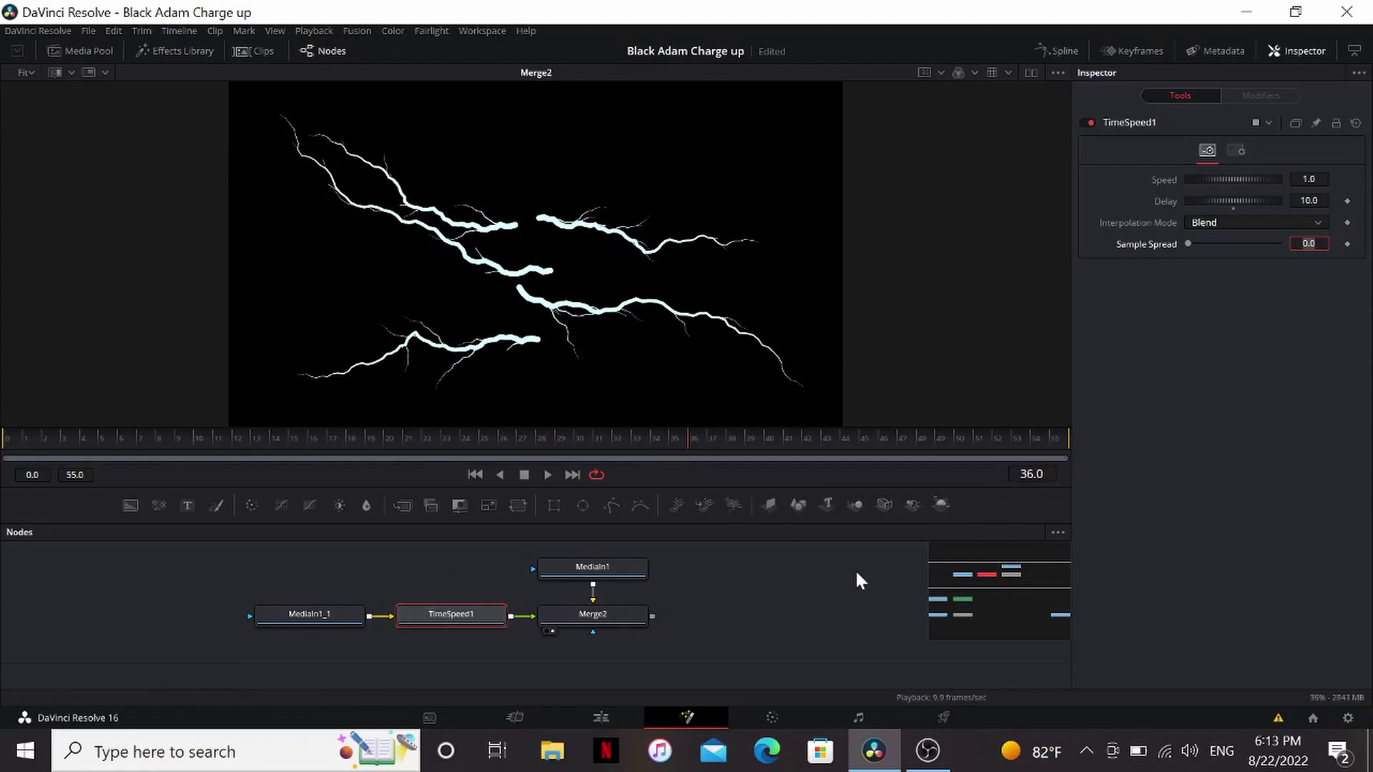
- Set the Time Speed node's Speed to 0.7 and play back the merged lightning from frame 25
{"action": "key", "text": "Tab"}
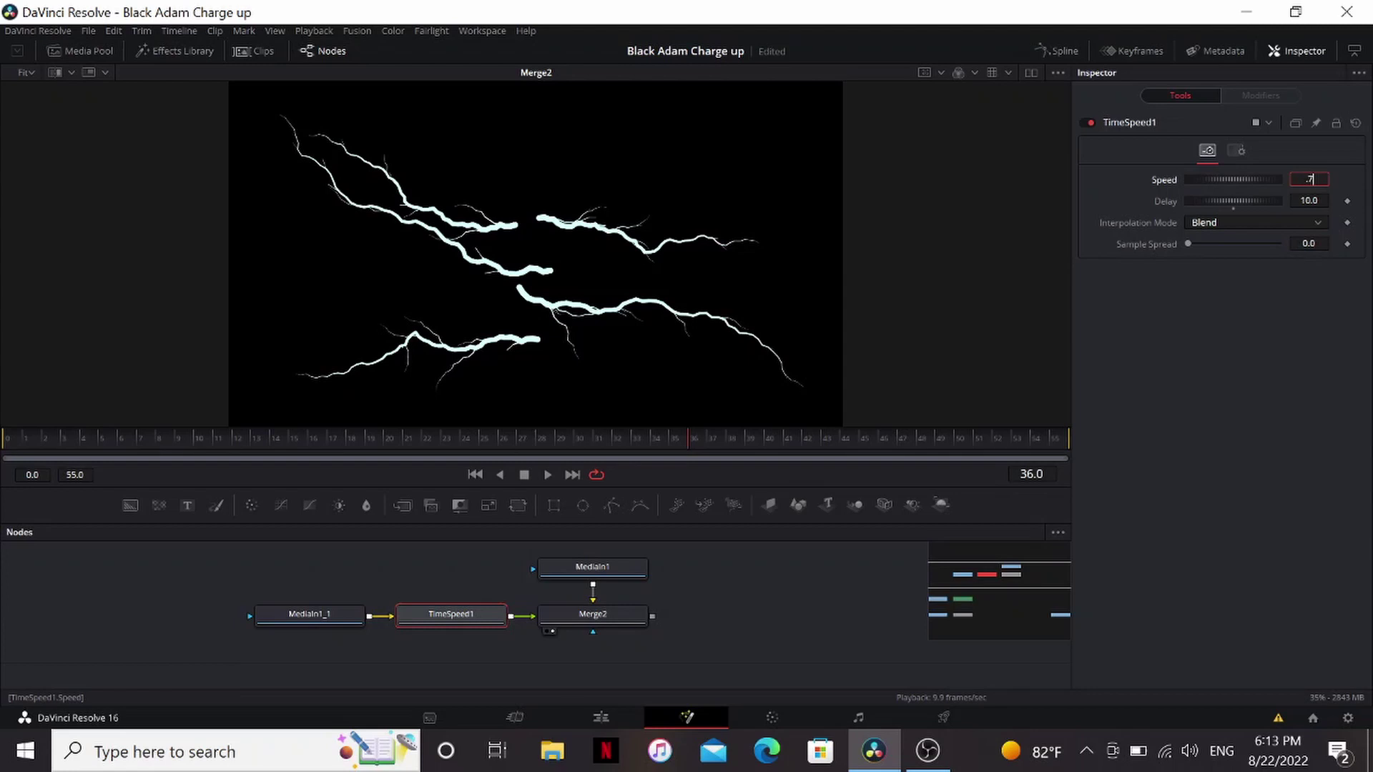
{"action": "type", "text": ".7"}
{"action": "key", "text": "Tab"}
{"action": "left_click", "coordinate": [484, 440]}
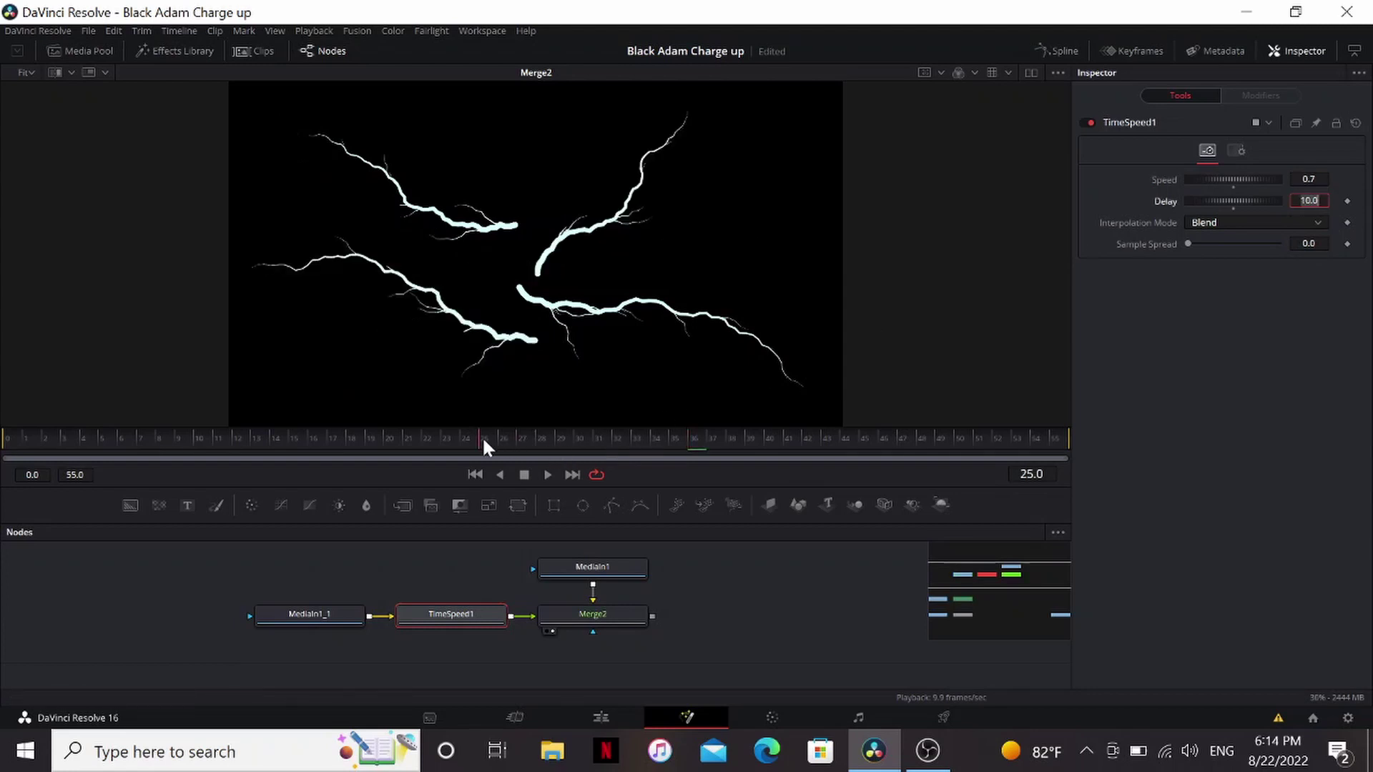
{"action": "key", "text": "BackSpace"}
{"action": "left_click", "coordinate": [547, 475]}
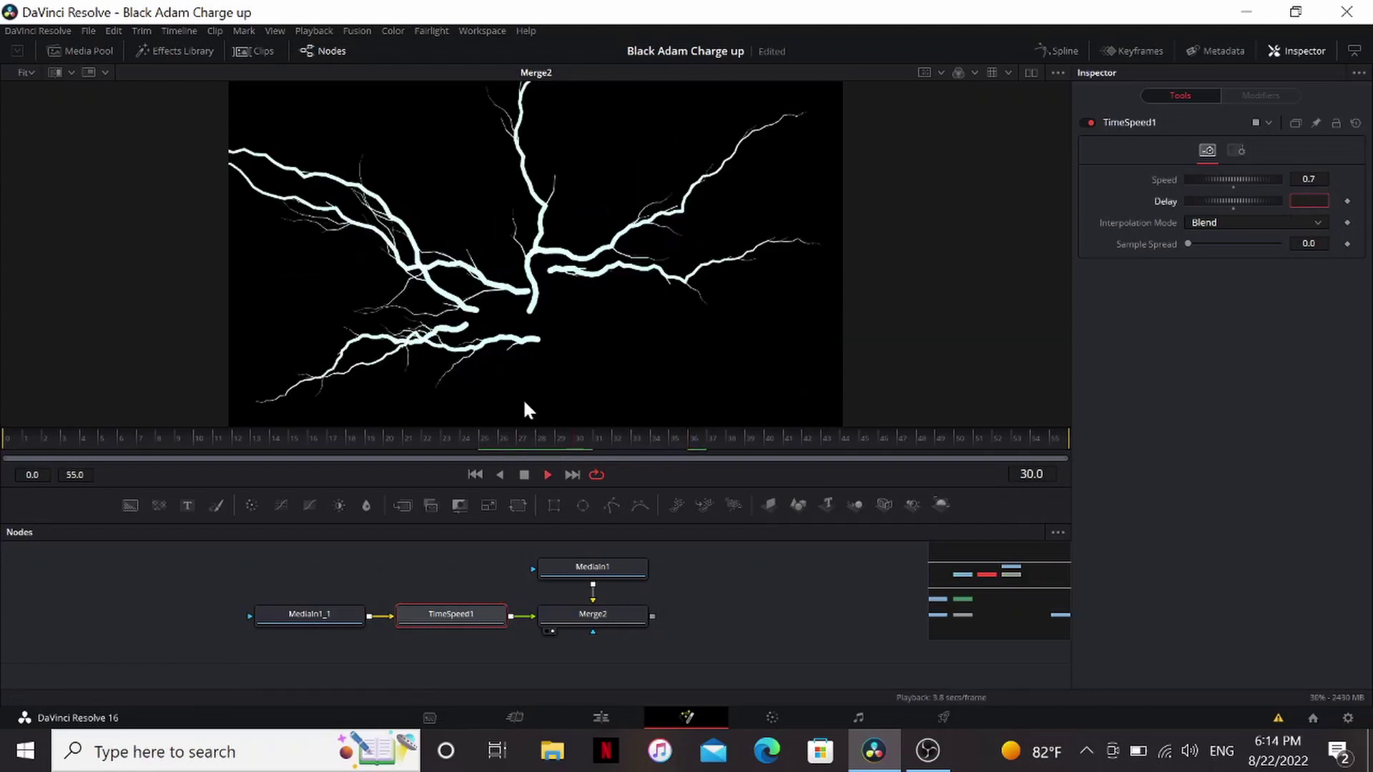
{"action": "left_click", "coordinate": [524, 475]}
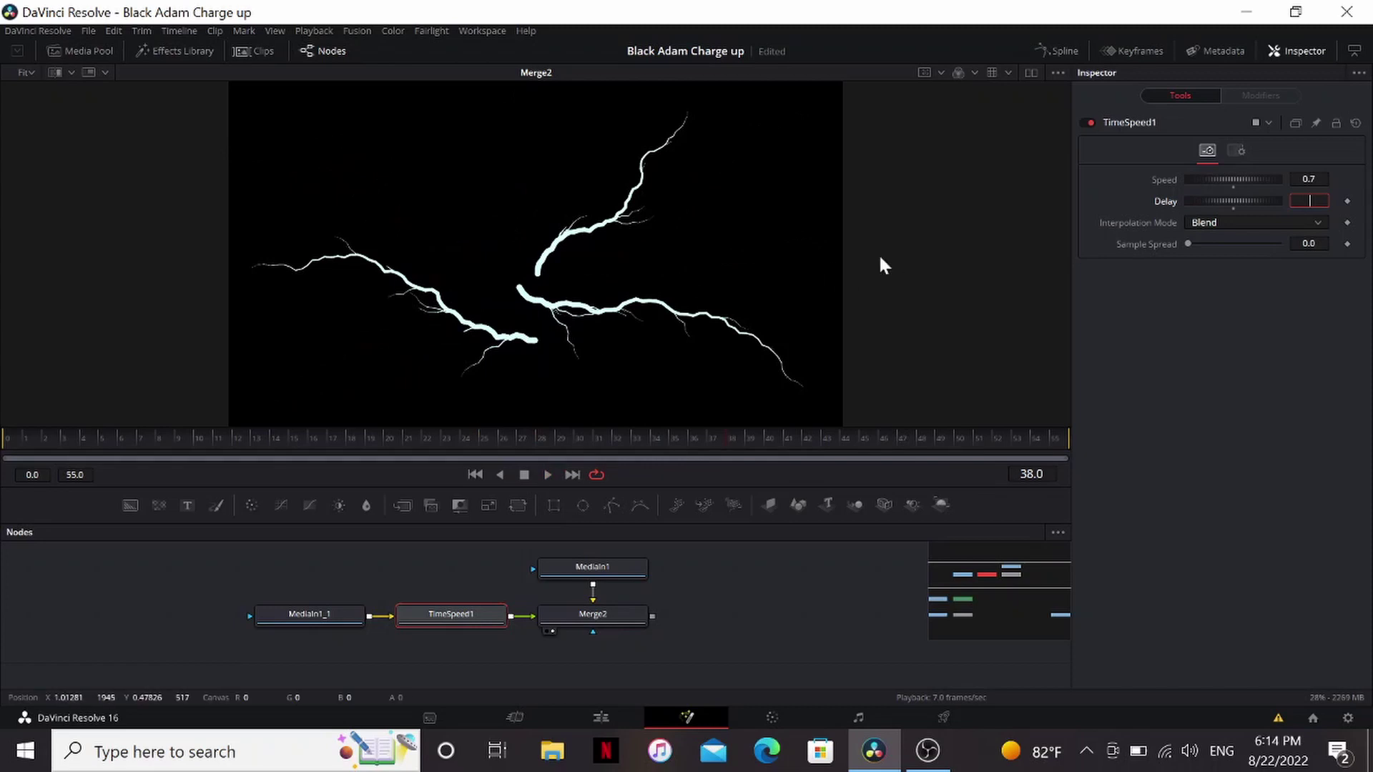
- Set the Time Speed node's Interpolation Mode to Nearest and play back the merged lightning
{"action": "left_click", "coordinate": [1227, 220]}
{"action": "left_click", "coordinate": [1219, 237]}
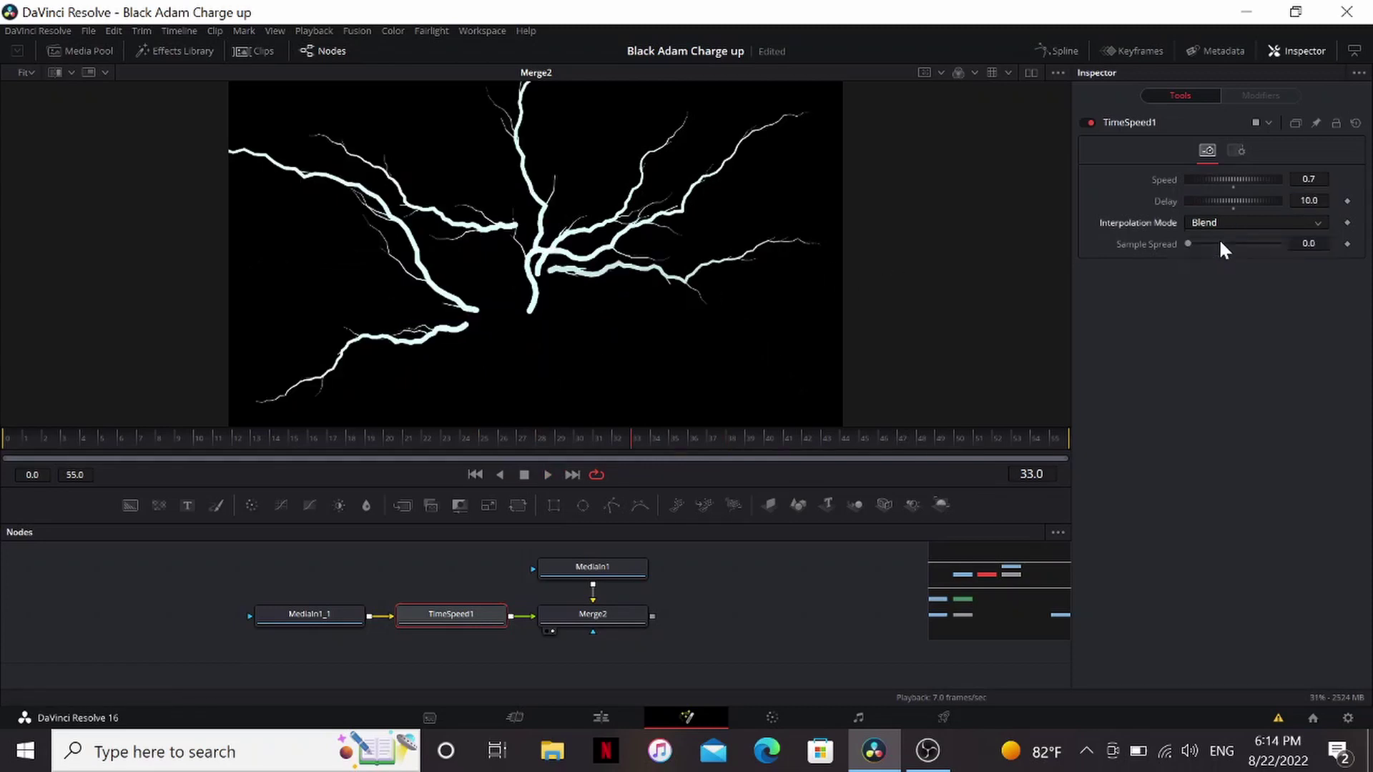
{"action": "key", "text": "space"}
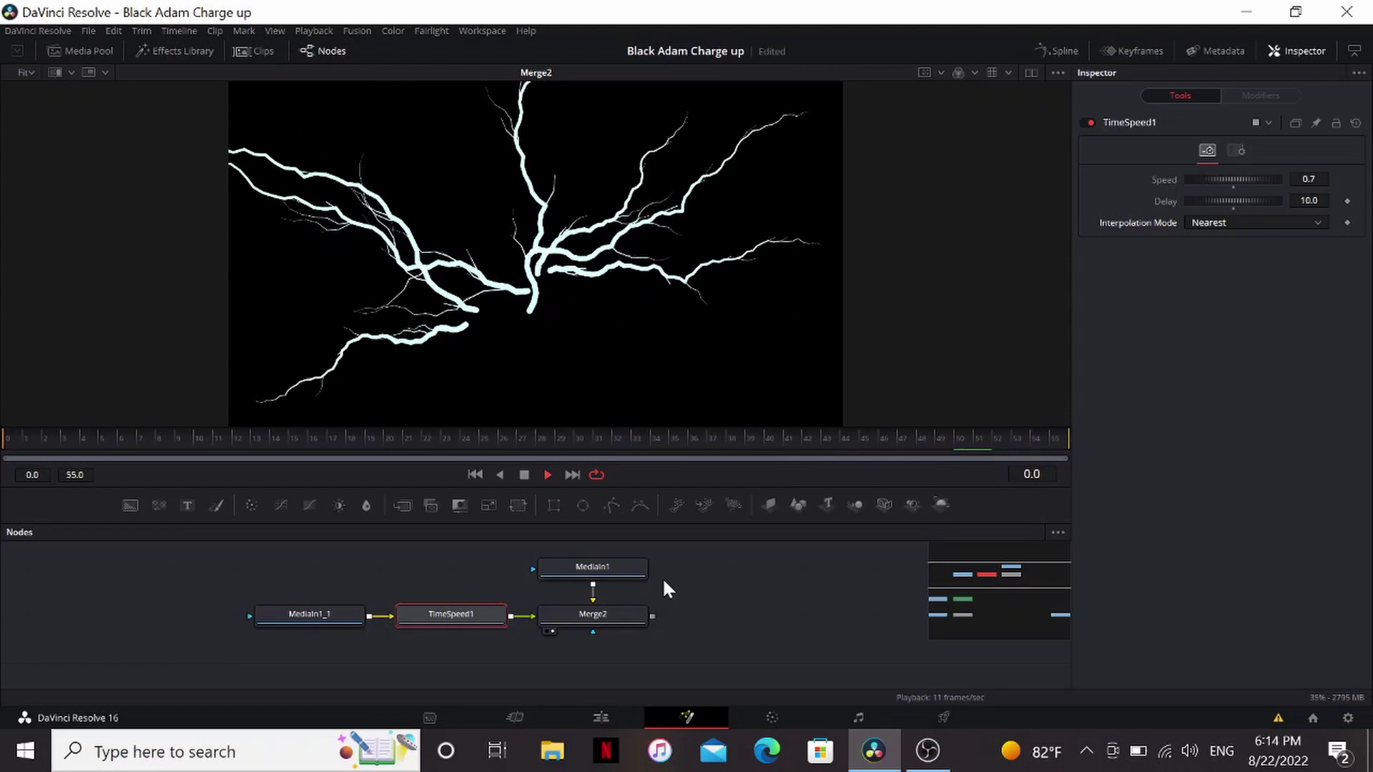
{"action": "key", "text": "space"}
- Add a Displace node after Merge2, feed a Fast Noise node into it, and view the noise beside the displaced lightning
{"action": "left_click", "coordinate": [619, 614]}
{"action": "key", "text": "shift+space"}
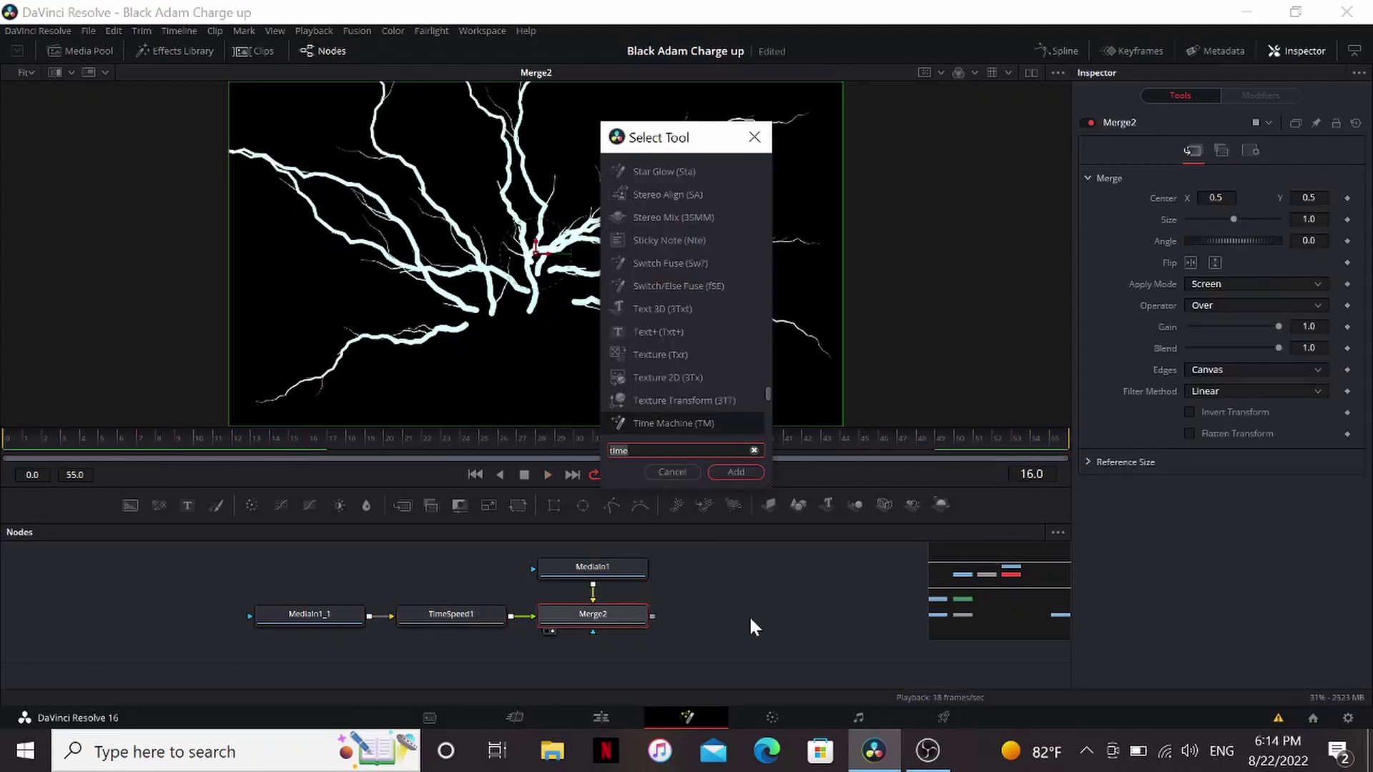
{"action": "type", "text": "dsp"}
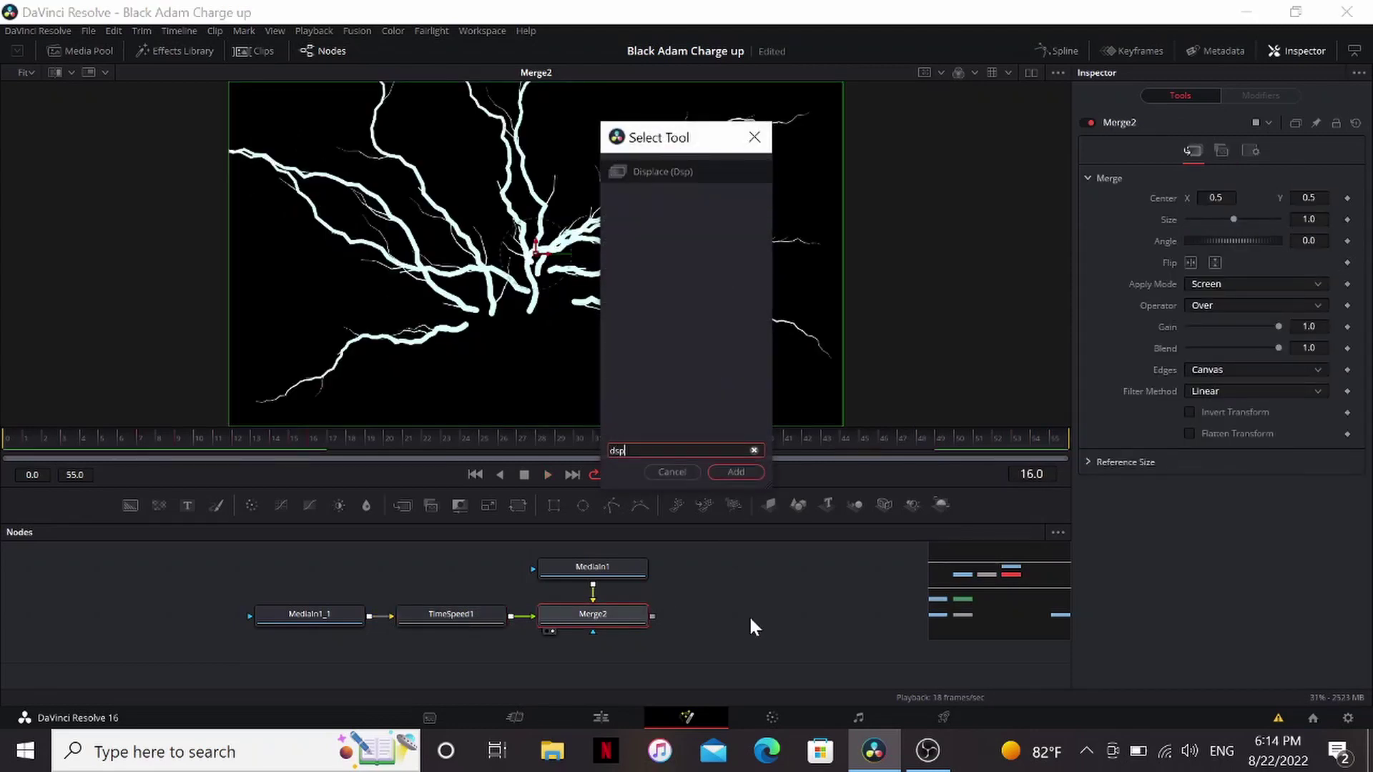
{"action": "key", "text": "Return"}
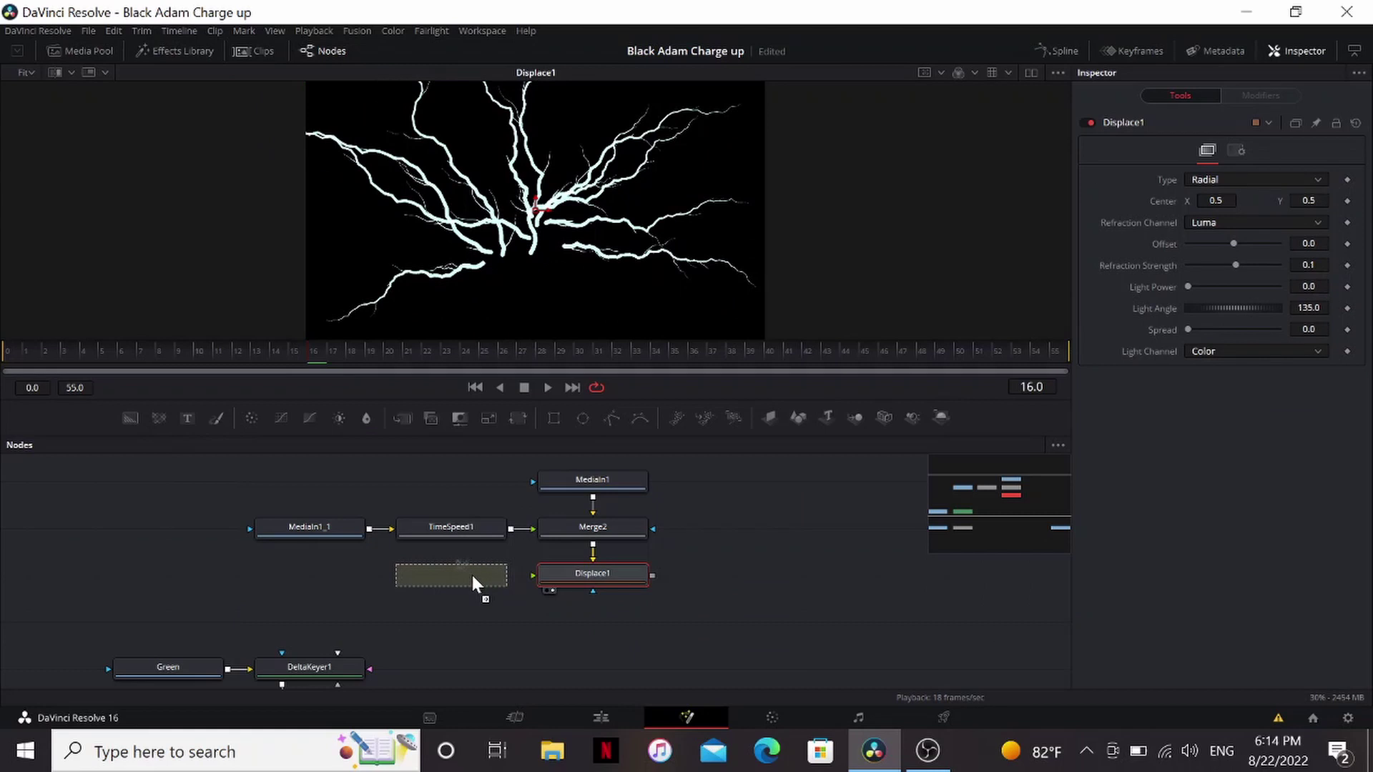
{"action": "left_click", "coordinate": [456, 567]}
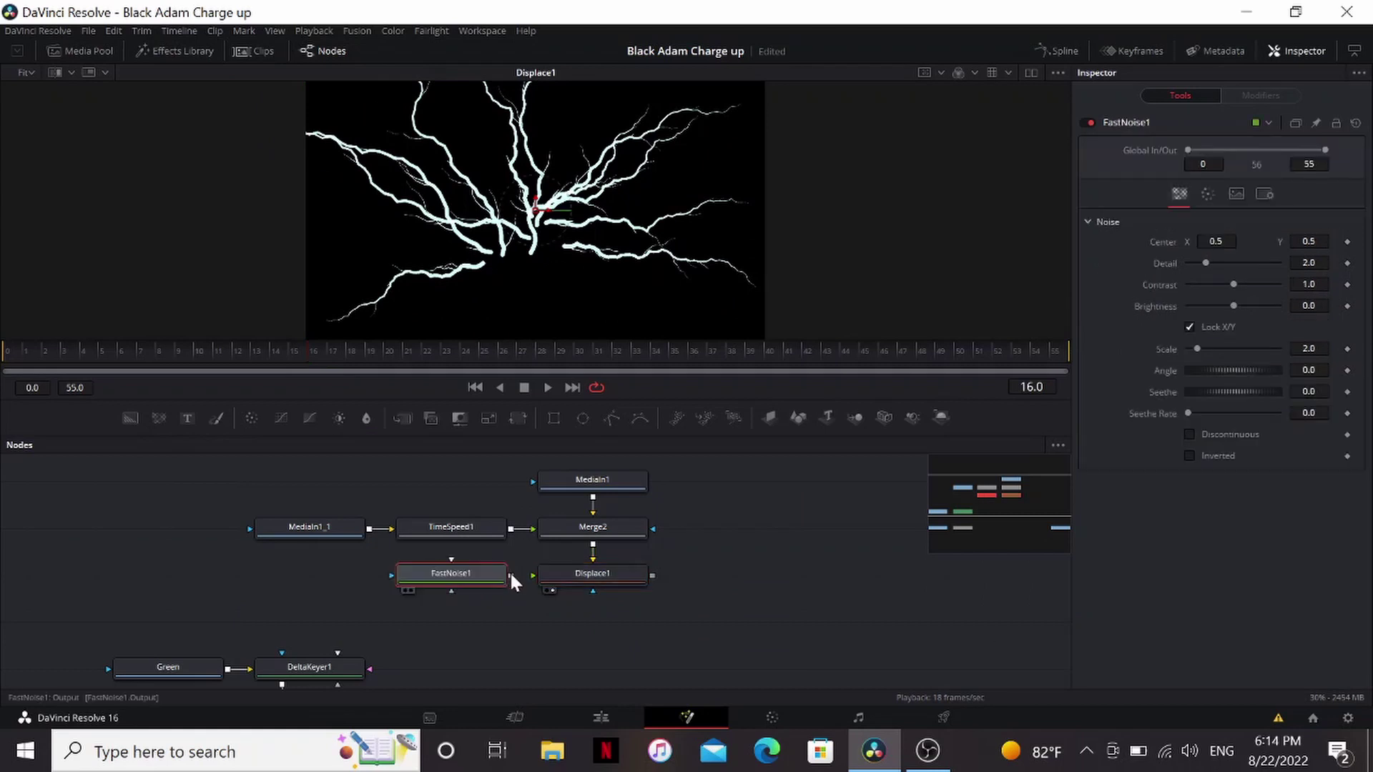
{"action": "key", "text": "1"}
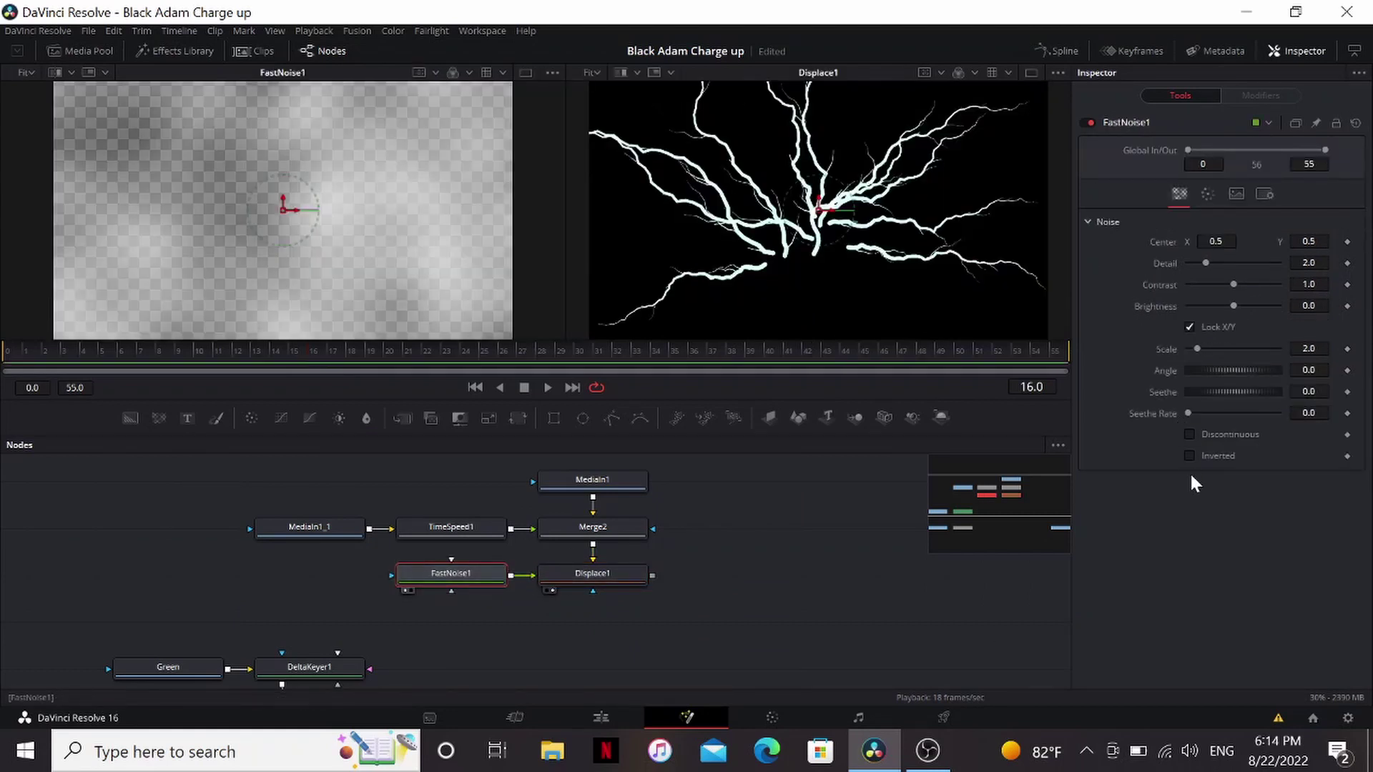
- Enable Discontinuous on FastNoise1 and set its Seethe Rate to 0.142 and Contrast to 1.7
{"action": "left_click", "coordinate": [1189, 434]}
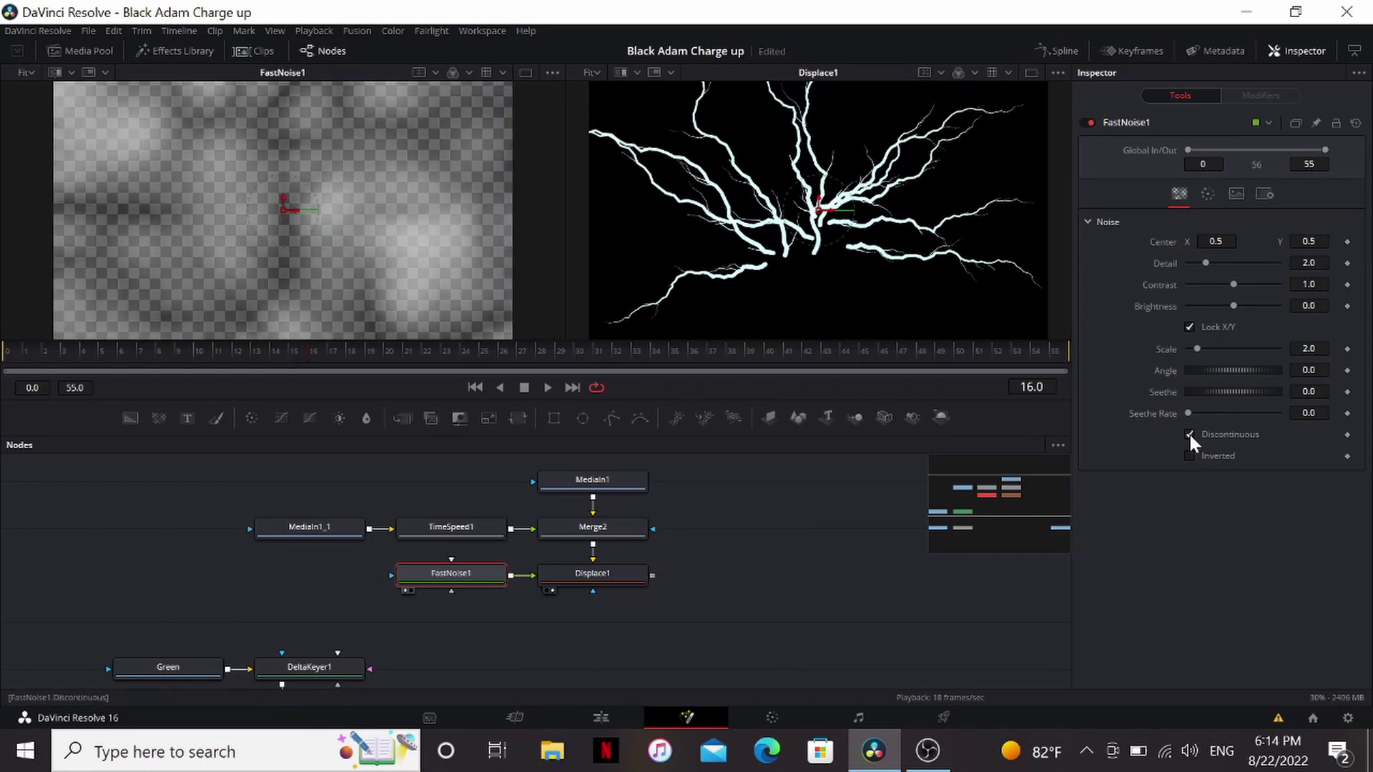
{"action": "left_click_drag", "start_coordinate": [1191, 413], "coordinate": [1201, 412]}
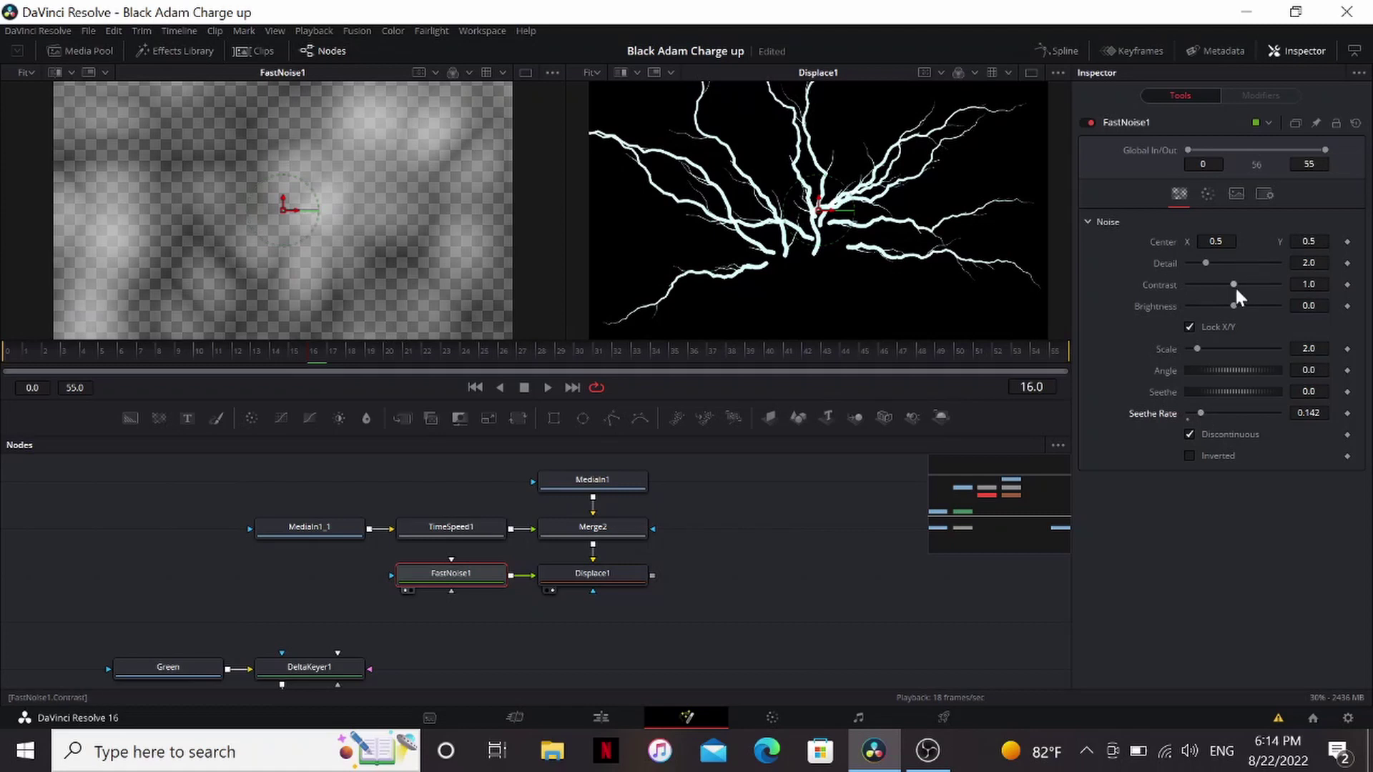
{"action": "left_click_drag", "start_coordinate": [1237, 280], "coordinate": [1245, 280]}
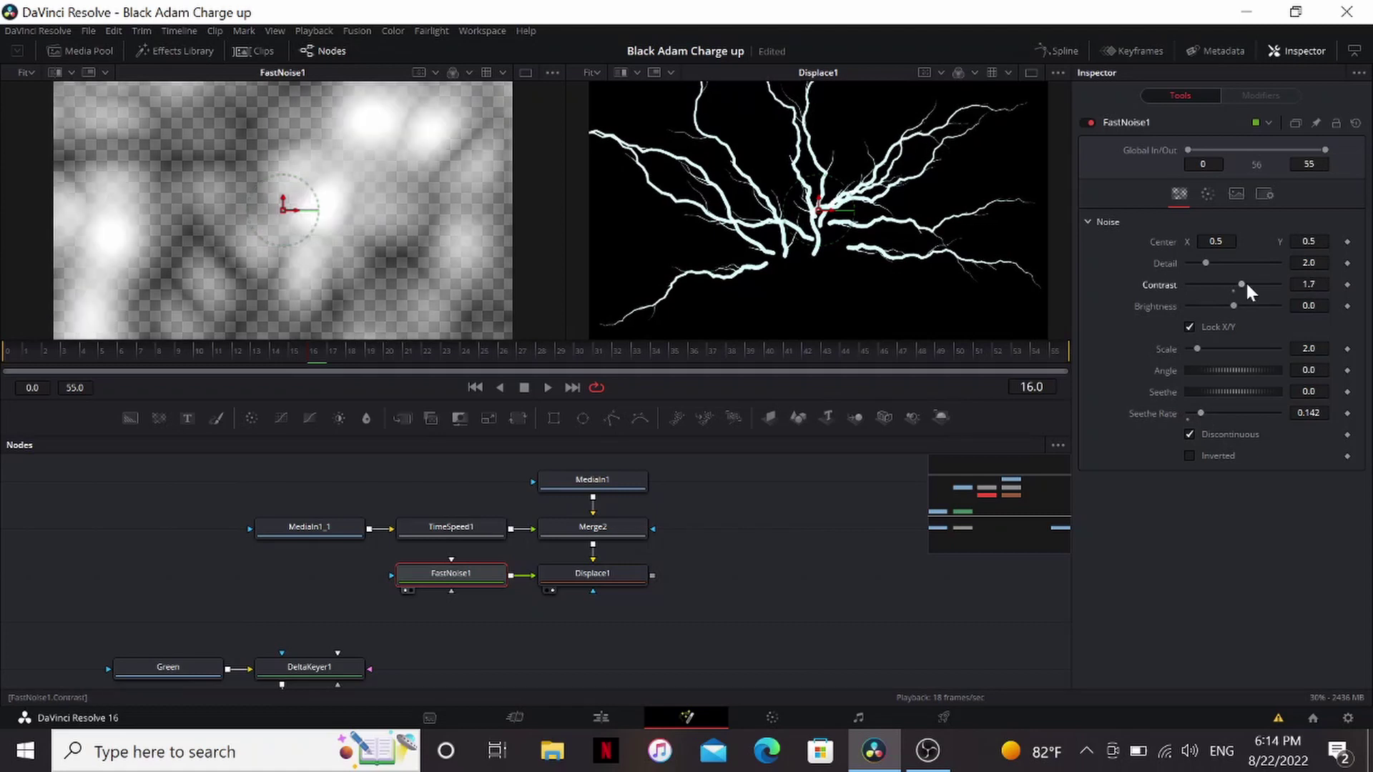
- Set Displace1 to type X Y with both offsets at -0.5, X Refraction 0.025 and Y Refraction 0.024
{"action": "left_click", "coordinate": [592, 573]}
{"action": "left_click", "coordinate": [1223, 178]}
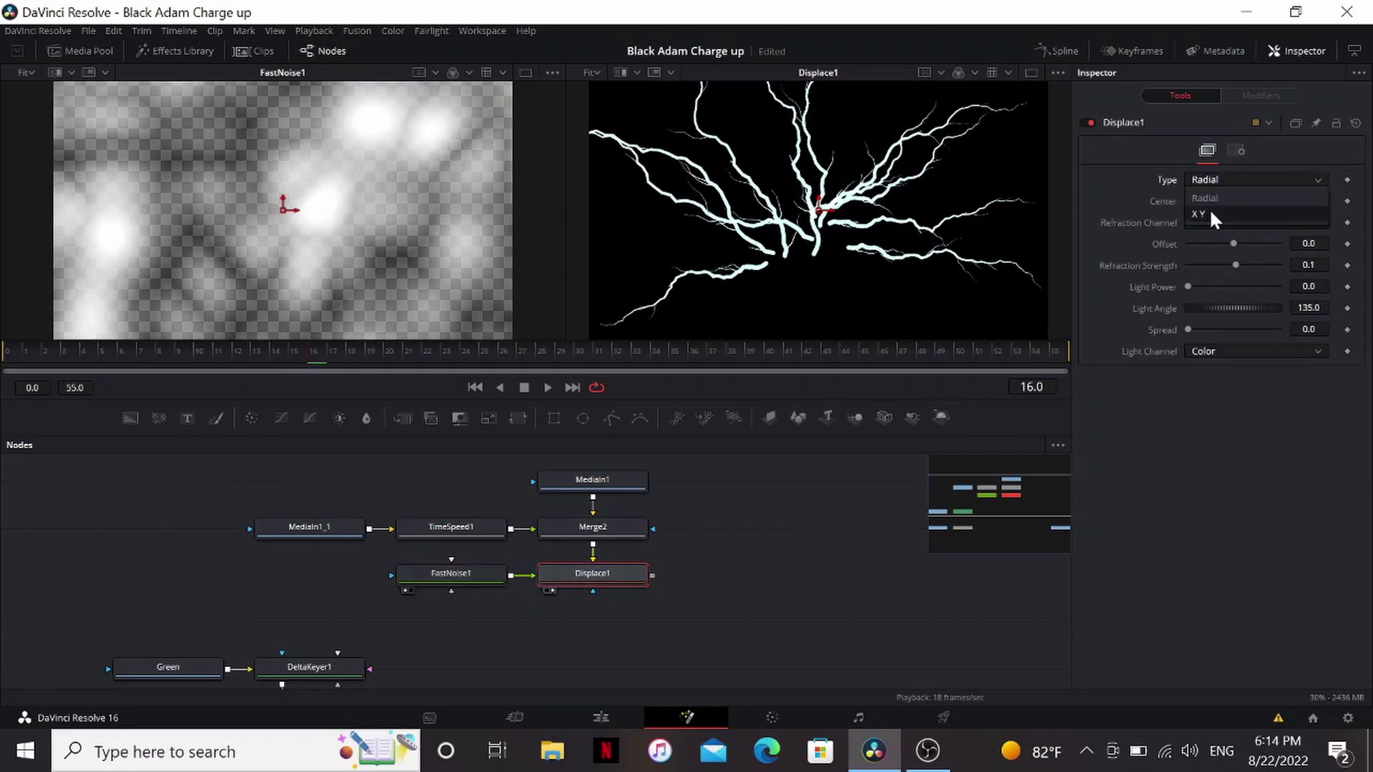
{"action": "left_click", "coordinate": [1210, 210]}
{"action": "left_click_drag", "start_coordinate": [1229, 219], "coordinate": [1091, 213]}
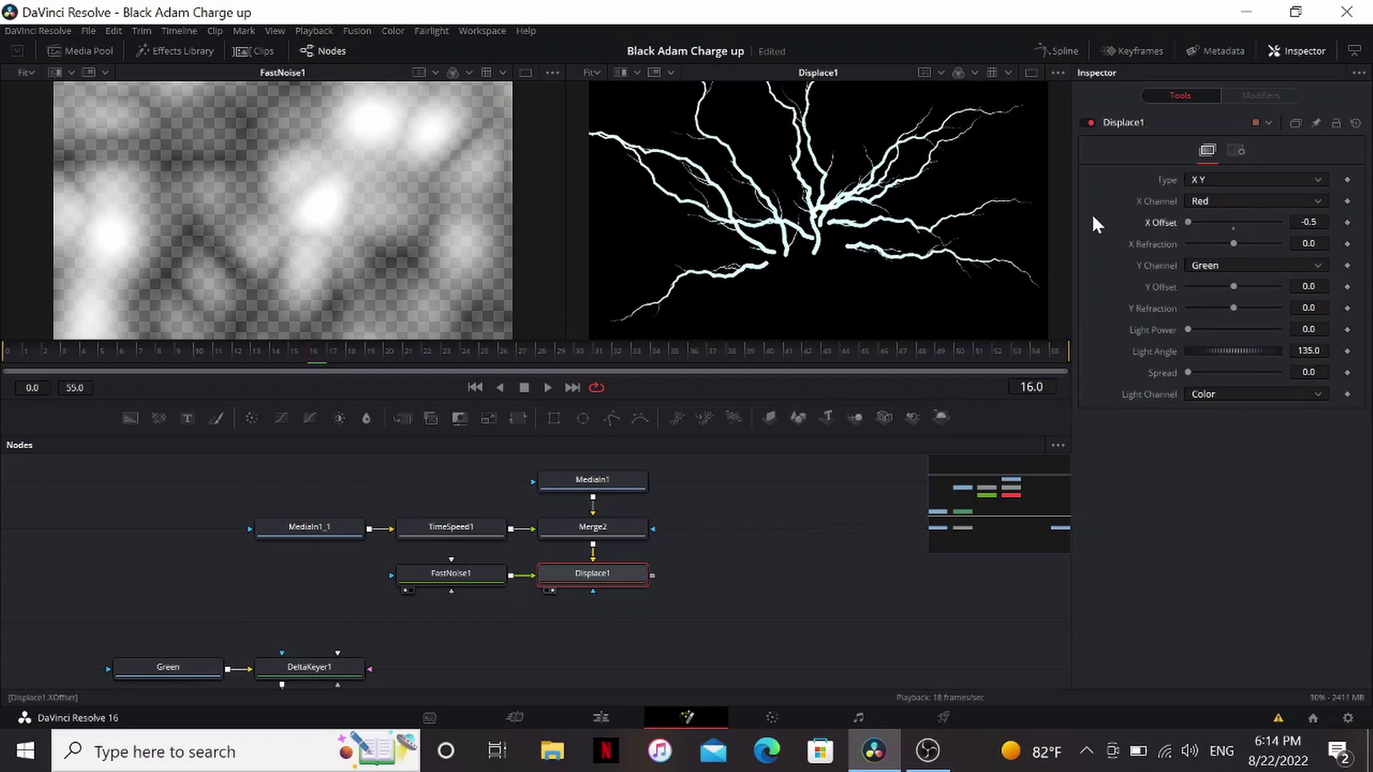
{"action": "left_click_drag", "start_coordinate": [1231, 286], "coordinate": [1091, 295]}
{"action": "left_click_drag", "start_coordinate": [1234, 244], "coordinate": [1244, 241]}
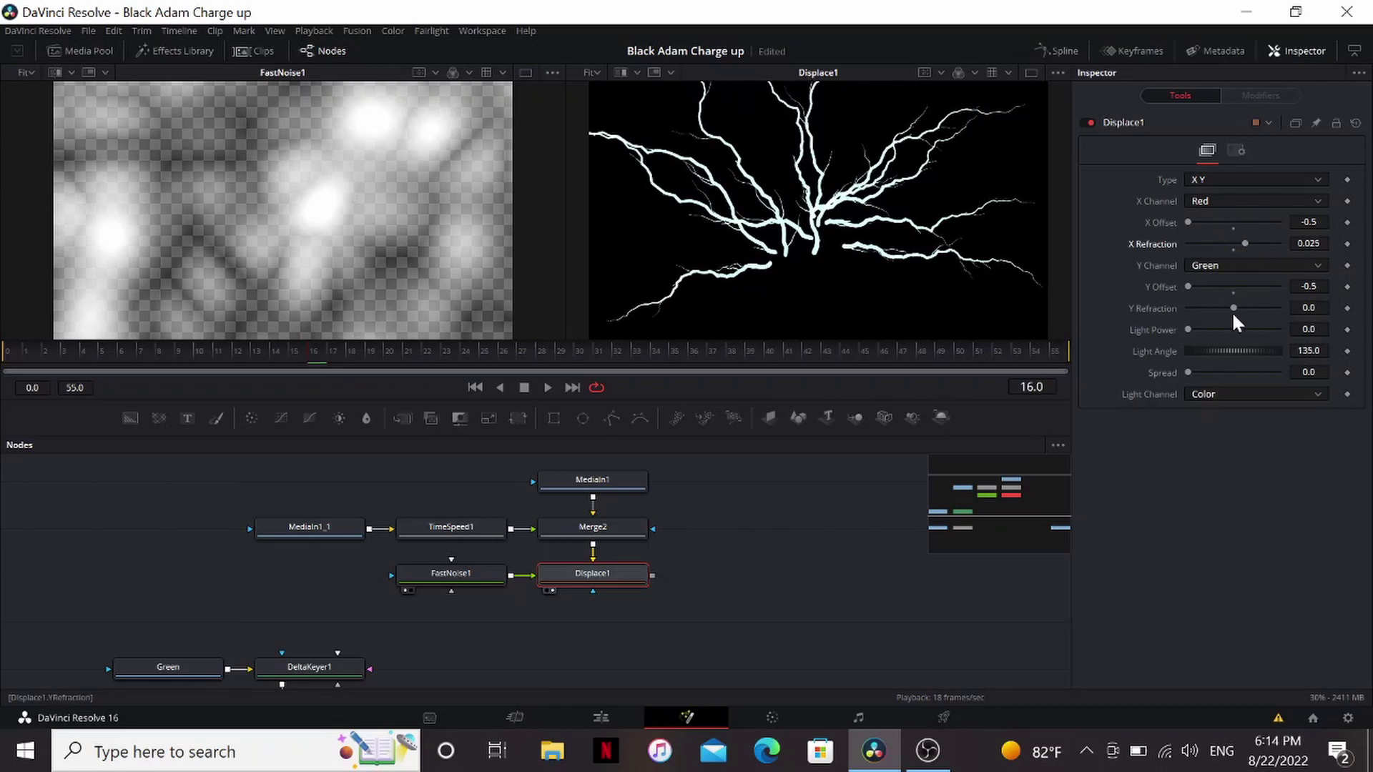
{"action": "left_click_drag", "start_coordinate": [1234, 308], "coordinate": [1246, 307]}
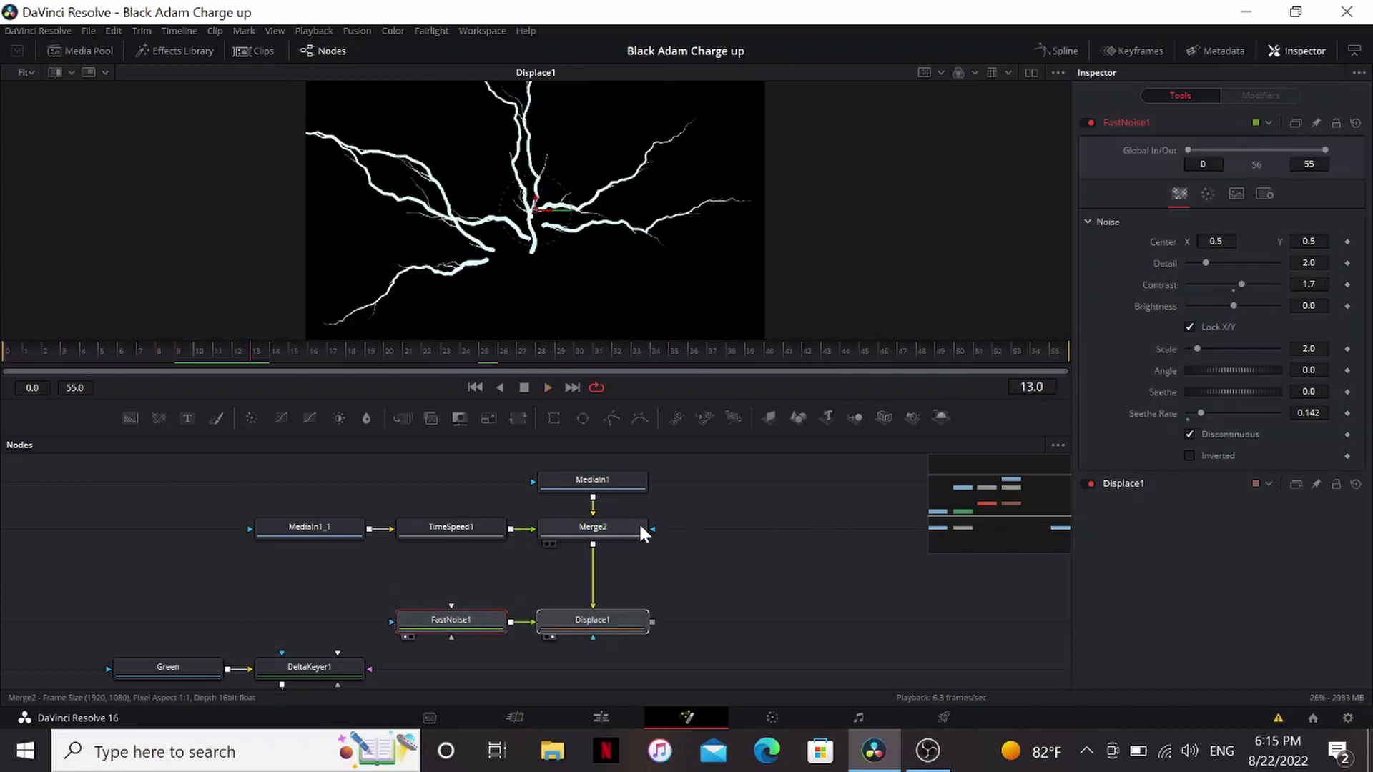
- Insert a Blur node between Merge2 and Displace1
{"action": "left_click", "coordinate": [638, 526]}
{"action": "key", "text": "shift+space"}
{"action": "type", "text": "b"}
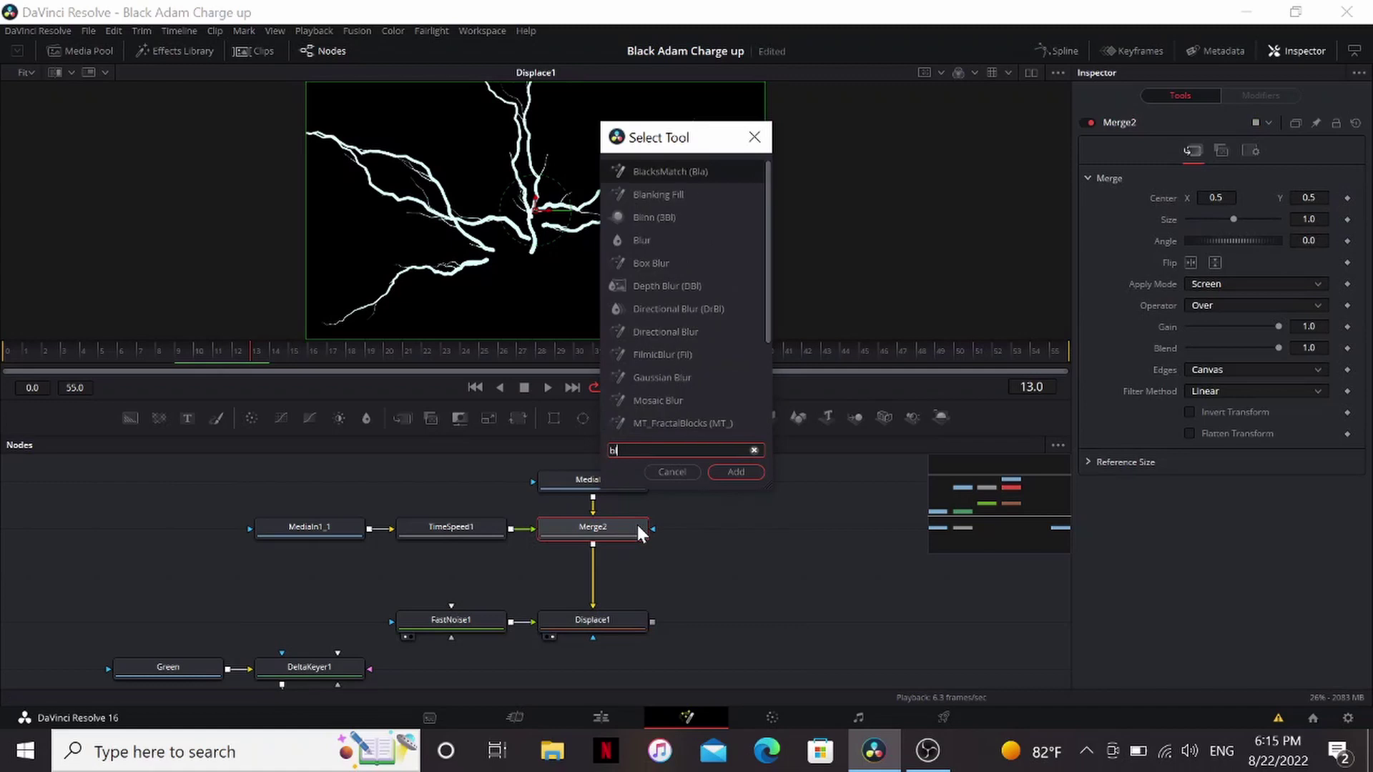
{"action": "type", "text": "lur"}
{"action": "key", "text": "Return"}
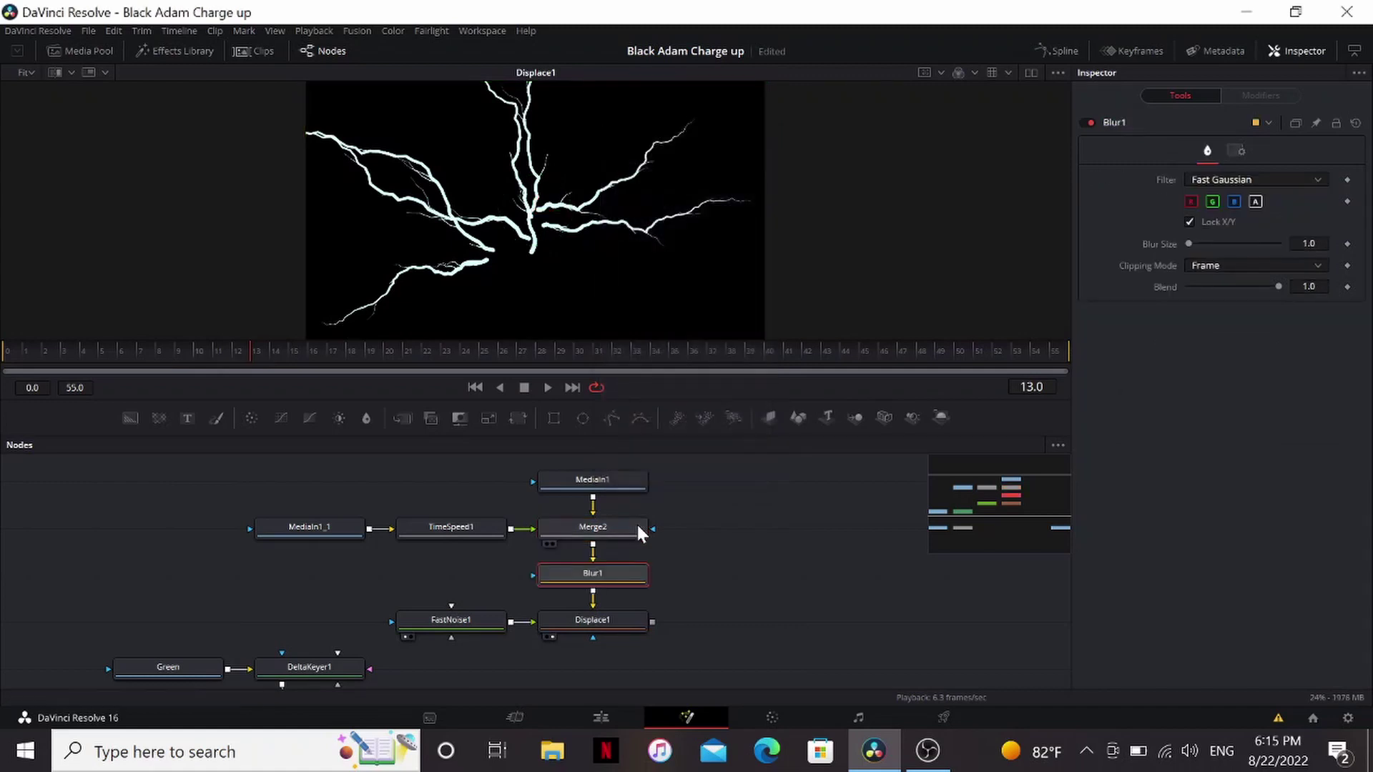
- Add a second Displace node after Displace1 and connect a new Fast Noise node to it
{"action": "left_click", "coordinate": [626, 627]}
{"action": "key", "text": "shift+space"}
{"action": "type", "text": "ds"}
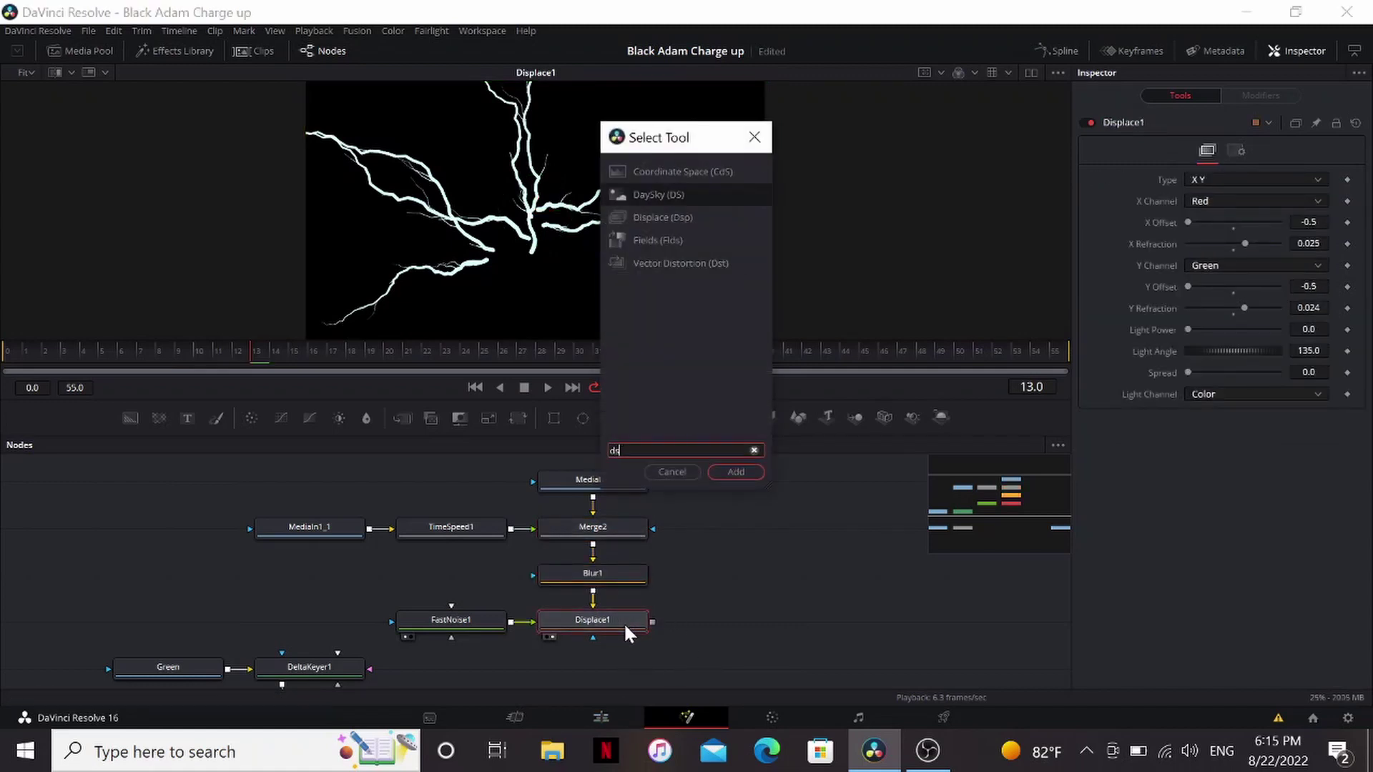
{"action": "type", "text": "p"}
{"action": "key", "text": "Return"}
{"action": "left_click_drag", "start_coordinate": [453, 588], "coordinate": [520, 609]}
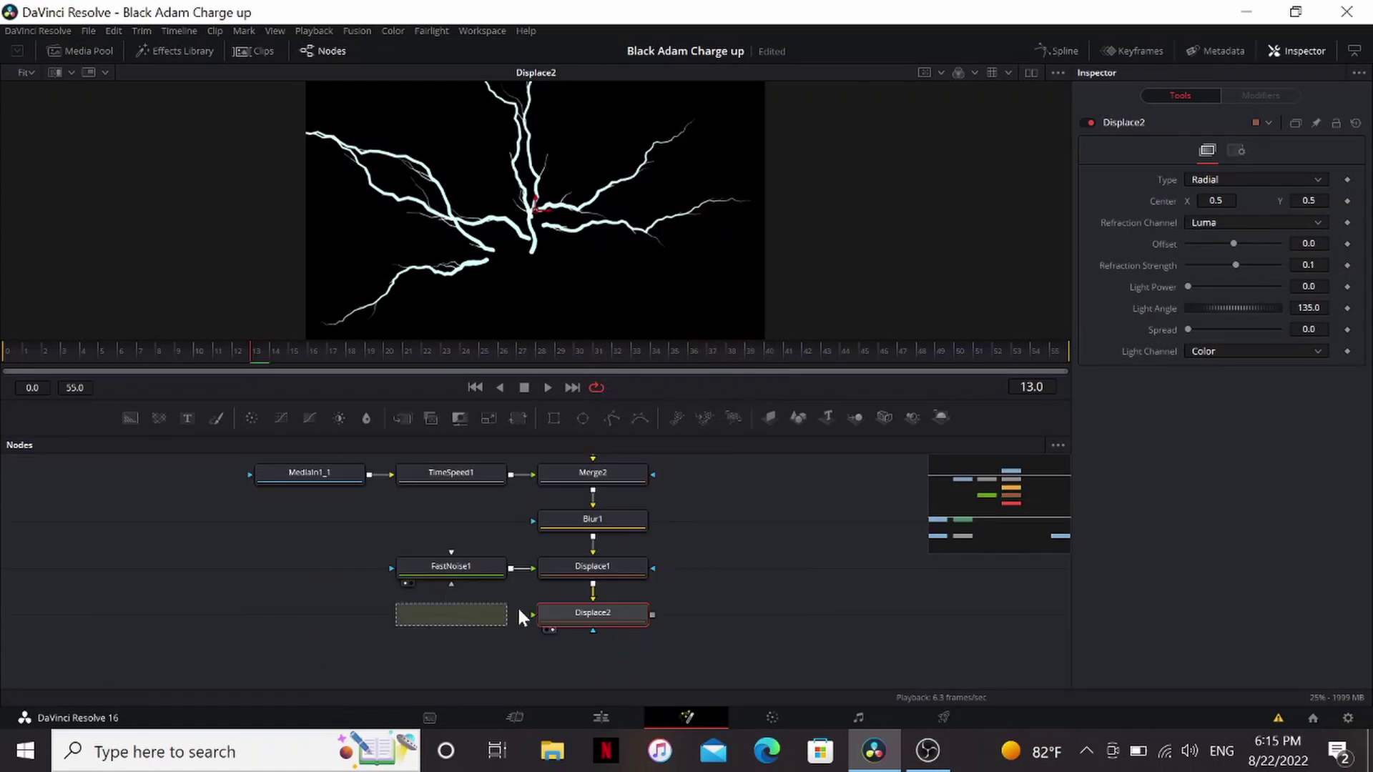
{"action": "left_click", "coordinate": [518, 616]}
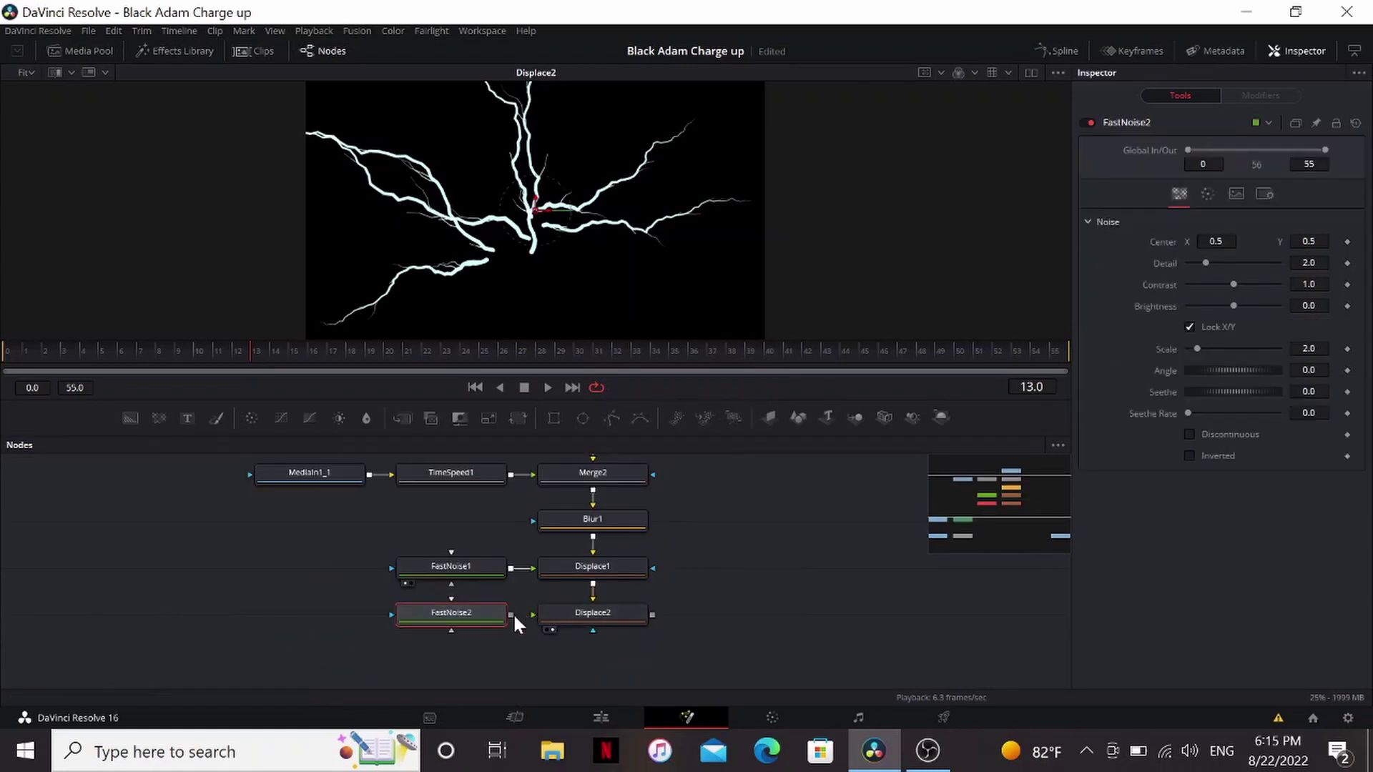
- View FastNoise2 beside the lightning and set its Scale to 30, Detail to 10 and Seethe Rate to 0.228
{"action": "left_click", "coordinate": [1030, 73]}
{"action": "left_click_drag", "start_coordinate": [1196, 348], "coordinate": [1316, 341]}
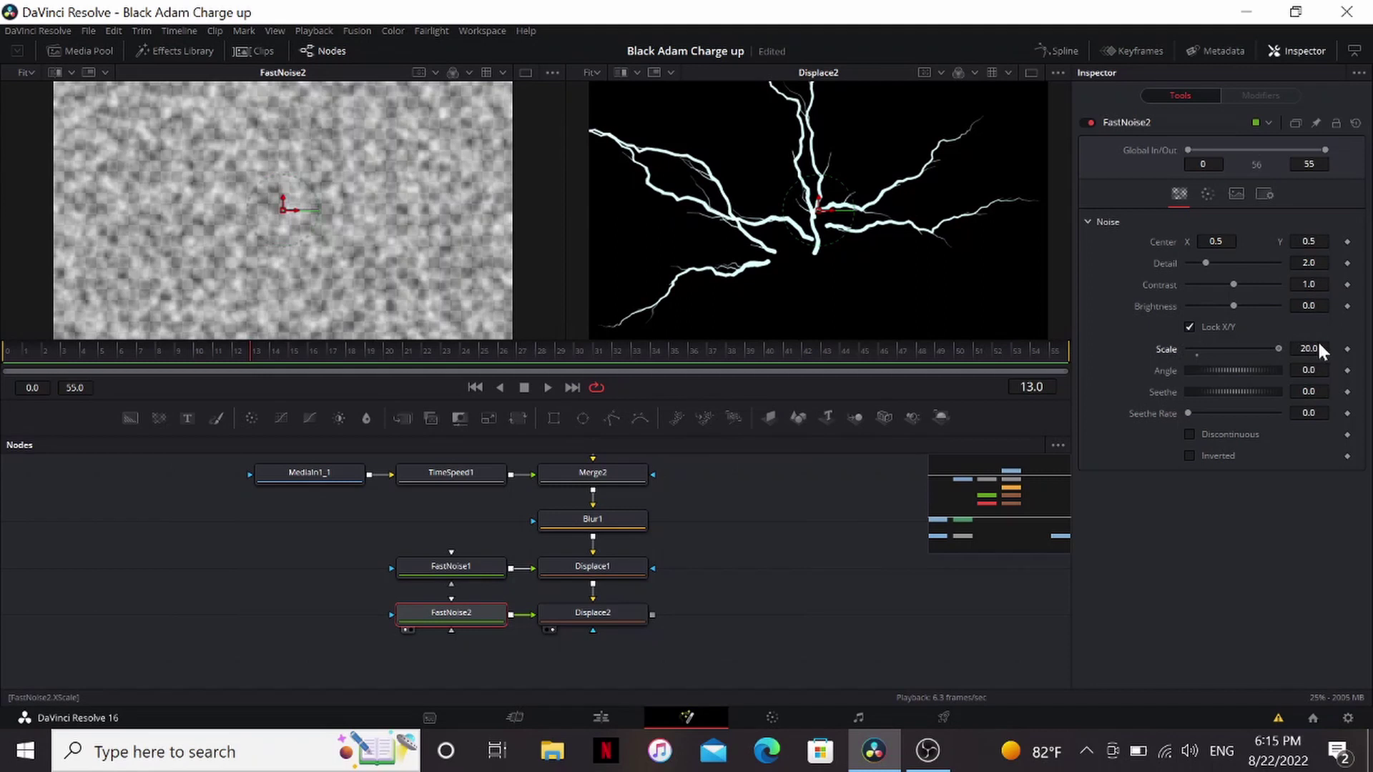
{"action": "double_click", "coordinate": [1308, 349]}
{"action": "key", "text": "Tab"}
{"action": "left_click_drag", "start_coordinate": [1205, 261], "coordinate": [1348, 263]}
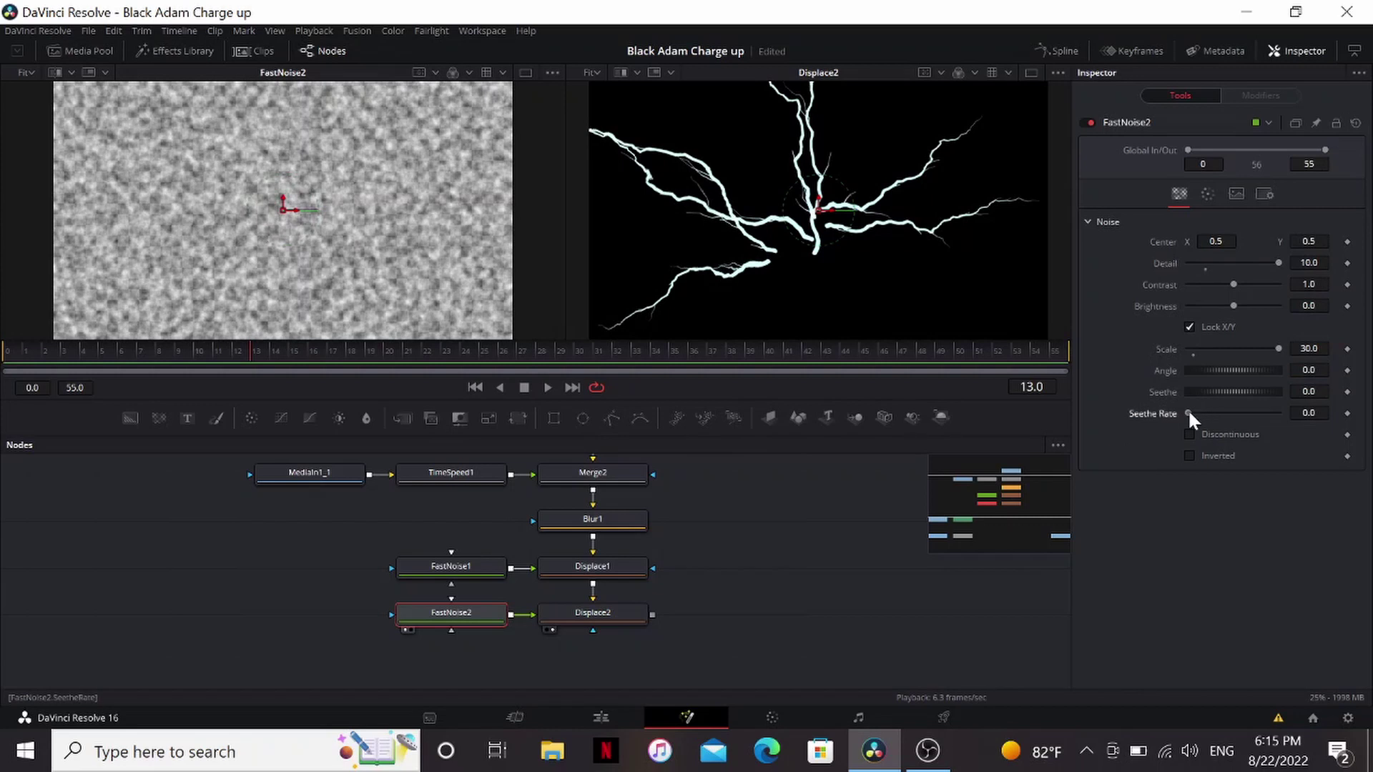
{"action": "left_click_drag", "start_coordinate": [1186, 409], "coordinate": [1208, 412]}
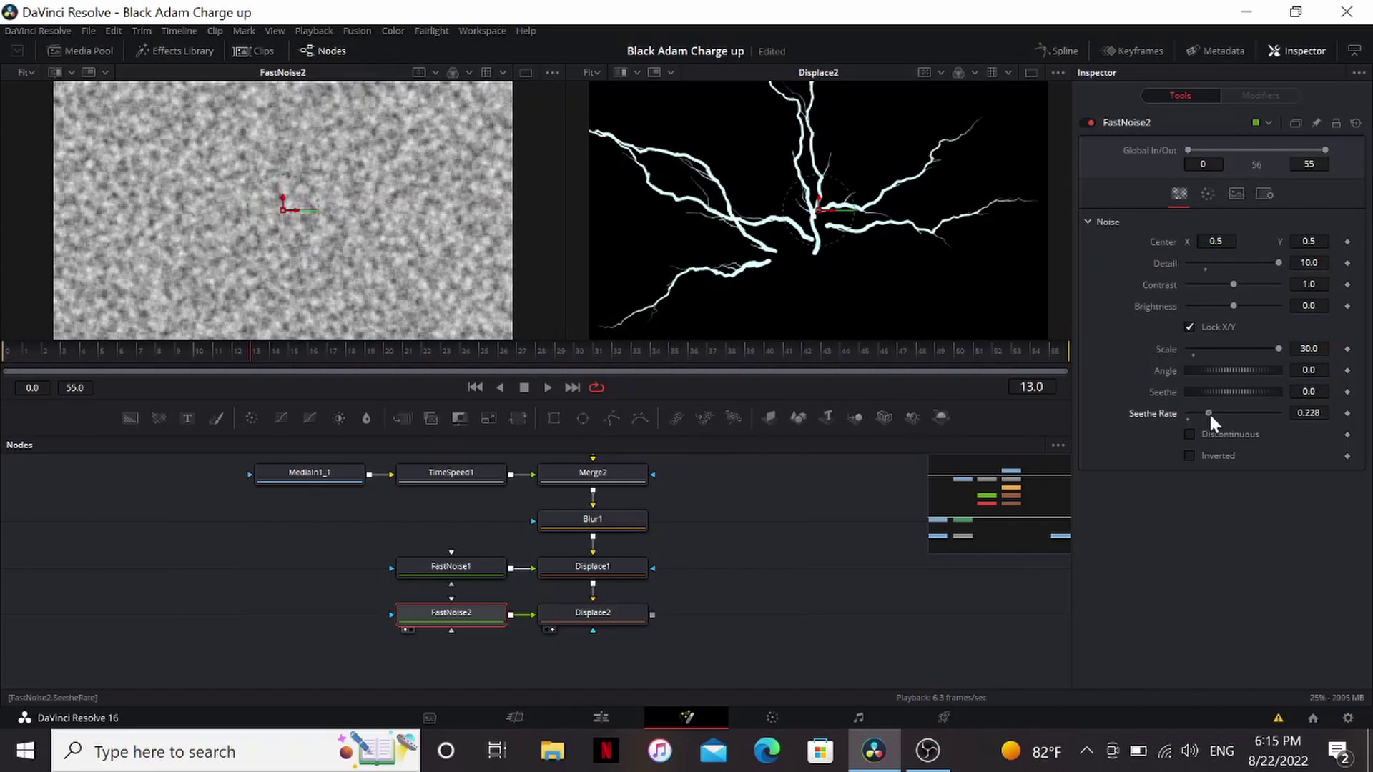
- Set Displace2 to type X Y with both offsets at -0.5, Y Refraction 0.008 and X Refraction 0.014
{"action": "left_click", "coordinate": [612, 613]}
{"action": "left_click", "coordinate": [1220, 171]}
{"action": "left_click", "coordinate": [1208, 212]}
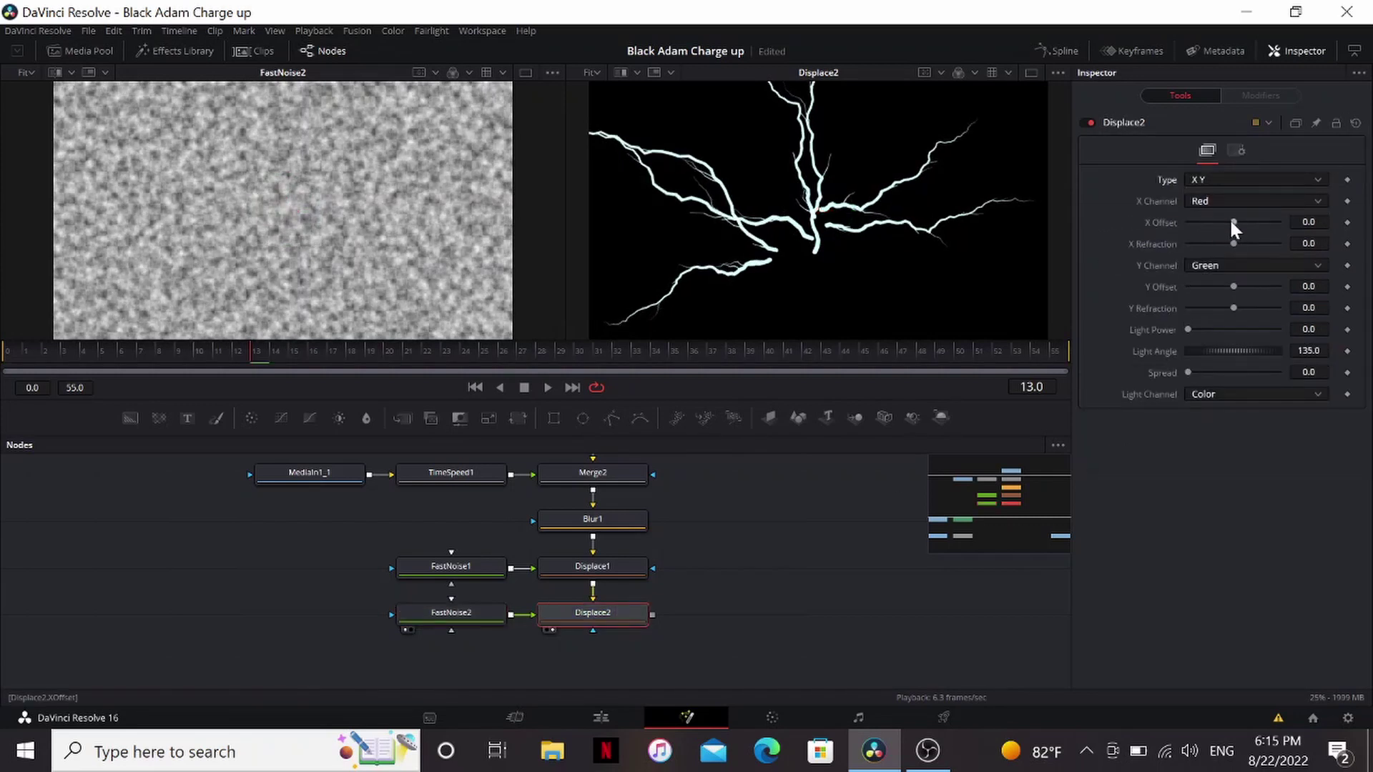
{"action": "left_click_drag", "start_coordinate": [1233, 222], "coordinate": [1133, 231]}
{"action": "left_click_drag", "start_coordinate": [1234, 286], "coordinate": [1058, 279]}
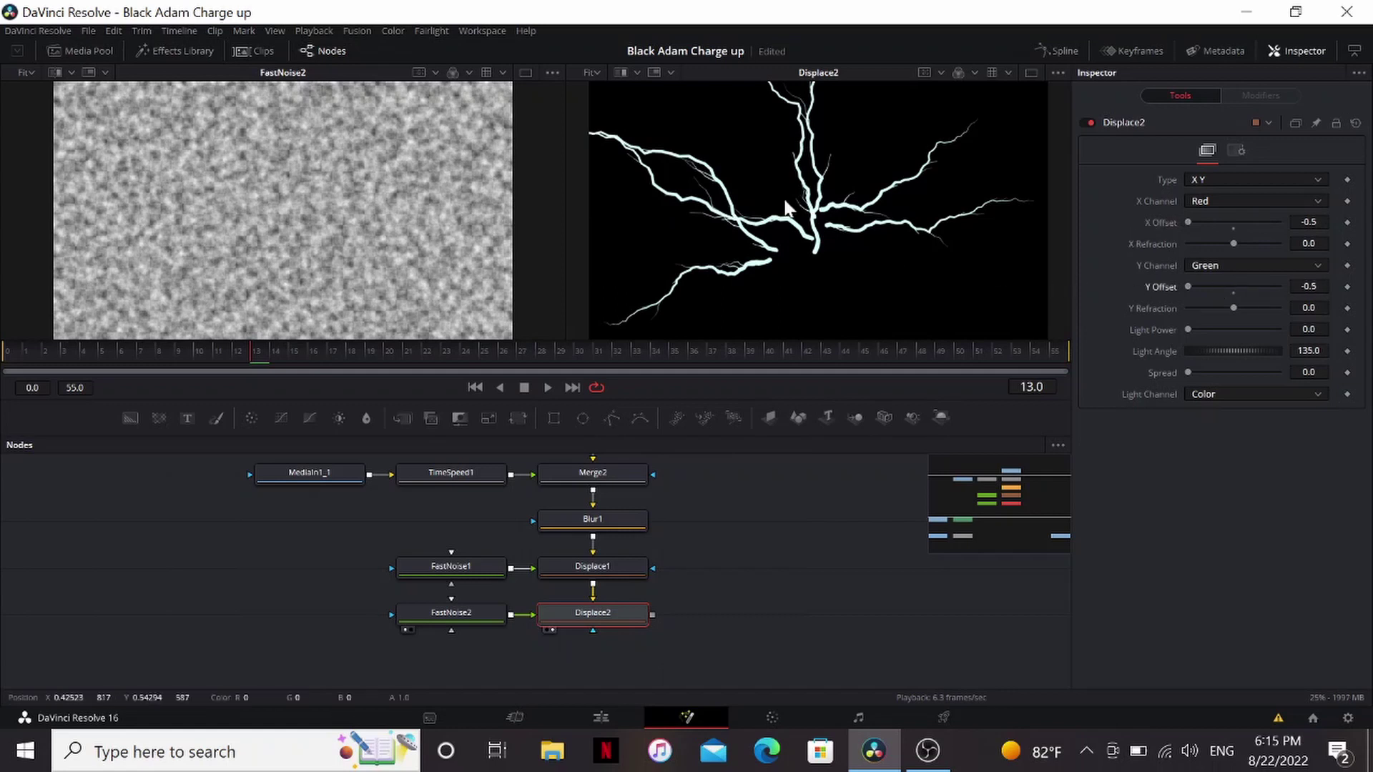
{"action": "scroll", "coordinate": [787, 208], "scroll_direction": "up", "scroll_amount": 1}
{"action": "left_click_drag", "start_coordinate": [1238, 308], "coordinate": [1239, 309]}
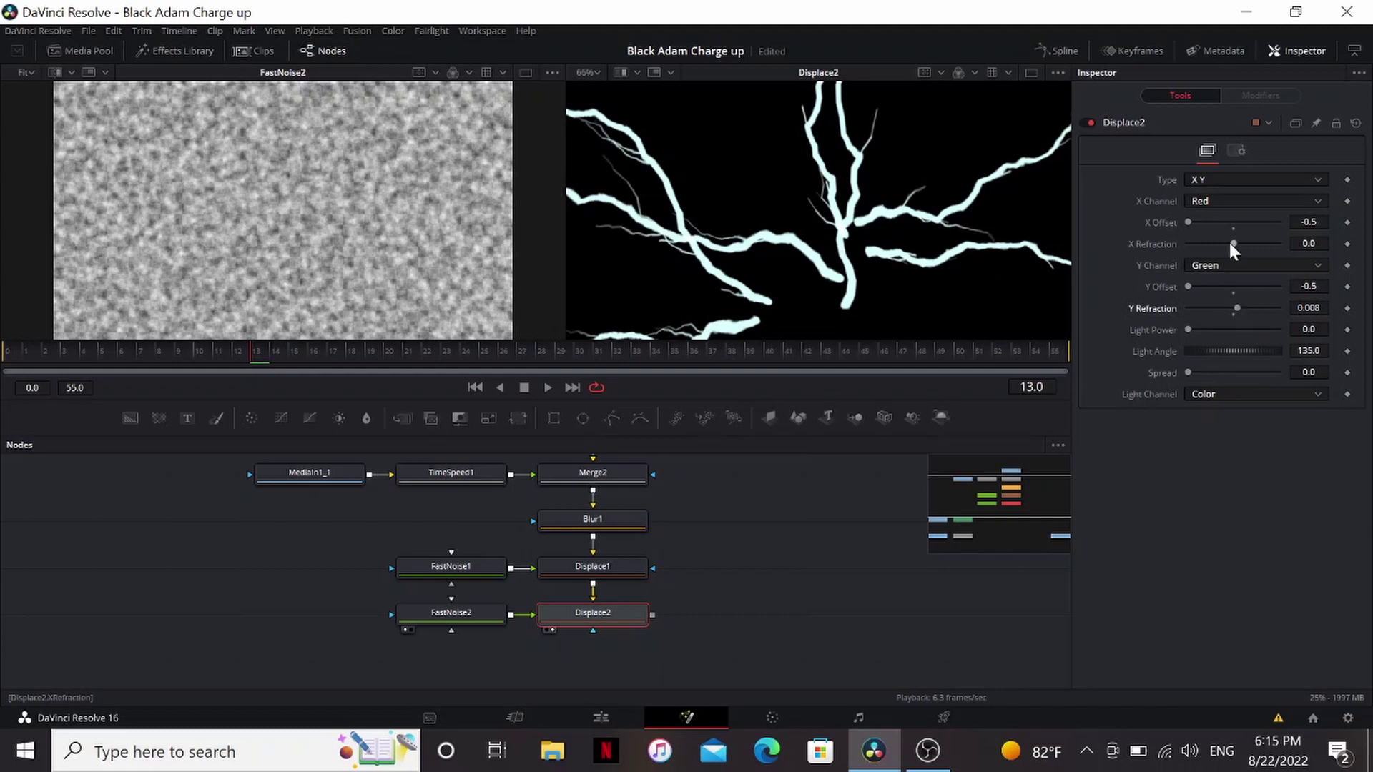
{"action": "left_click_drag", "start_coordinate": [1231, 243], "coordinate": [1243, 247]}
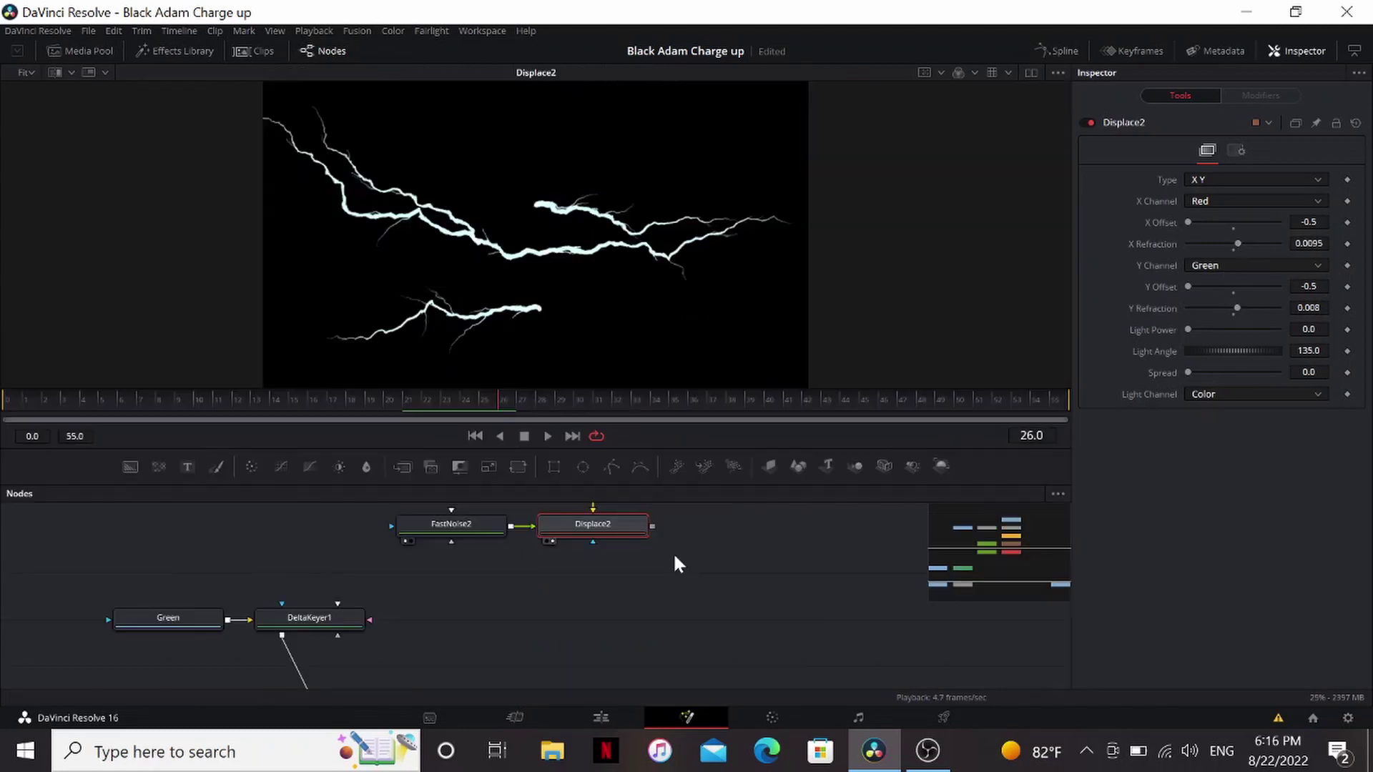
- Add a Brightness Contrast node after Displace2
{"action": "key", "text": "shift+space"}
{"action": "type", "text": "dsp"}
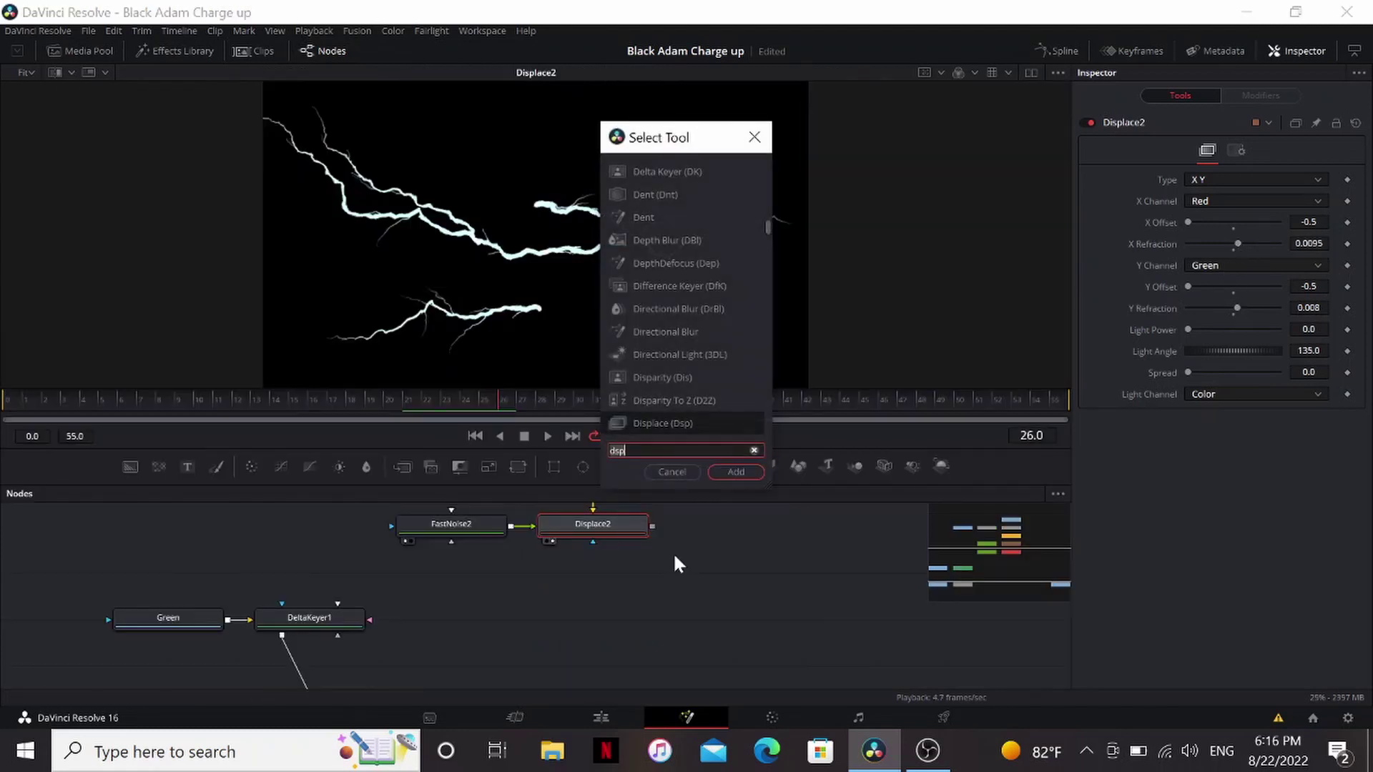
{"action": "key", "text": "BackSpace"}
{"action": "key", "text": "BackSpace"}
{"action": "key", "text": "BackSpace"}
{"action": "type", "text": "bc"}
{"action": "key", "text": "Return"}
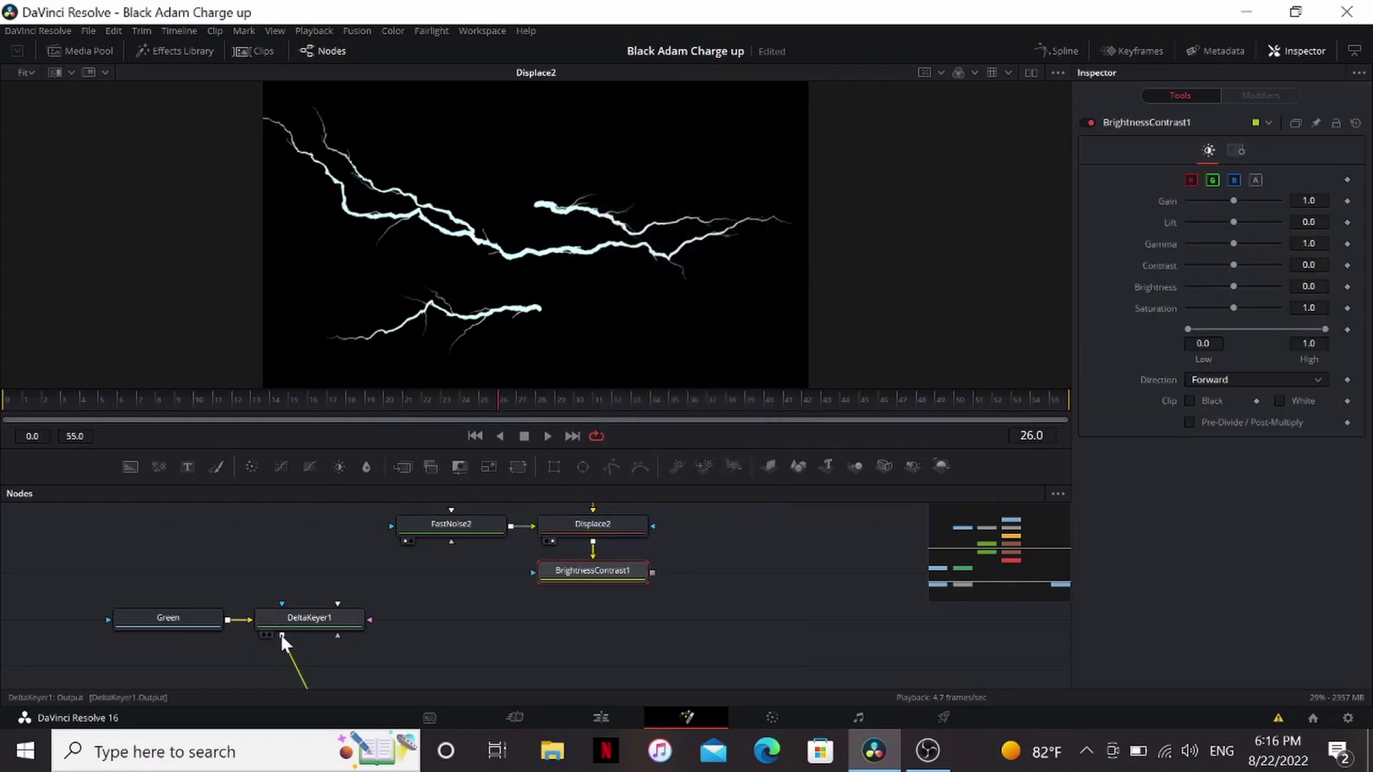
- Mask BrightnessContrast1 with the DeltaKeyer1 output, view it, and enable Multiply by Mask and Apply Mask Inverted
{"action": "left_click_drag", "start_coordinate": [281, 635], "coordinate": [598, 569]}
{"action": "key", "text": "1"}
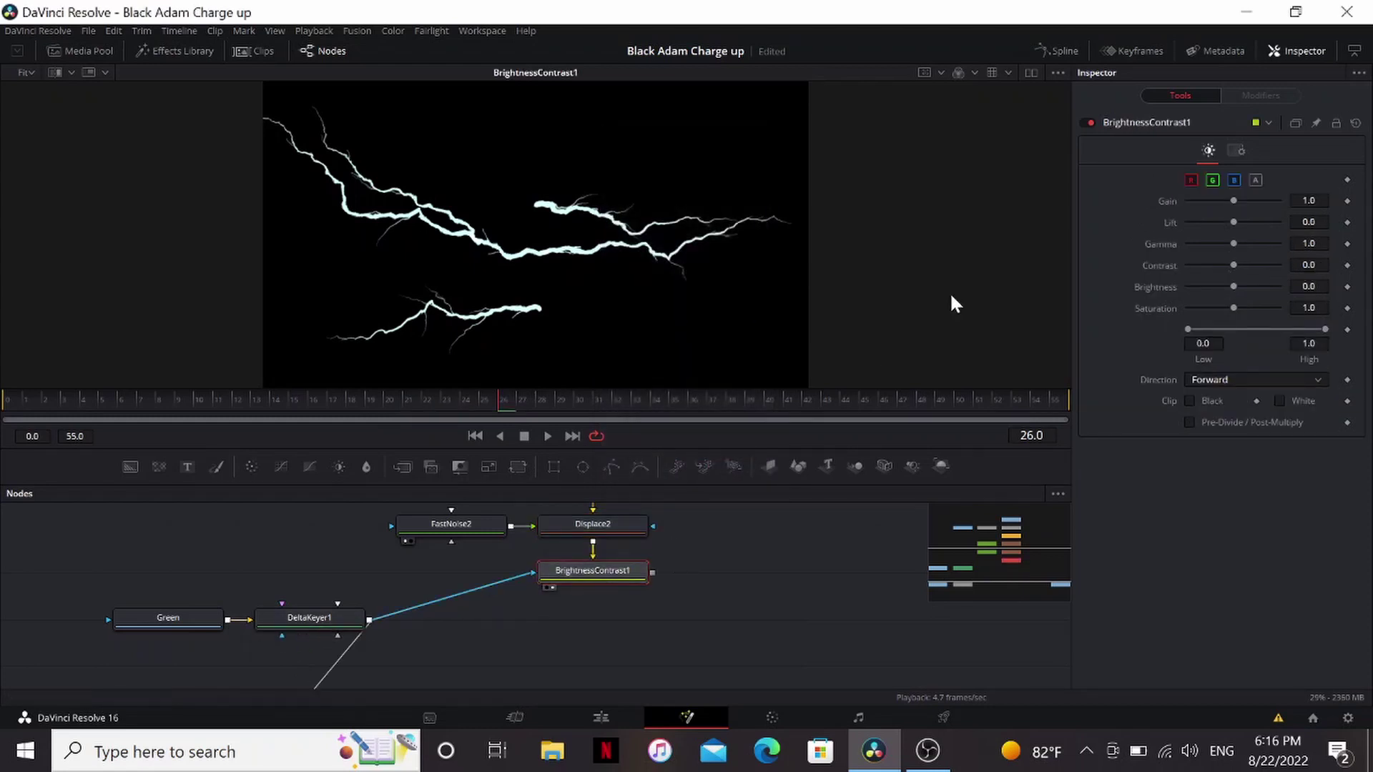
{"action": "left_click", "coordinate": [1236, 150]}
{"action": "left_click", "coordinate": [1189, 291]}
{"action": "left_click", "coordinate": [1189, 269]}
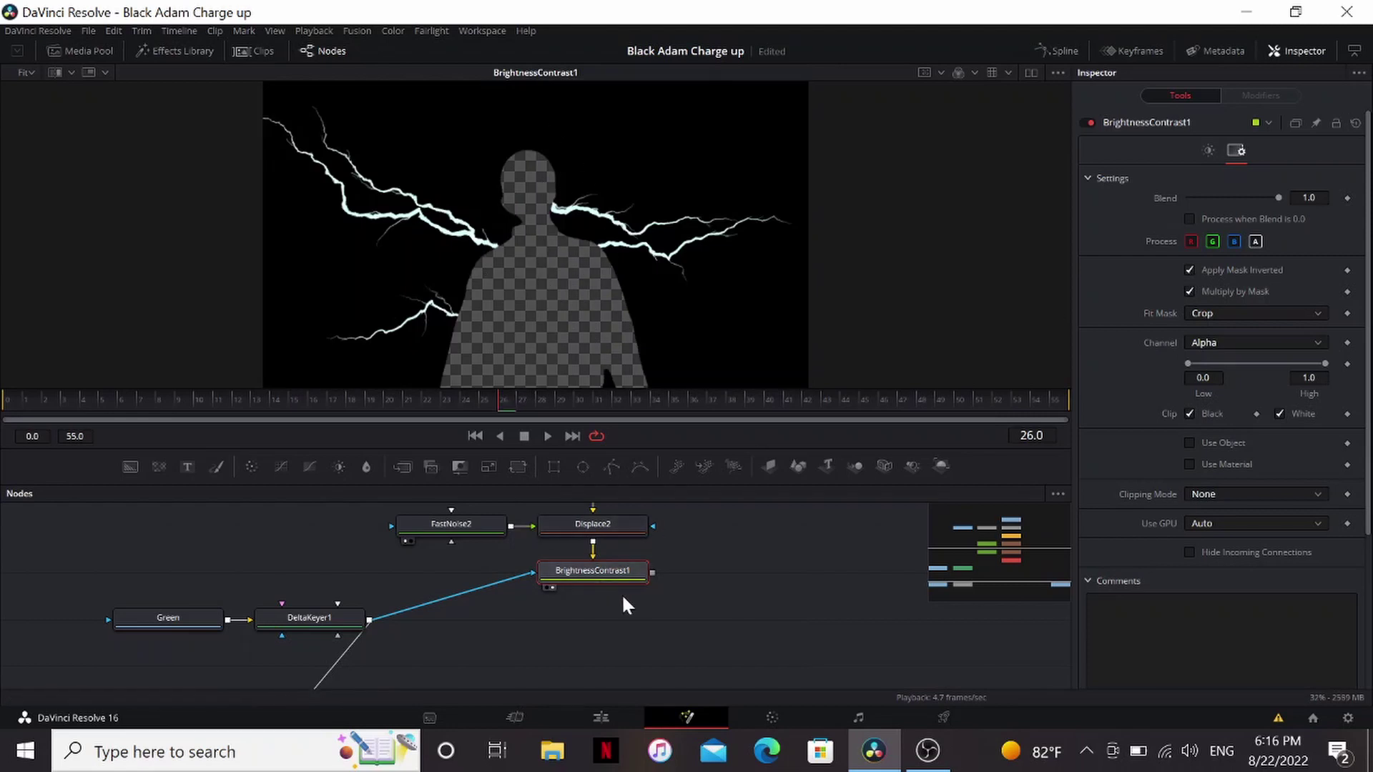
- Add an XGlow node after BrightnessContrast1, view it, and set its glow color to blue with Hue 0.608 and Sat 1.0
{"action": "key", "text": "shift+space"}
{"action": "type", "text": "xg"}
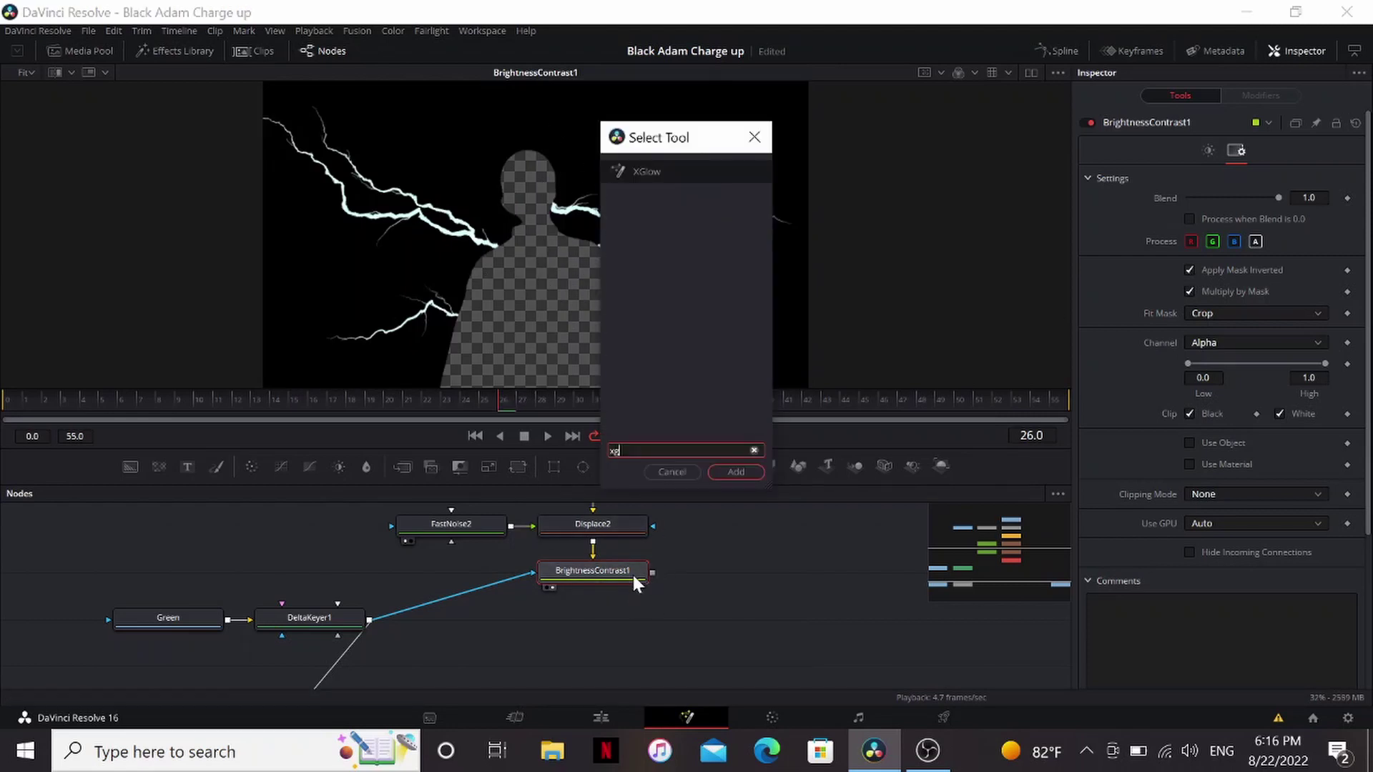
{"action": "key", "text": "Return"}
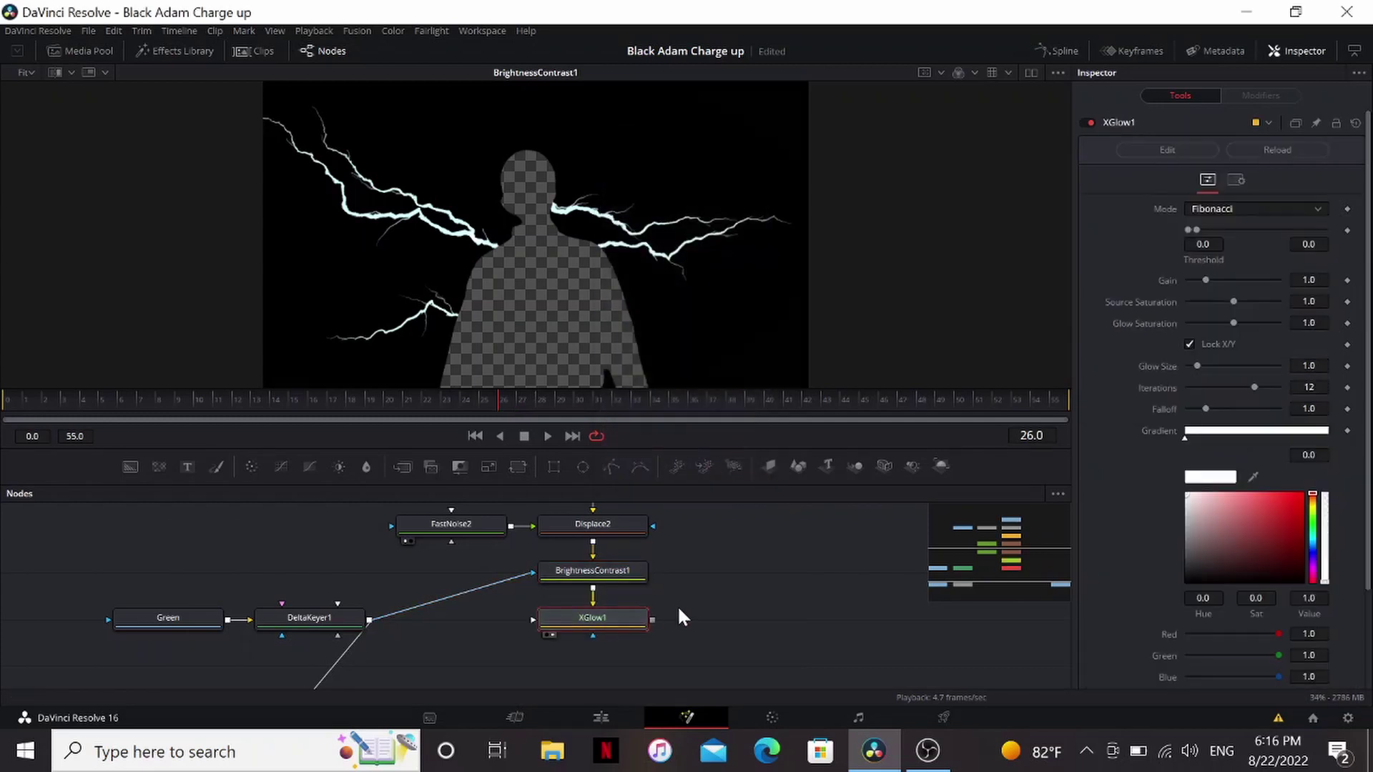
{"action": "key", "text": "1"}
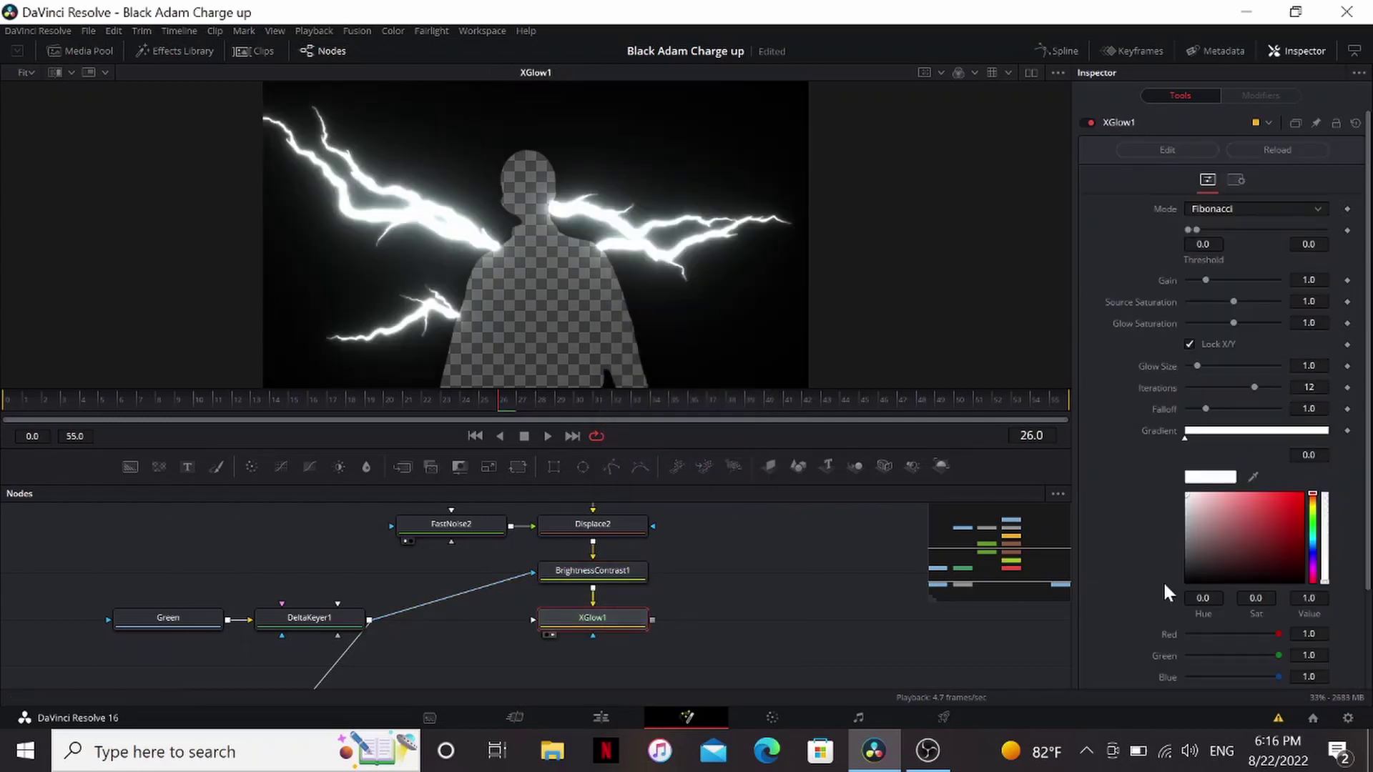
{"action": "left_click", "coordinate": [1312, 547]}
{"action": "left_click", "coordinate": [1307, 495]}
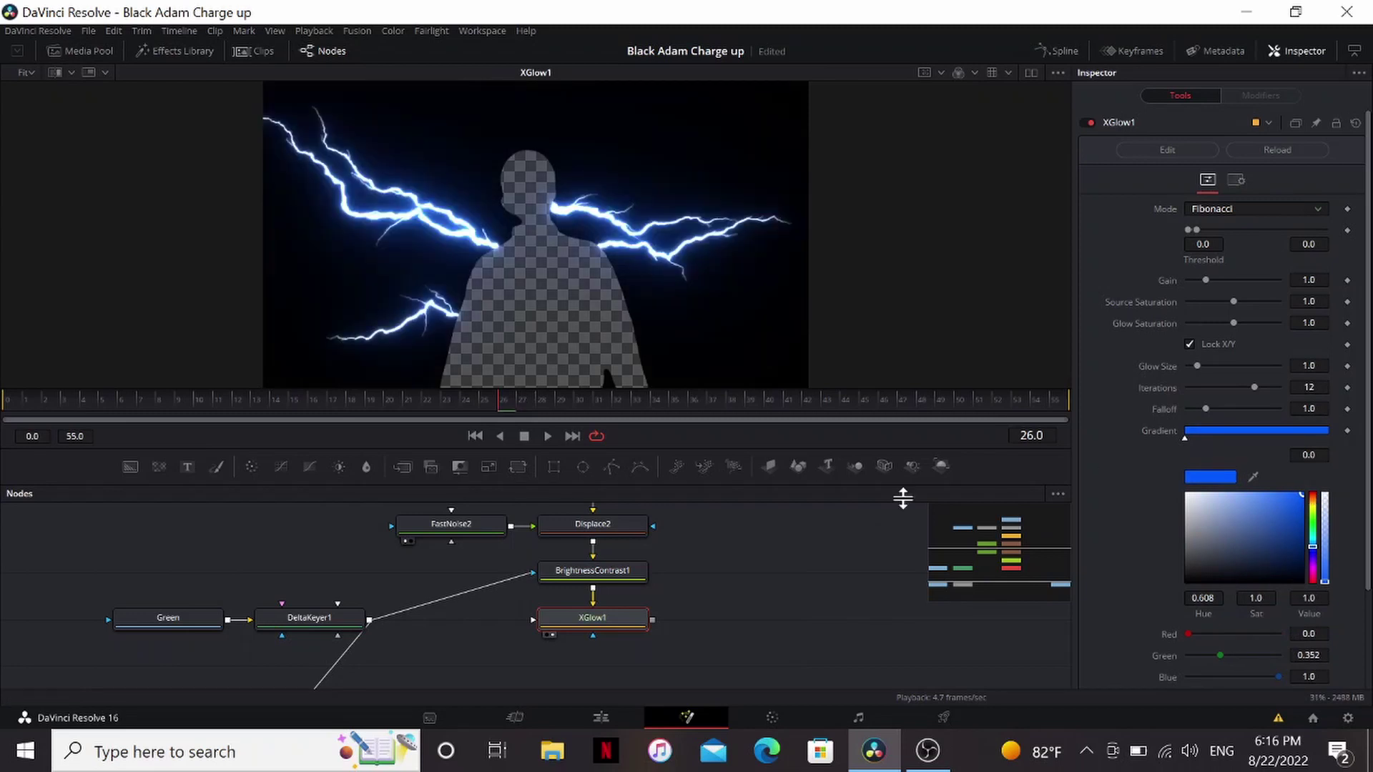
- Add a Tintensity node after XGlow1 and raise its Post-Gamma strongly and its Post-Saturation slightly
{"action": "key", "text": "shift+space"}
{"action": "type", "text": "tn"}
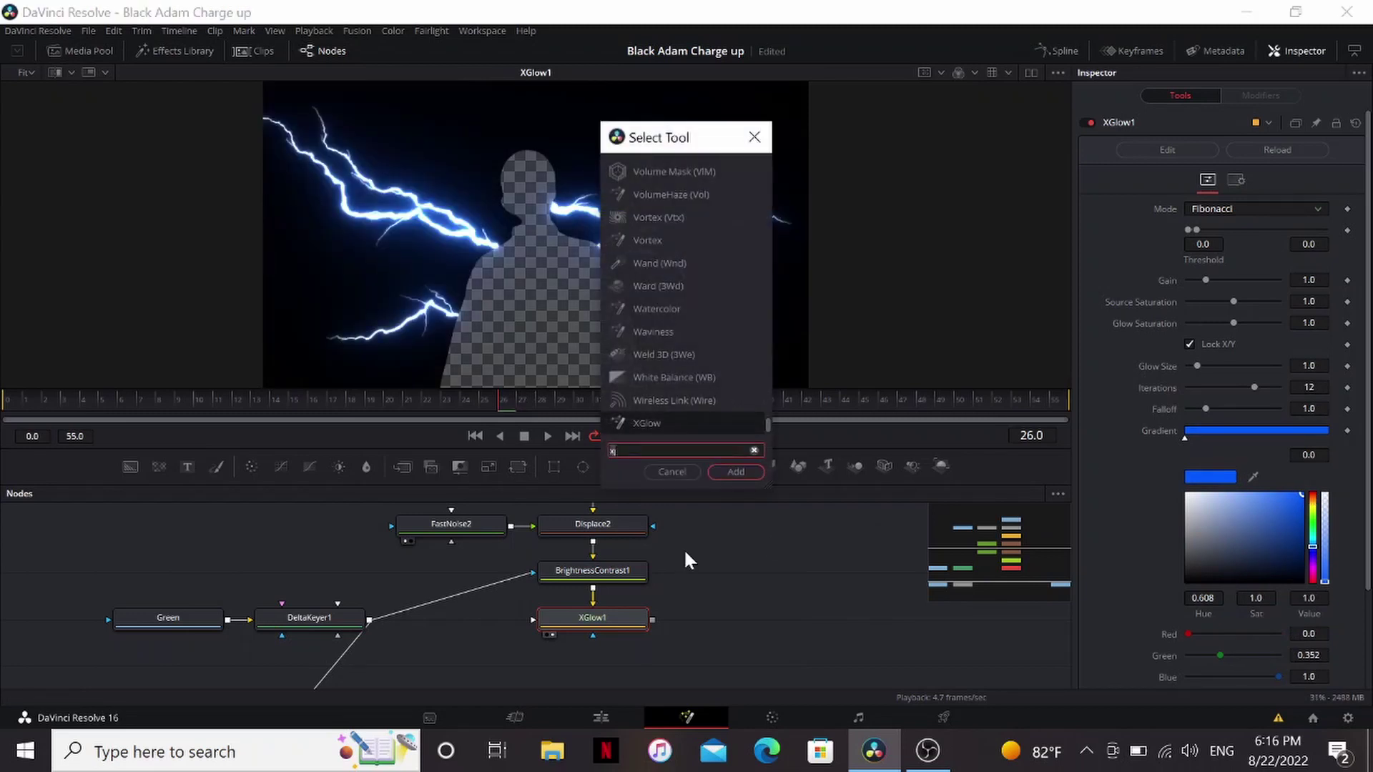
{"action": "key", "text": "Return"}
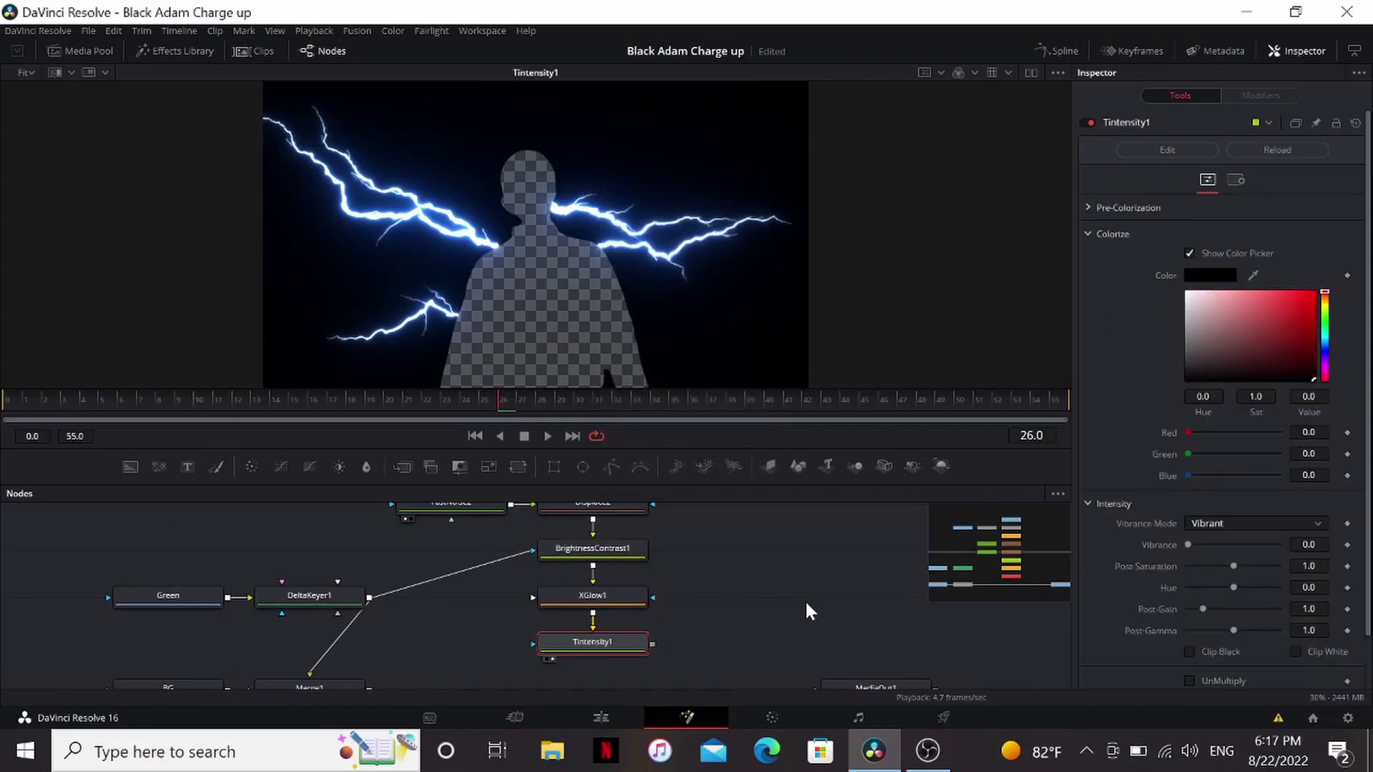
{"action": "scroll", "coordinate": [805, 603], "scroll_direction": "down", "scroll_amount": 2}
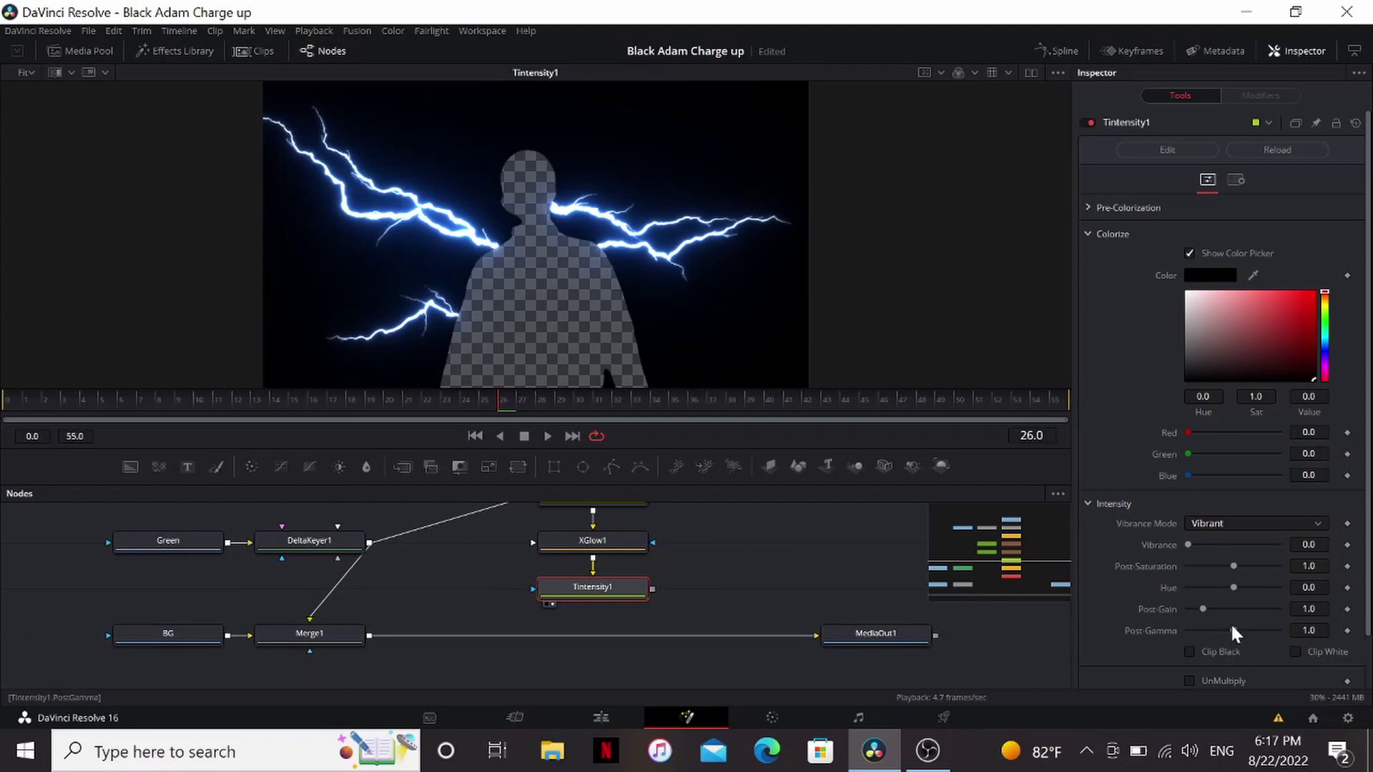
{"action": "left_click_drag", "start_coordinate": [1231, 631], "coordinate": [1278, 631]}
{"action": "left_click_drag", "start_coordinate": [1233, 564], "coordinate": [1249, 566]}
- Merge the Tintensity1 output over Merge1, view the new merge, and set its Apply Mode to Screen
{"action": "left_click_drag", "start_coordinate": [651, 588], "coordinate": [370, 636]}
{"action": "key", "text": "1"}
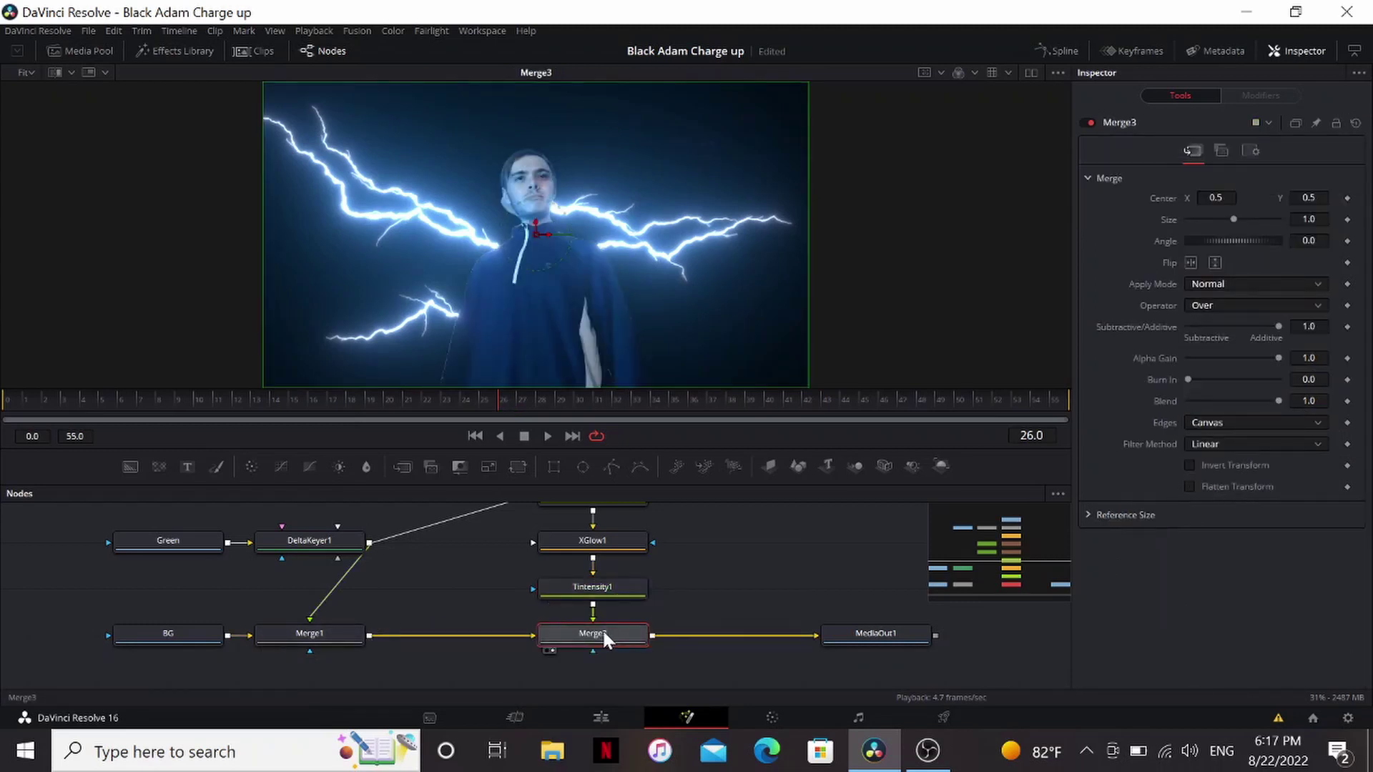
{"action": "left_click", "coordinate": [1207, 284]}
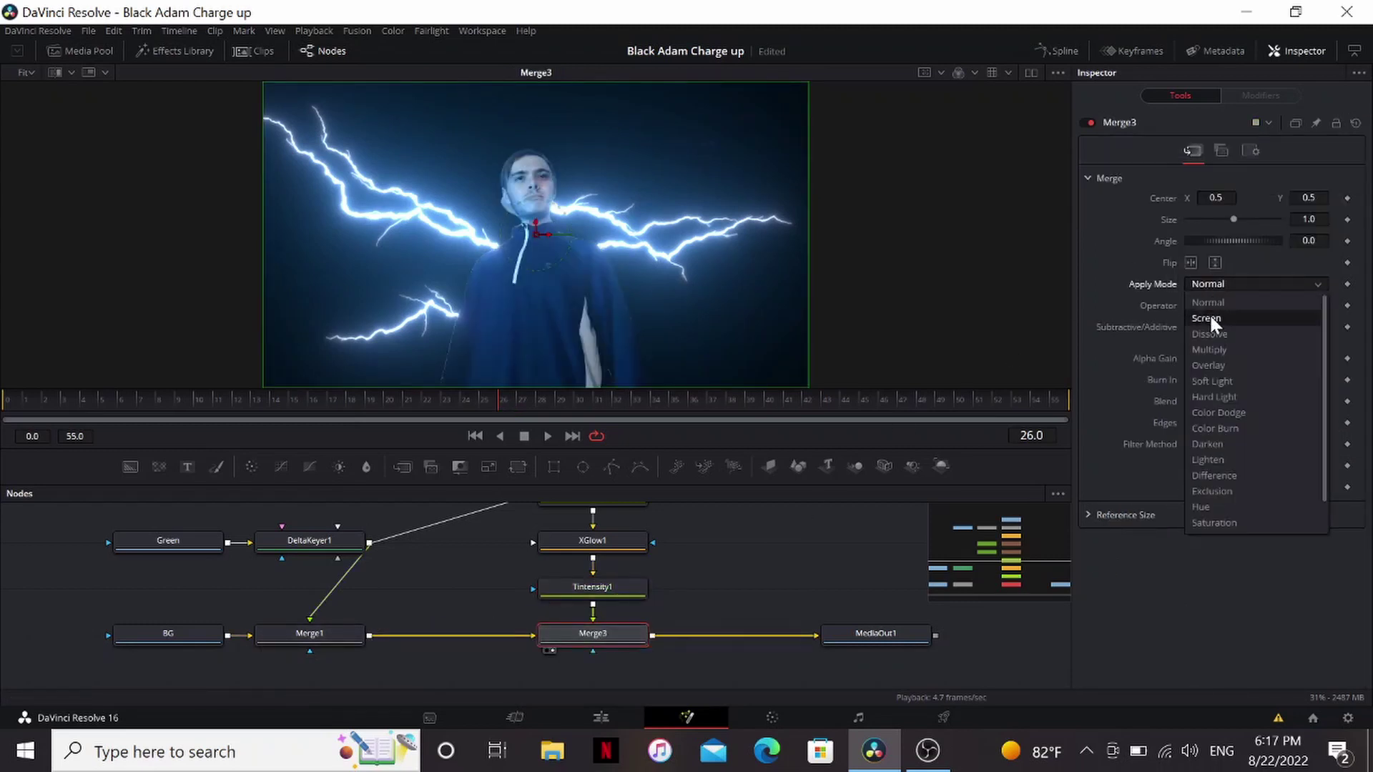
{"action": "left_click", "coordinate": [1210, 319]}
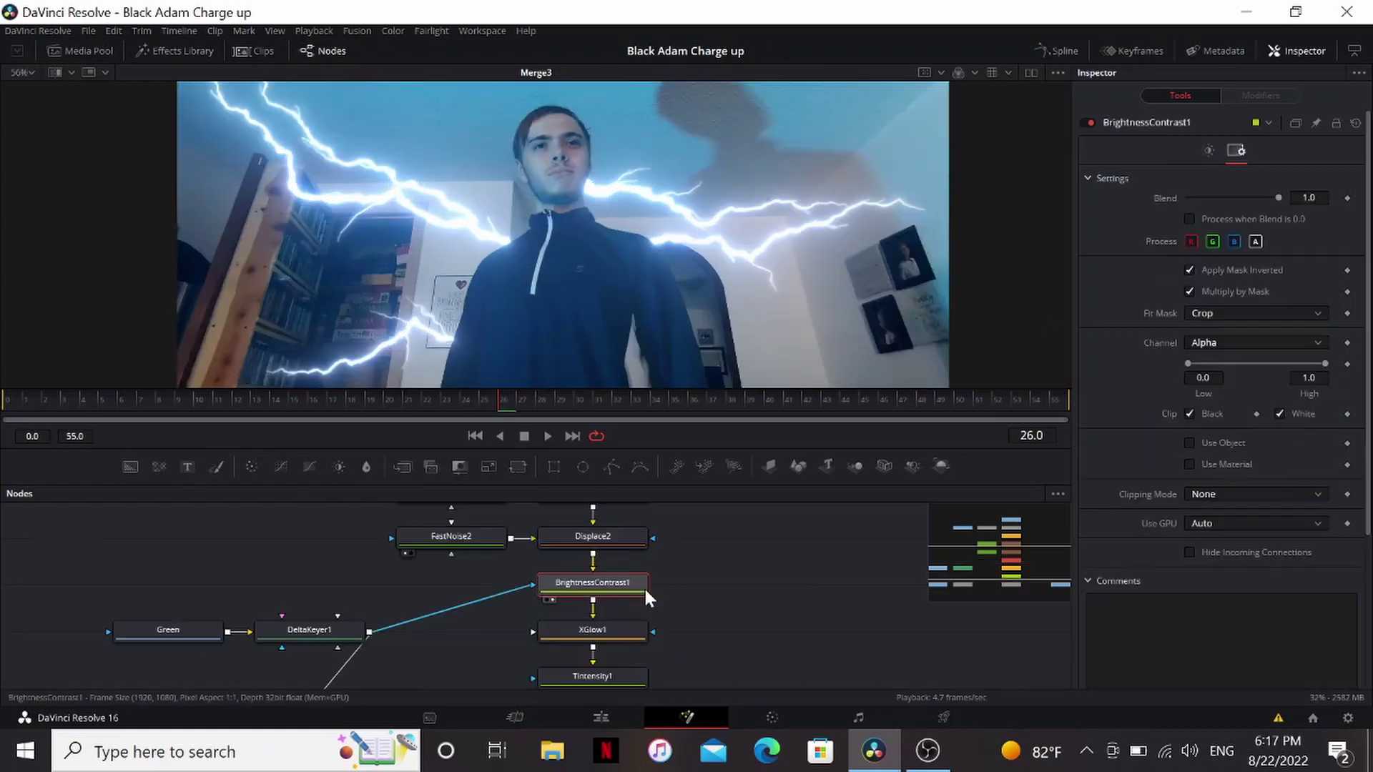
- View BrightnessContrast1, XGlow1 and Merge3 in turn and examine up close how the glow falls around the actor's shoulders
{"action": "key", "text": "1"}
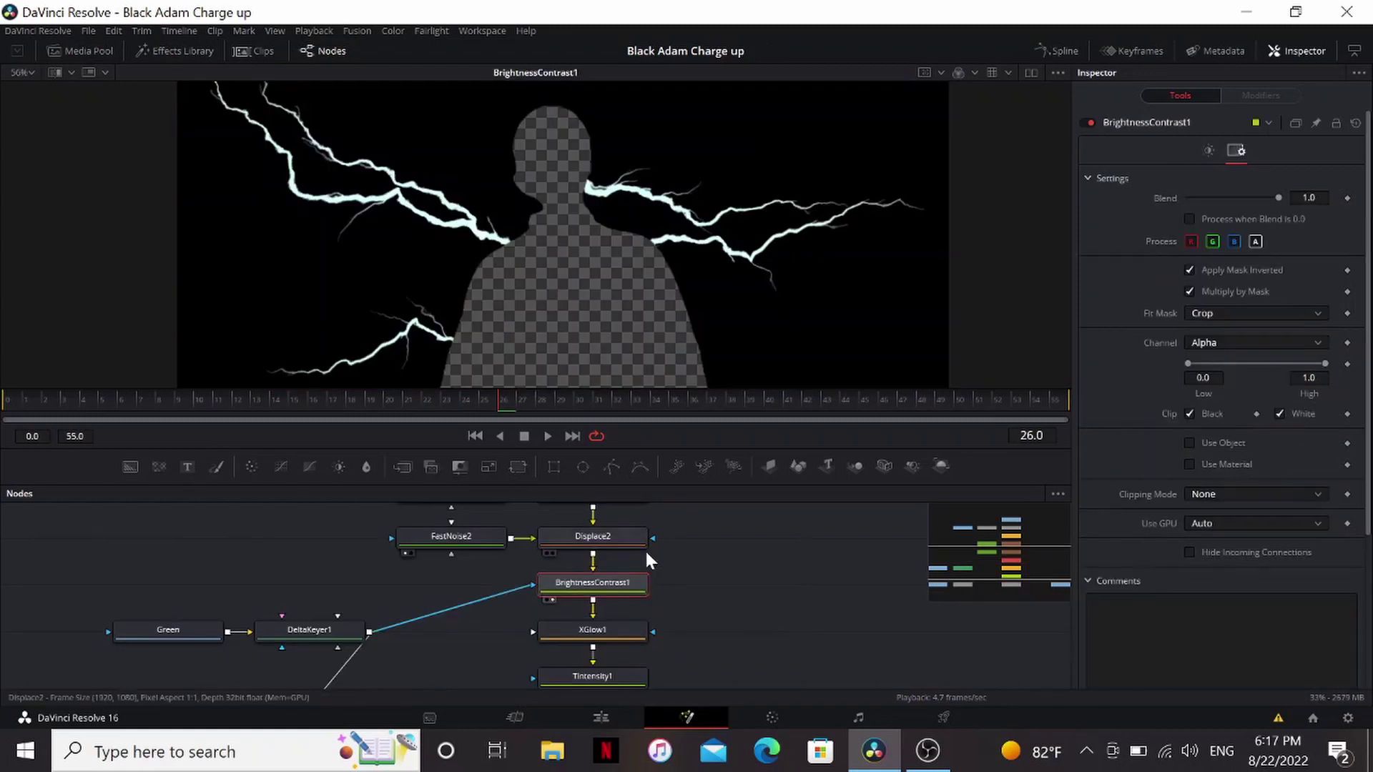
{"action": "scroll", "coordinate": [646, 552], "scroll_direction": "down", "scroll_amount": 2}
{"action": "left_click_drag", "start_coordinate": [621, 373], "coordinate": [521, 234]}
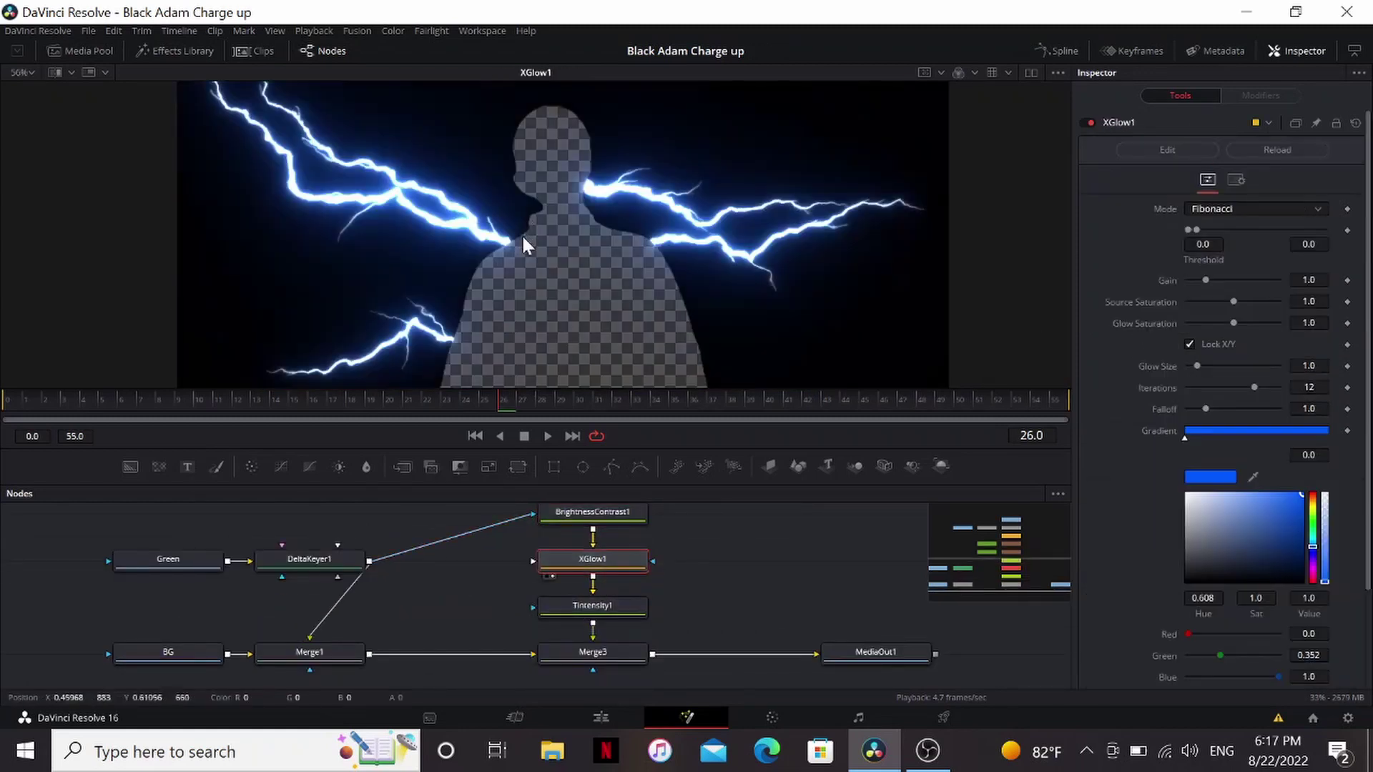
{"action": "left_click", "coordinate": [625, 654]}
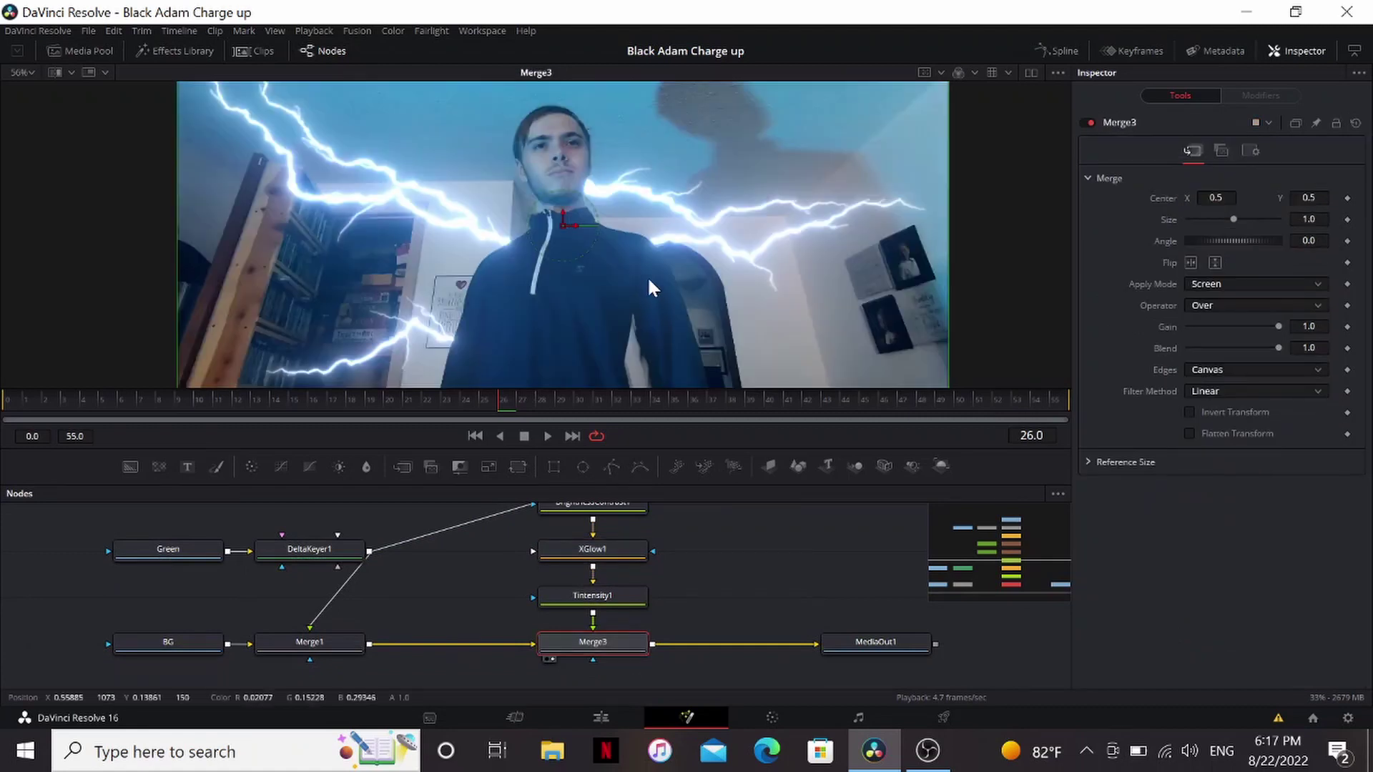
{"action": "scroll", "coordinate": [639, 263], "scroll_direction": "up", "scroll_amount": 2}
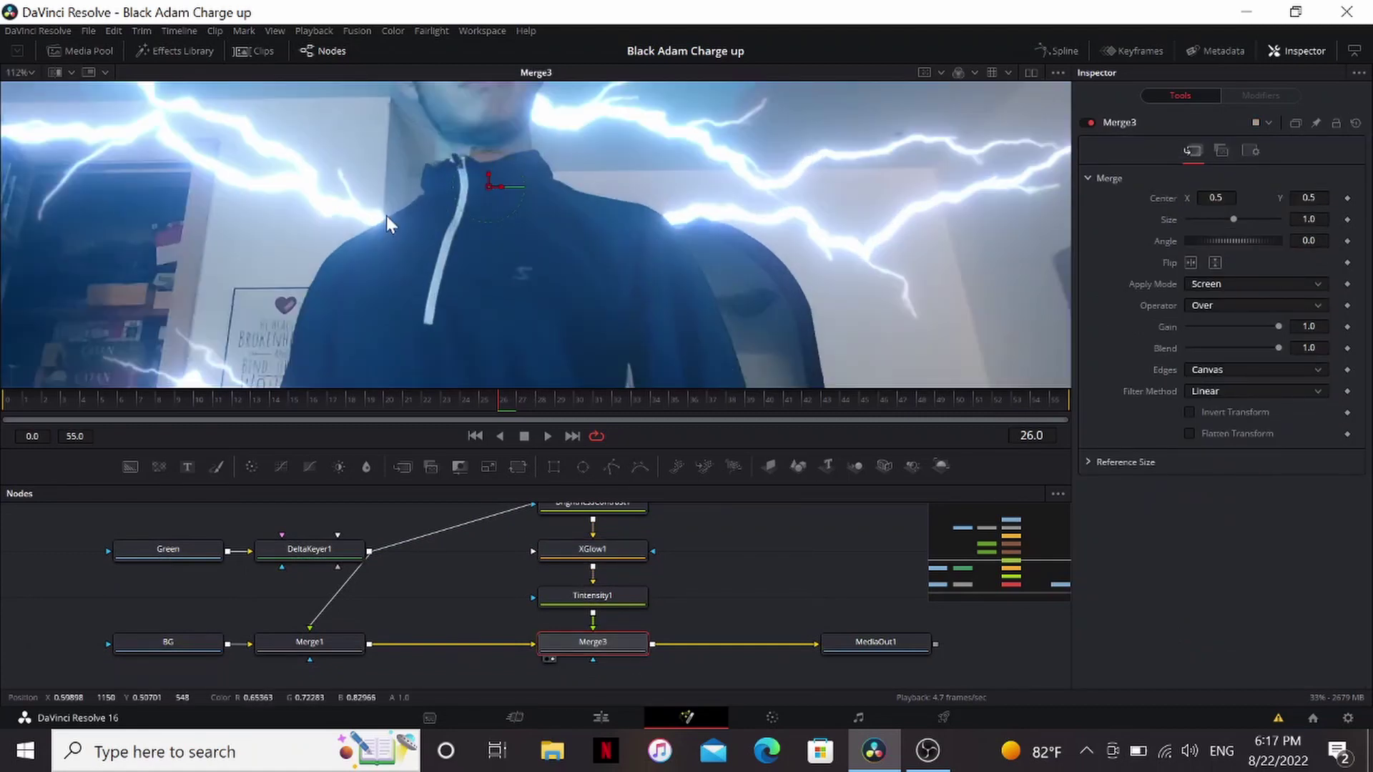
{"action": "key", "text": "ctrl+f"}
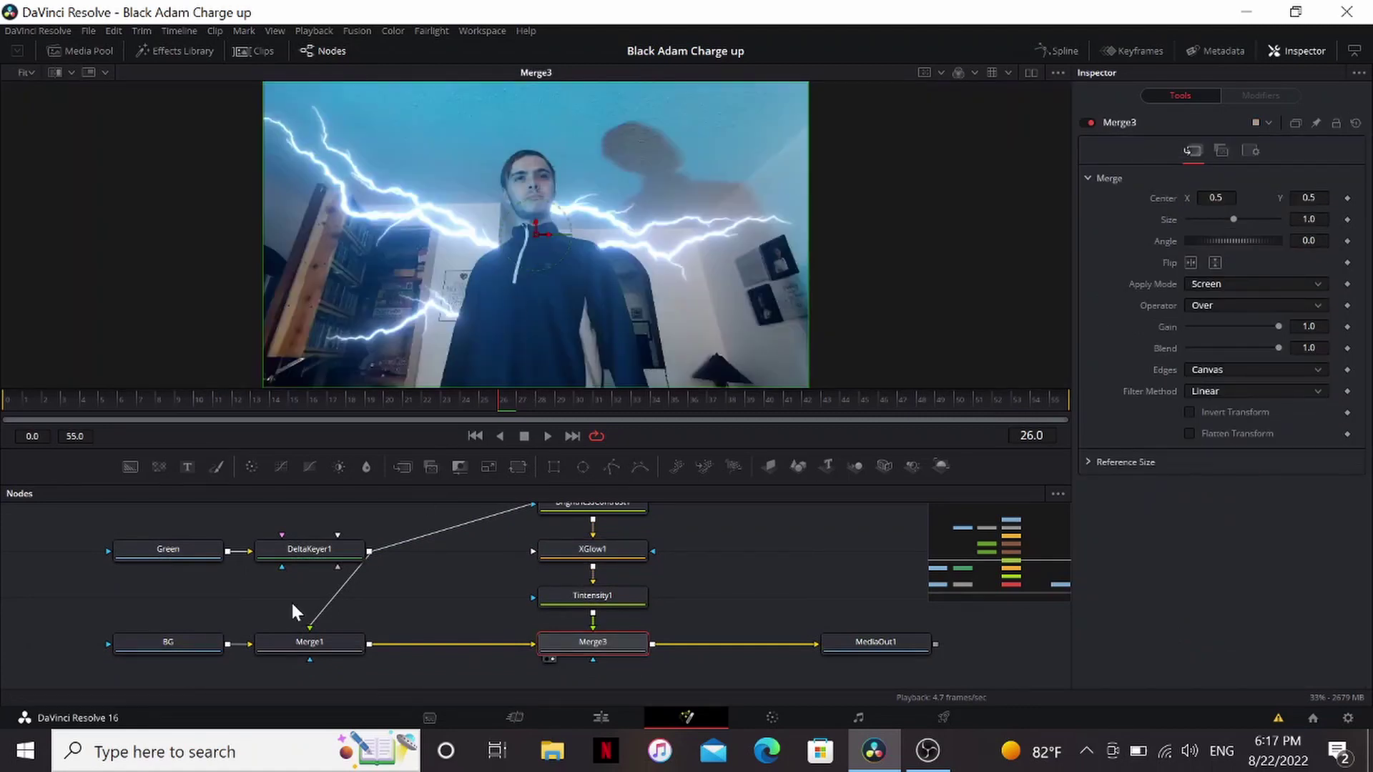
- Try layering the DeltaKeyer1 output over Merge3 with a new merge, view it, and undo the merge
{"action": "left_click_drag", "start_coordinate": [369, 551], "coordinate": [652, 642]}
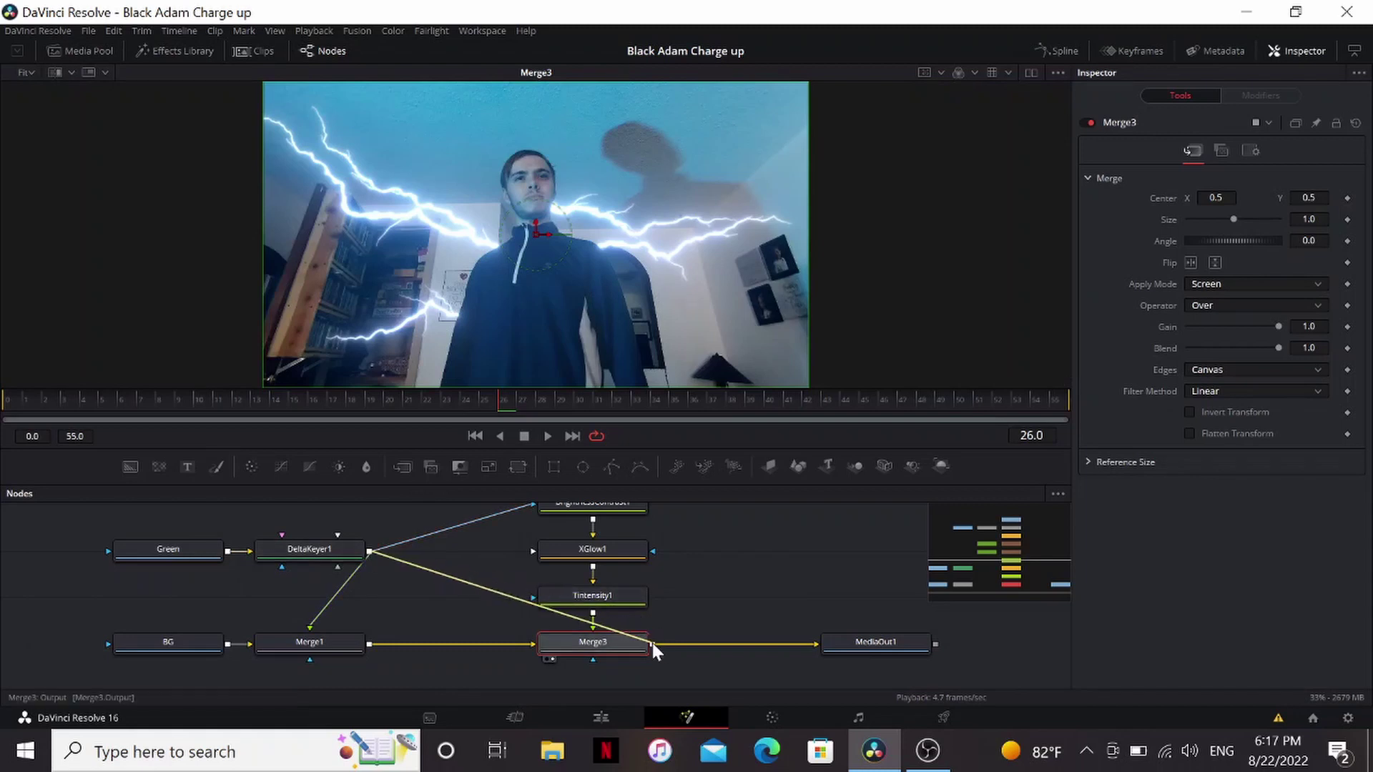
{"action": "key", "text": "1"}
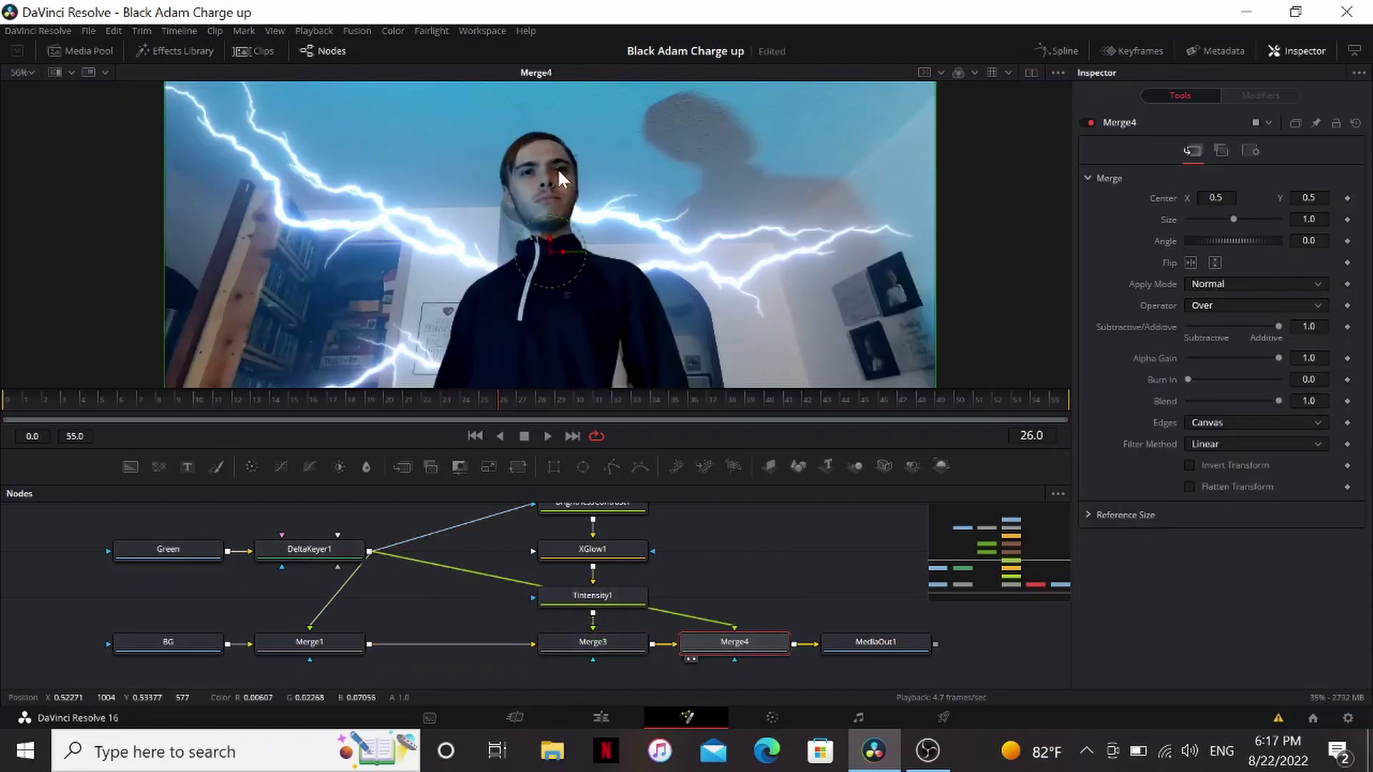
{"action": "scroll", "coordinate": [636, 280], "scroll_direction": "down", "scroll_amount": 2}
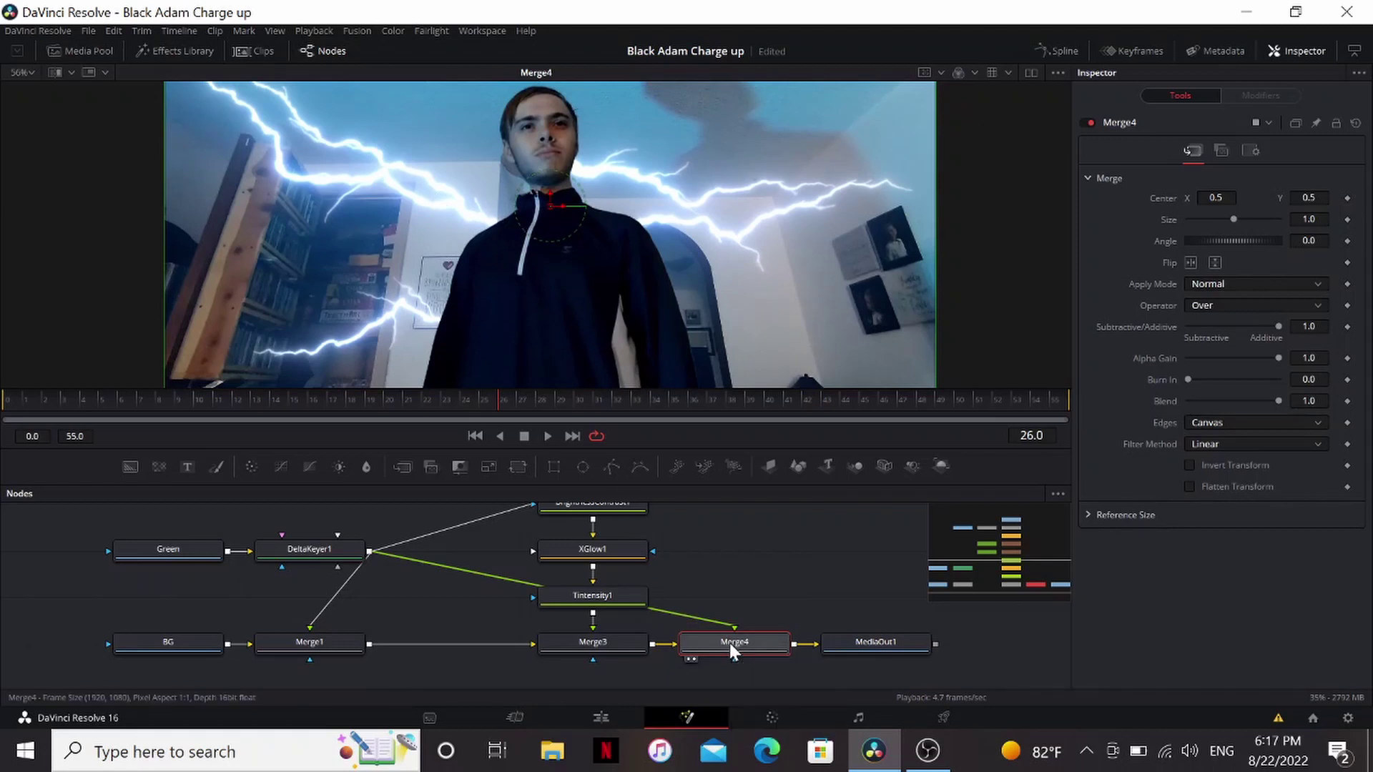
{"action": "key", "text": "ctrl+z"}
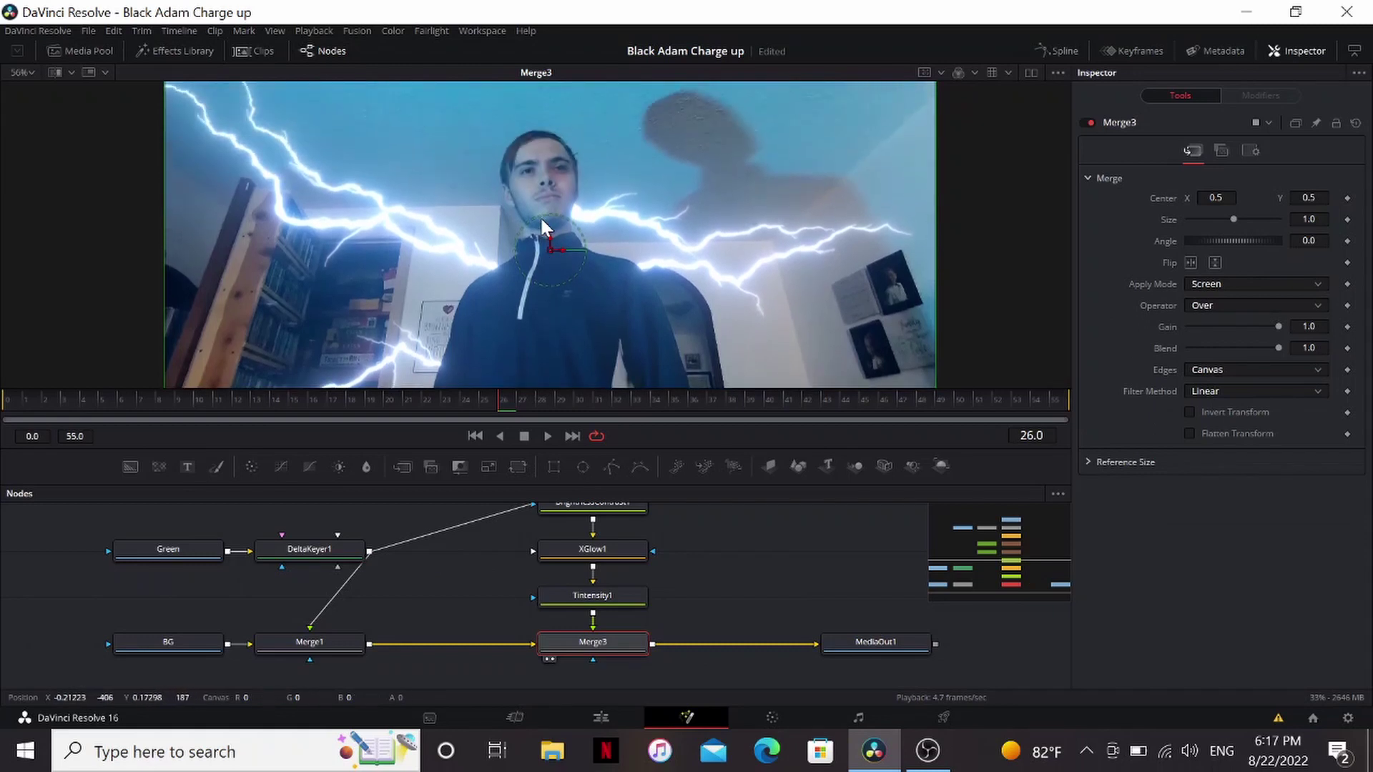